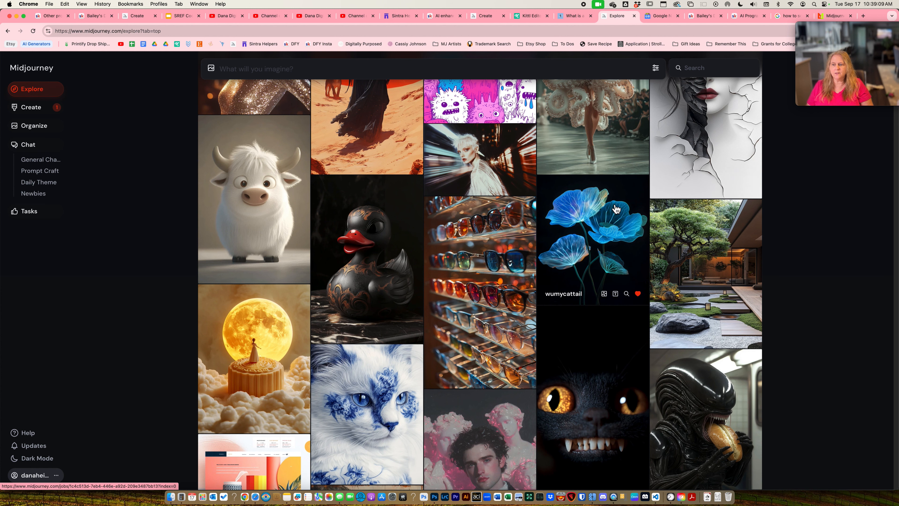
Step: Open the blue lotus image and generate a new job using both its image as a reference and its full prompt text
left_click(612, 214)
left_click(826, 31)
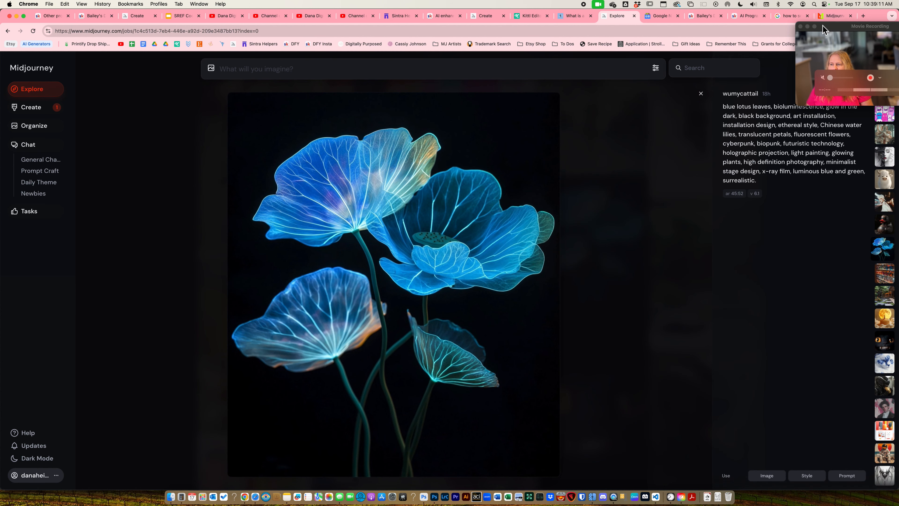
left_click_drag(827, 31, 898, 32)
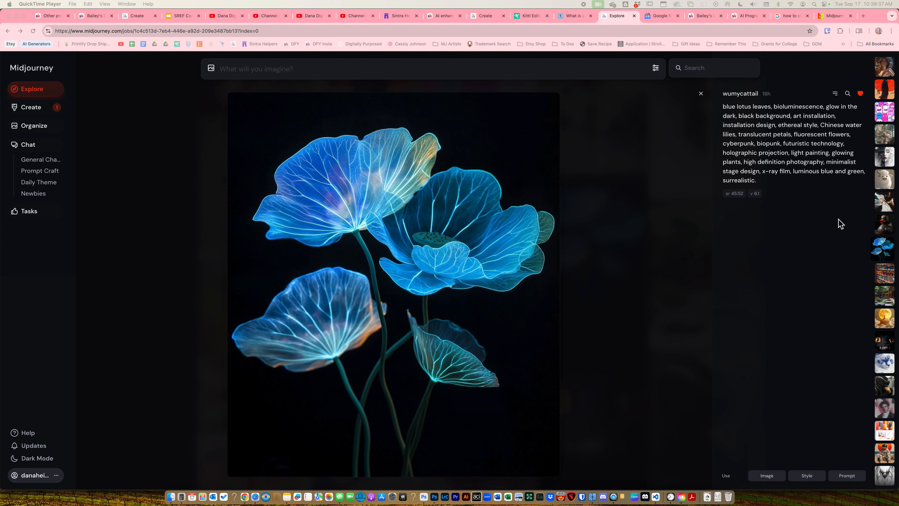
left_click(844, 479)
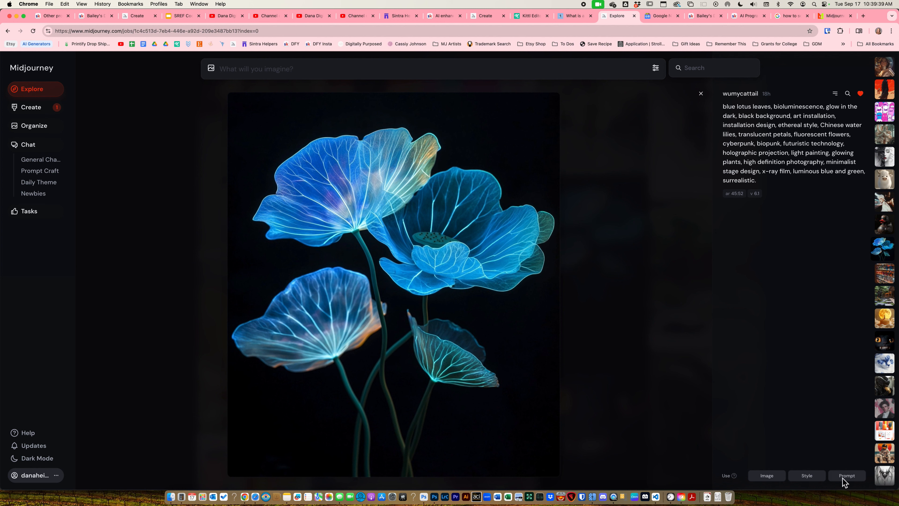
left_click(773, 478)
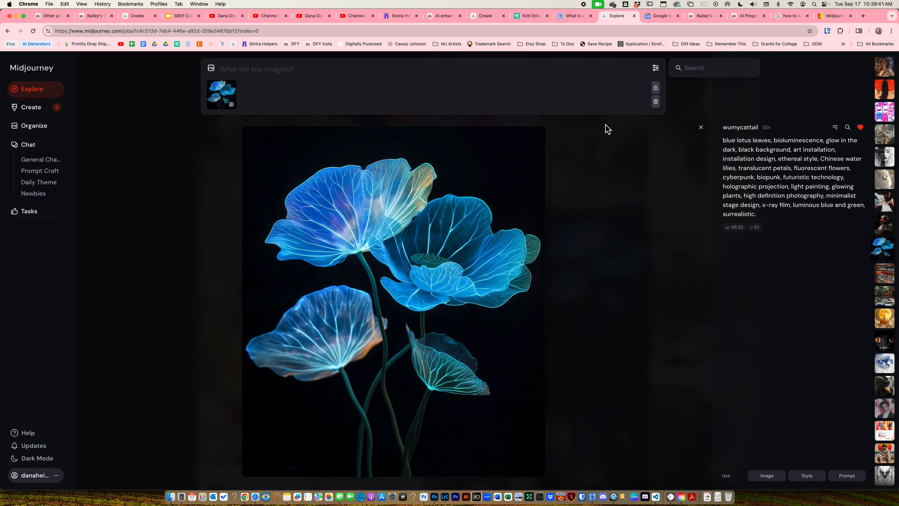
left_click(854, 478)
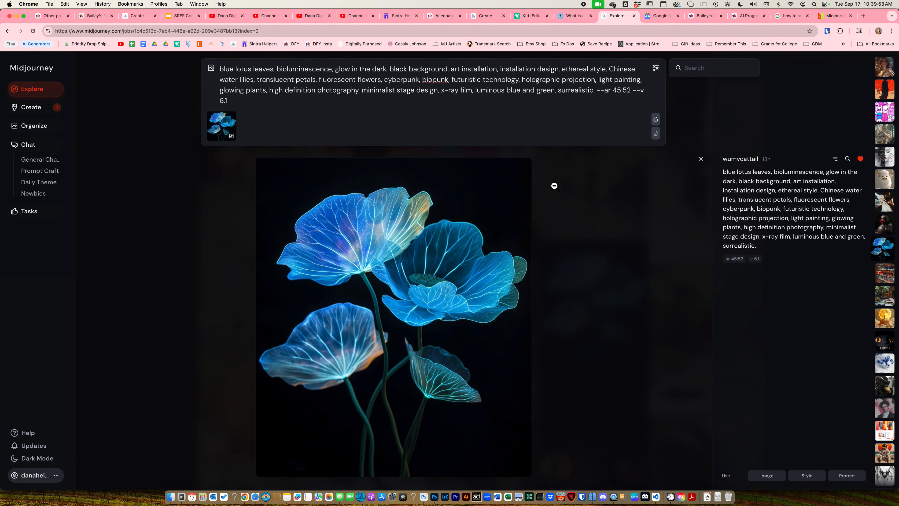
key("Return")
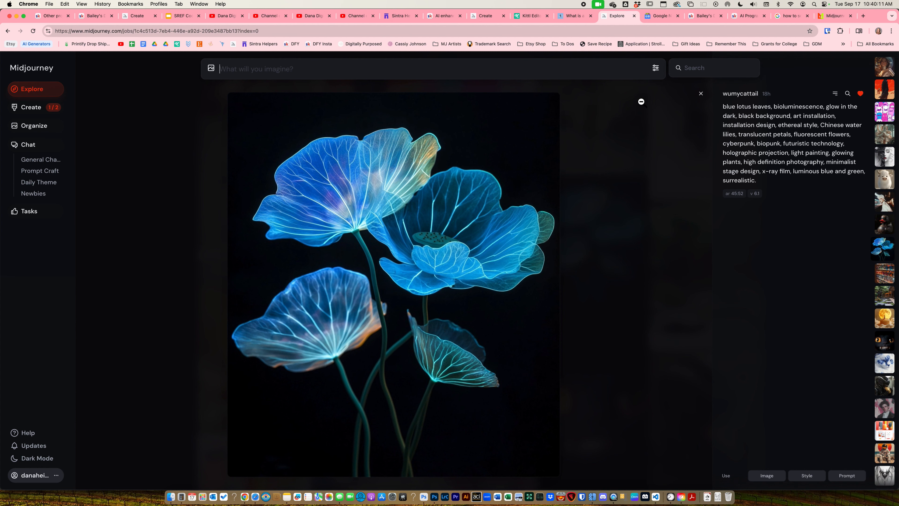
Step: Return to the Explore gallery and look at the time-range options for the top images
left_click(701, 93)
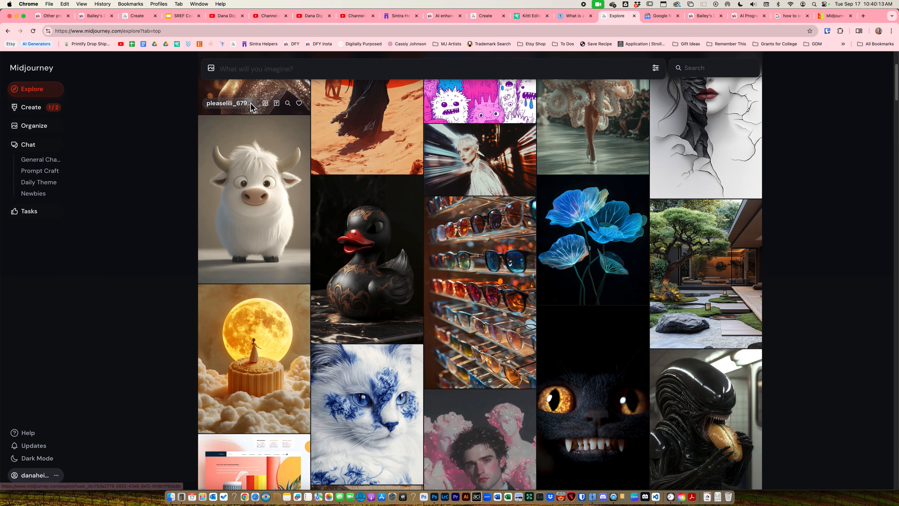
scroll(251, 107, "up", 4)
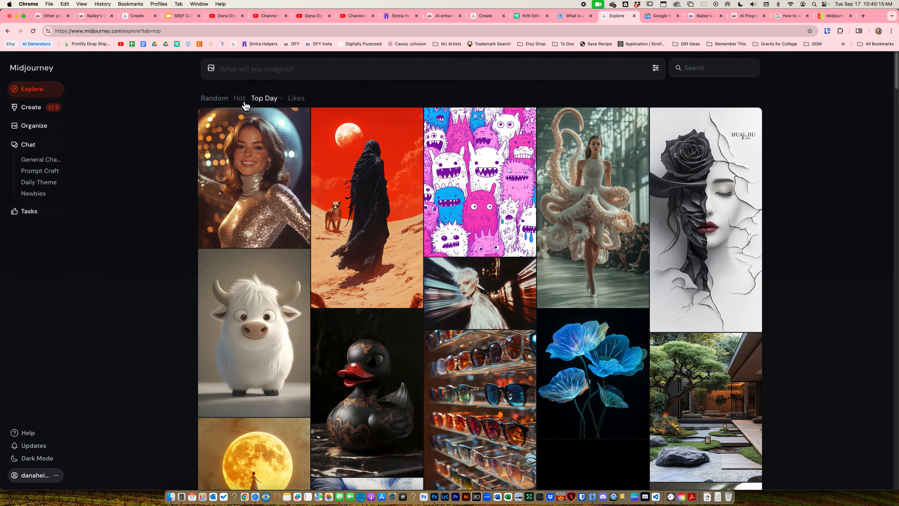
left_click(283, 102)
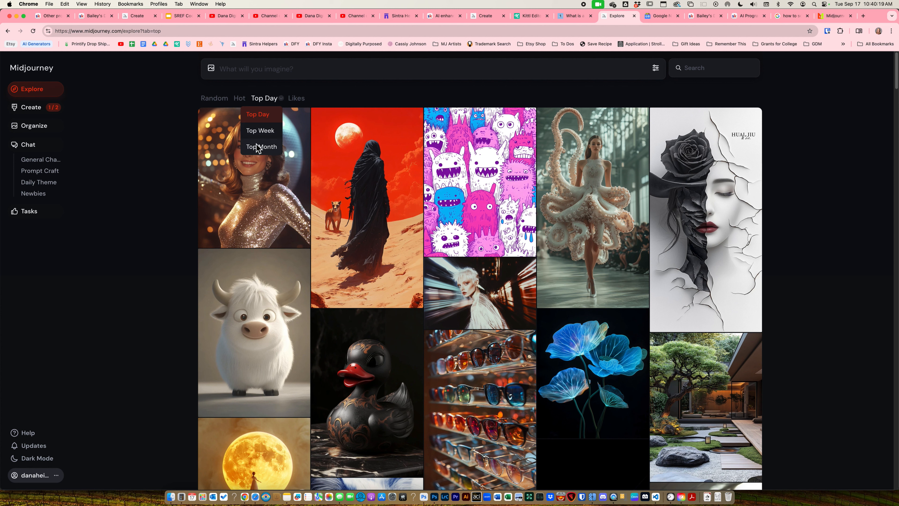
left_click(282, 102)
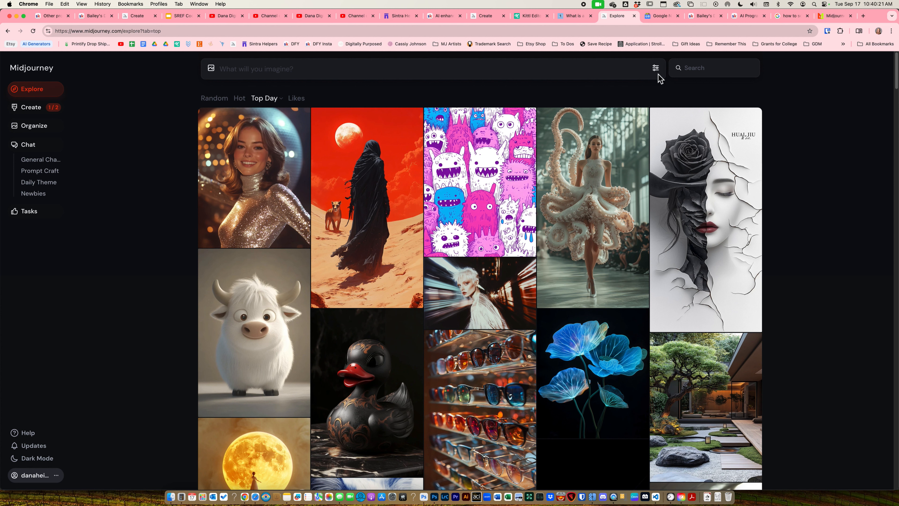
Step: Search the Explore gallery for "owl" and browse the matching images
left_click(694, 72)
type("owl")
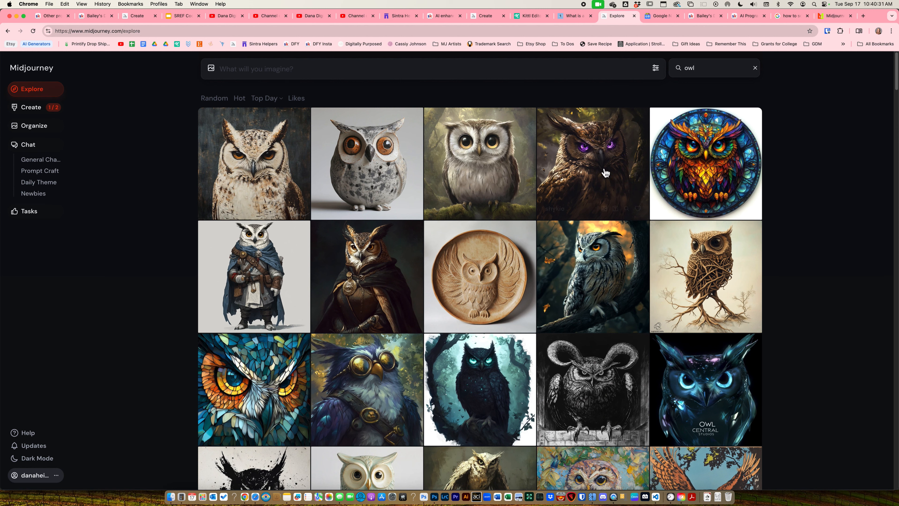
scroll(414, 248, "down", 3)
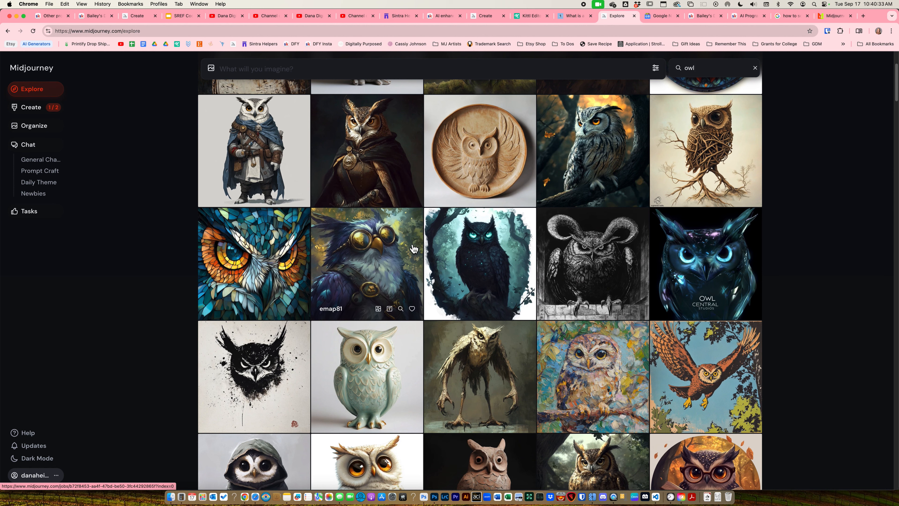
scroll(414, 249, "down", 1)
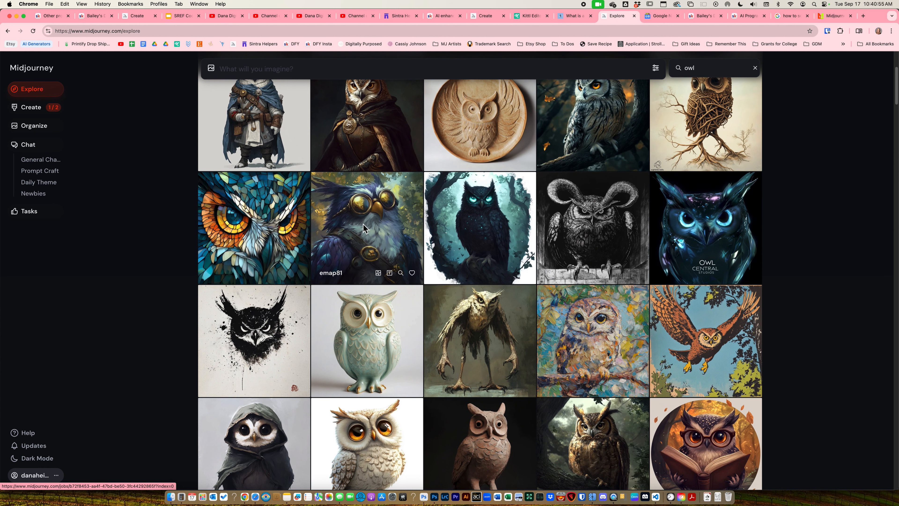
scroll(363, 223, "up", 5)
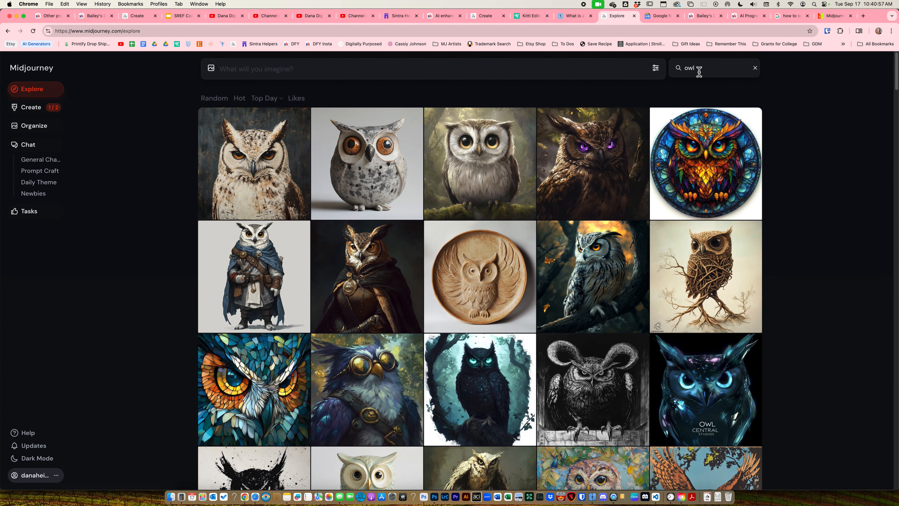
Step: Replace the gallery search term with "3d" and run the search
double_click(687, 69)
type("3d")
key("Return")
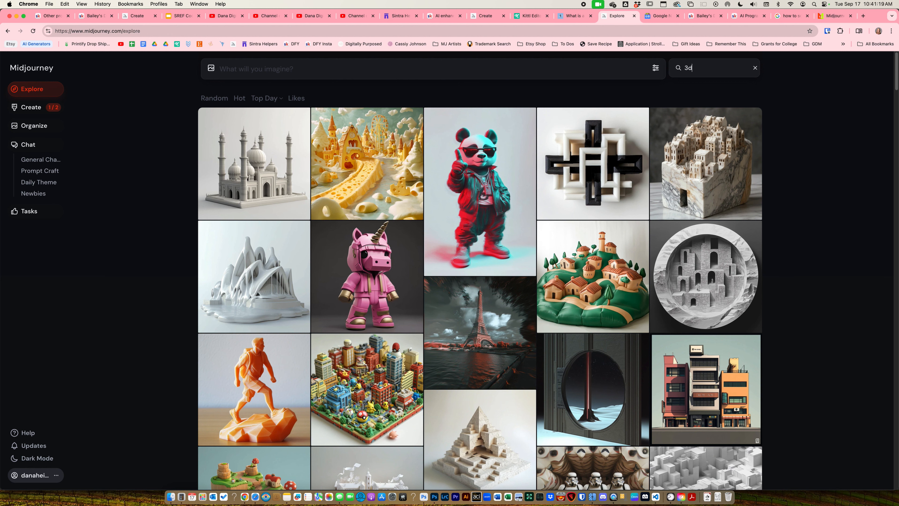
Step: Go to the Create page and examine the newest lotus job's prompt, image reference and progress
left_click(34, 112)
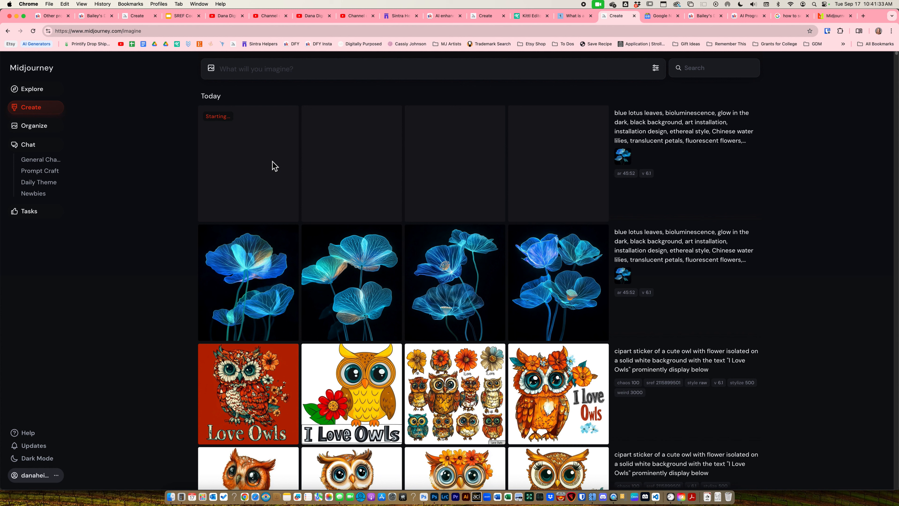
mouse_move(657, 174)
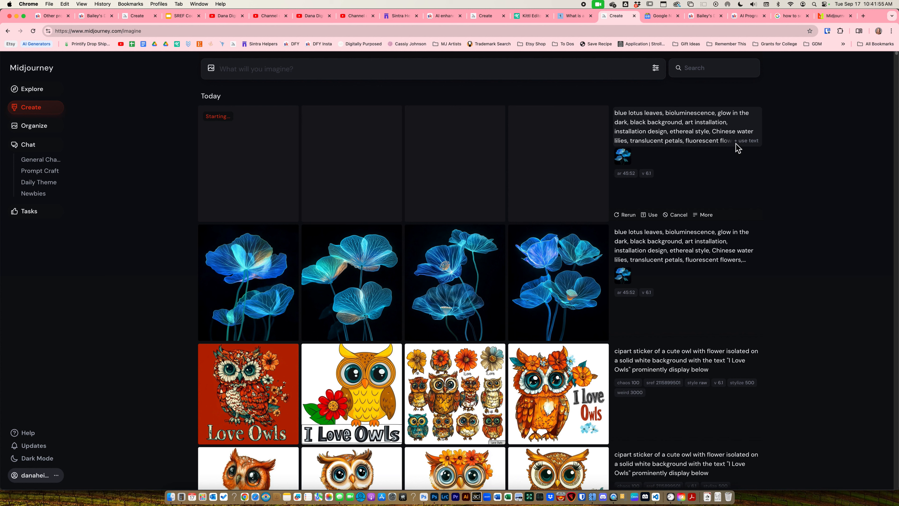
left_click_drag(623, 156, 623, 159)
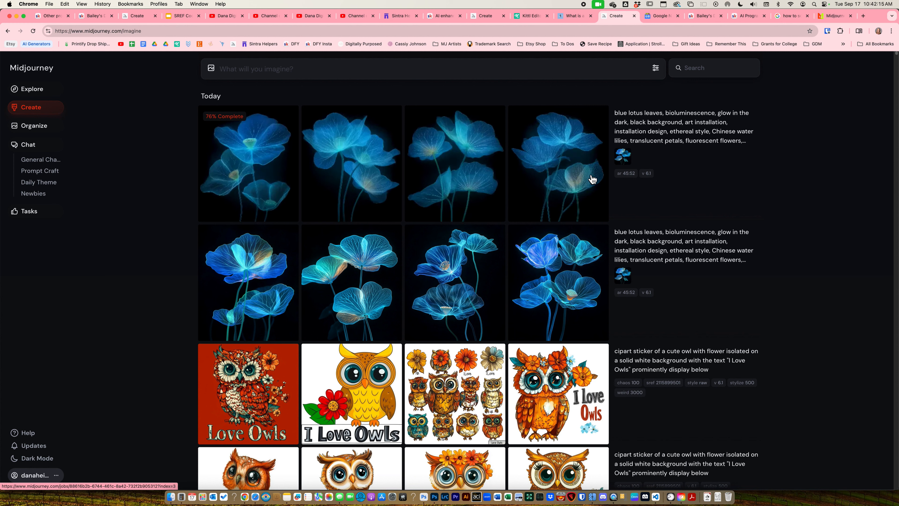
Step: Reuse the newest lotus job's prompt and image, change the aspect ratio to 1:2, and submit it
mouse_move(623, 189)
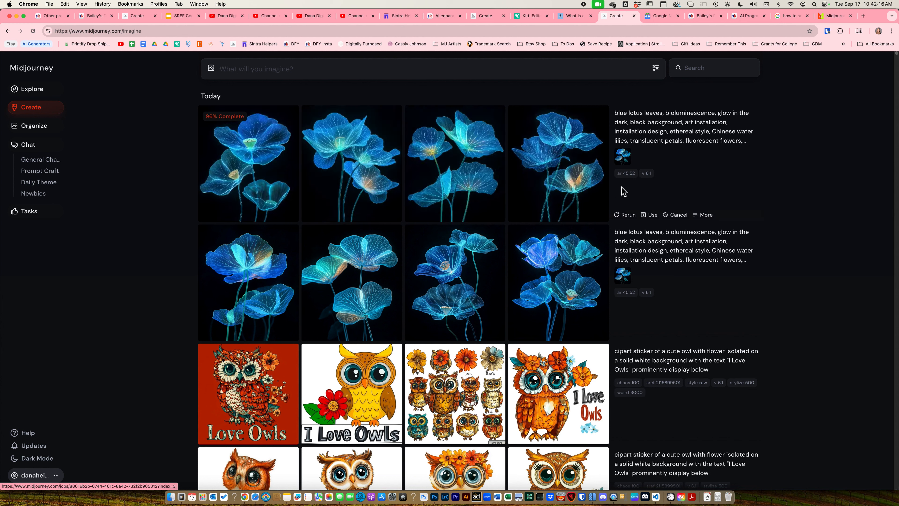
left_click(654, 218)
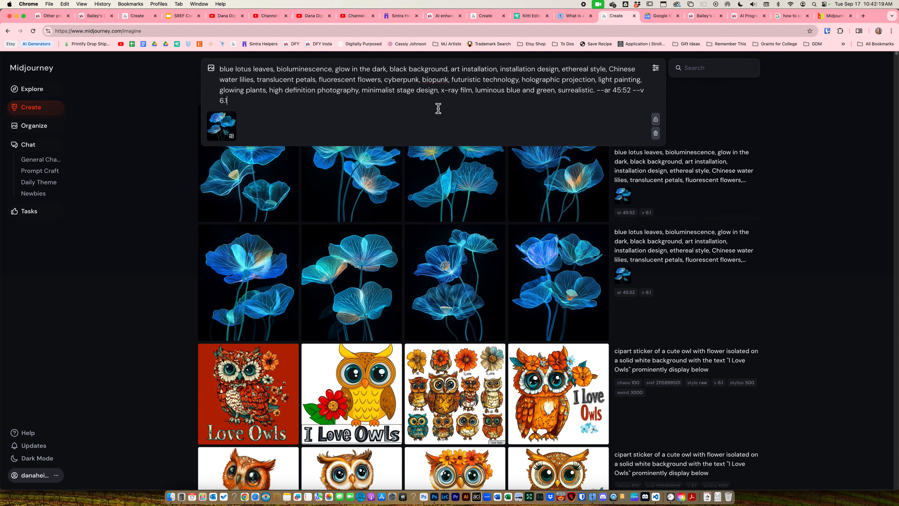
mouse_move(664, 175)
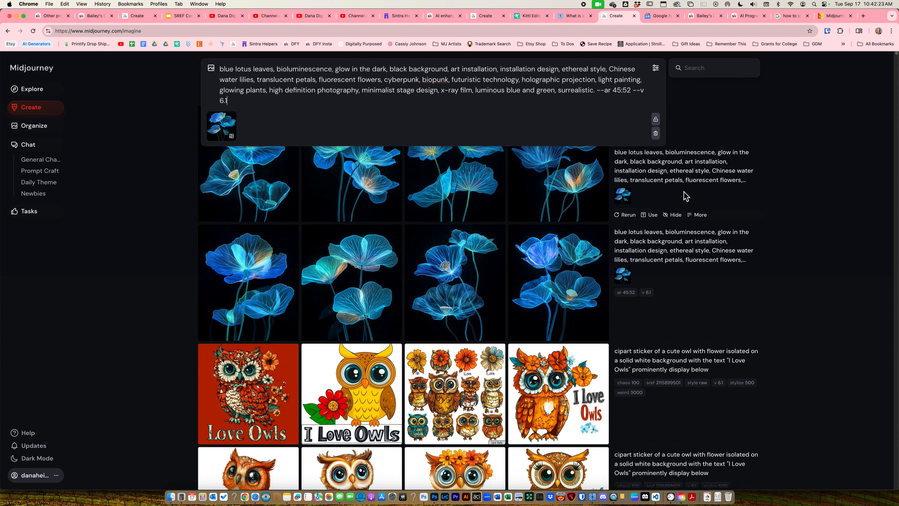
left_click_drag(613, 93, 632, 92)
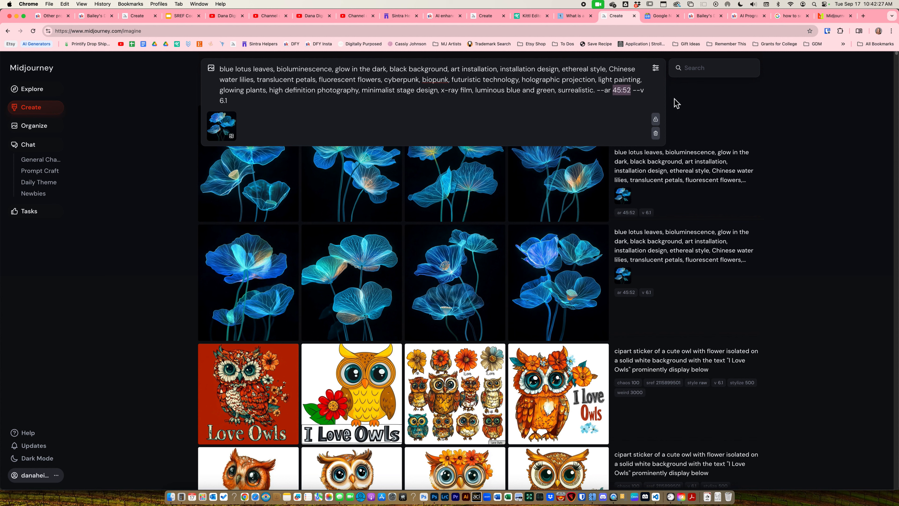
type("1:")
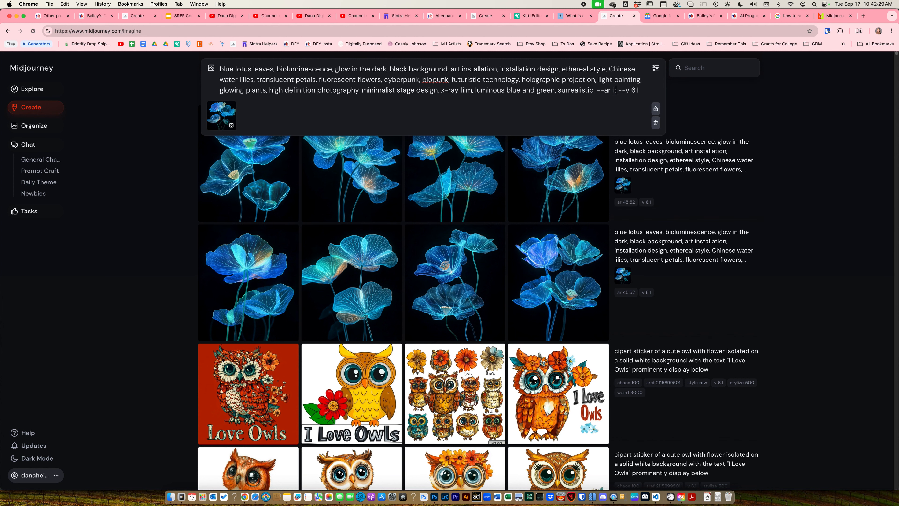
type("2")
key("Return")
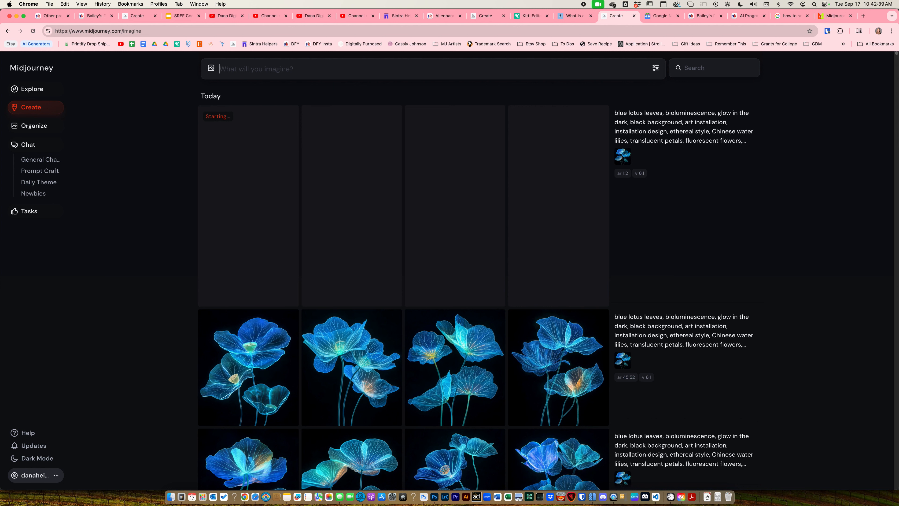
Step: Recall the last submitted prompt, clear its text and remove its image reference
key("Up")
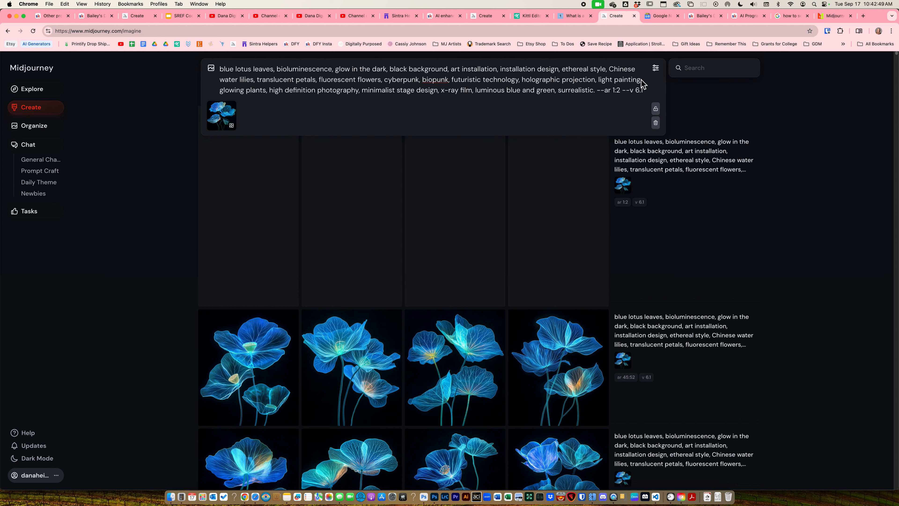
triple_click(436, 94)
key("Return")
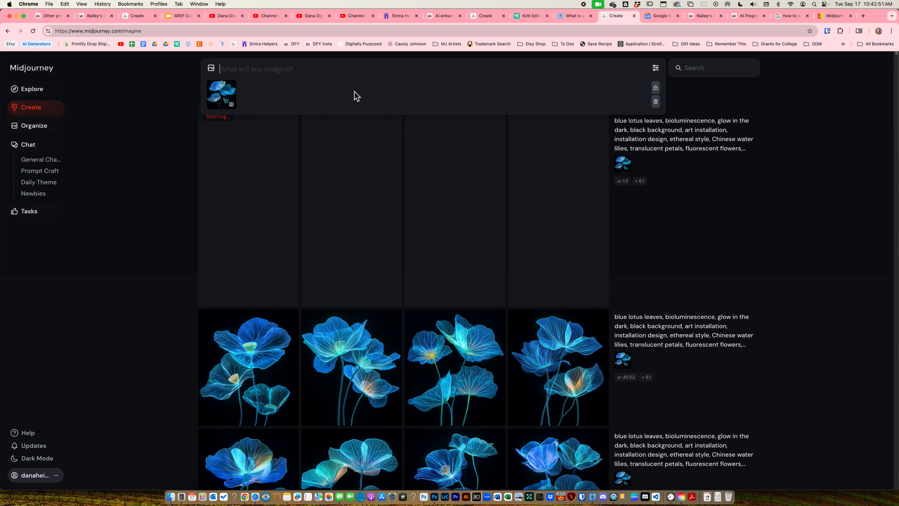
left_click(232, 85)
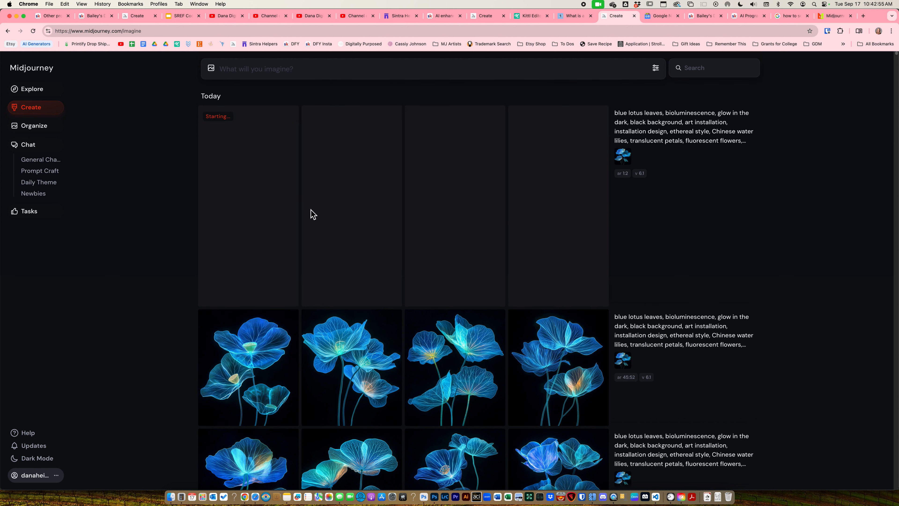
Step: Open the fourth image of the newest finished lotus job, mark it as liked, and close it
left_click(526, 346)
left_click(860, 93)
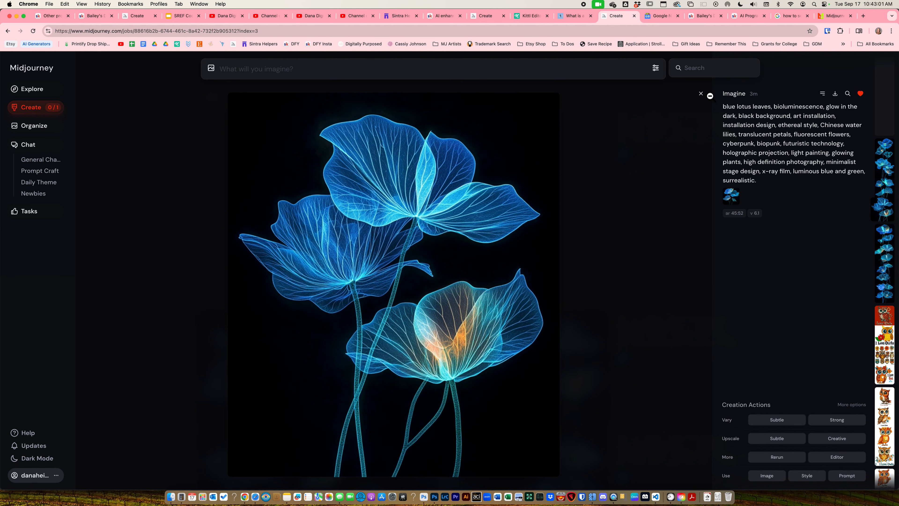
left_click(700, 94)
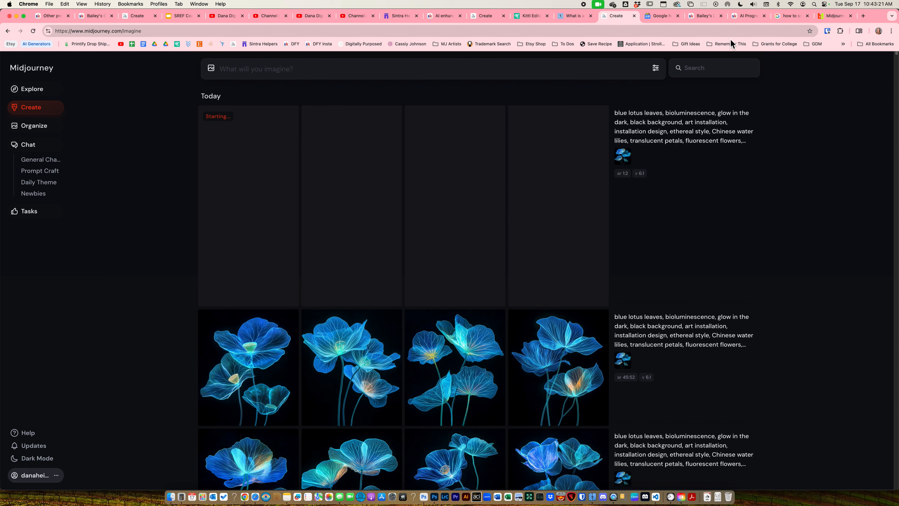
left_click(711, 68)
left_click(679, 124)
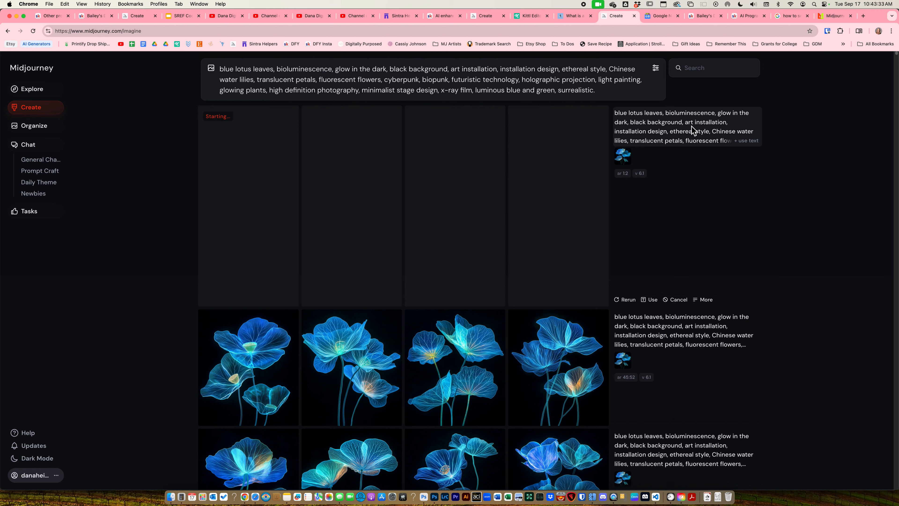
scroll(655, 216, "down", 5)
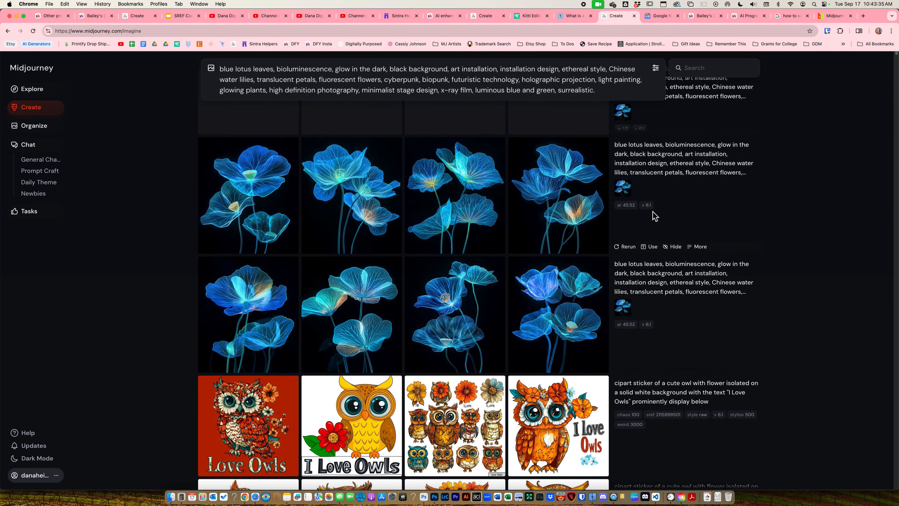
left_click(632, 415)
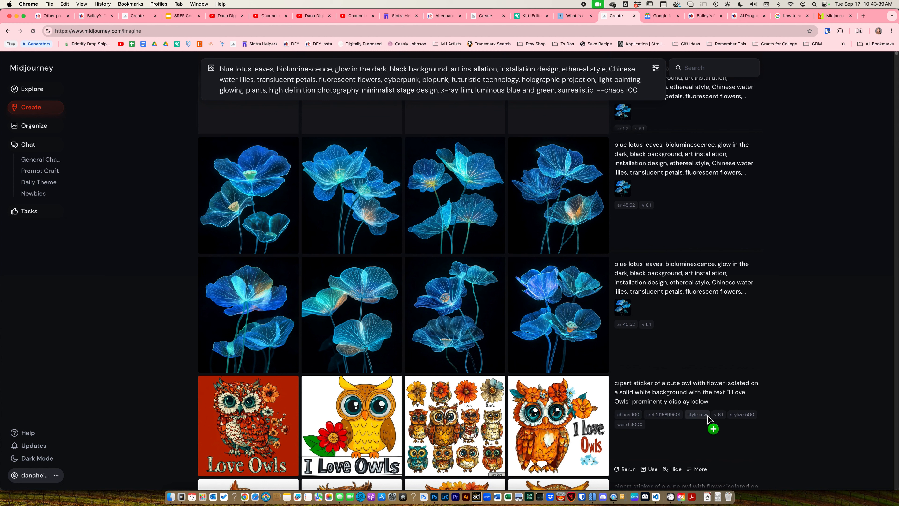
left_click(697, 415)
left_click(741, 415)
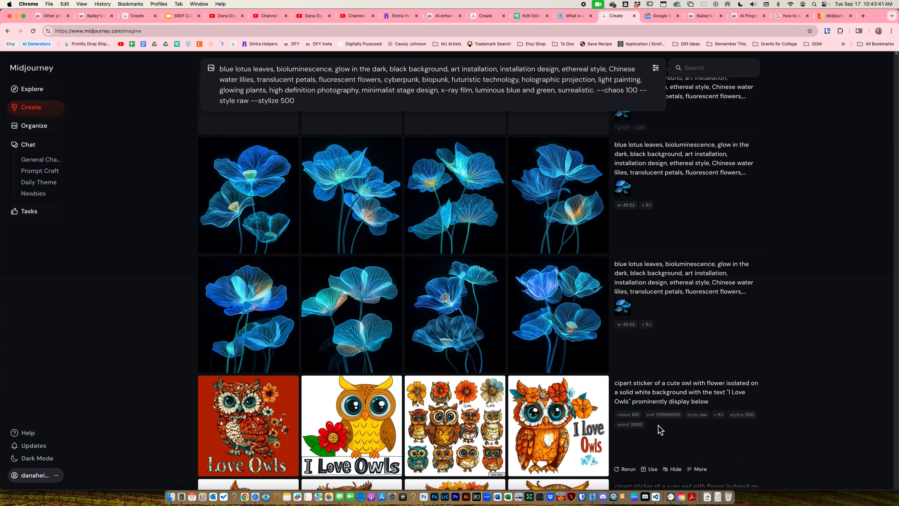
left_click(631, 424)
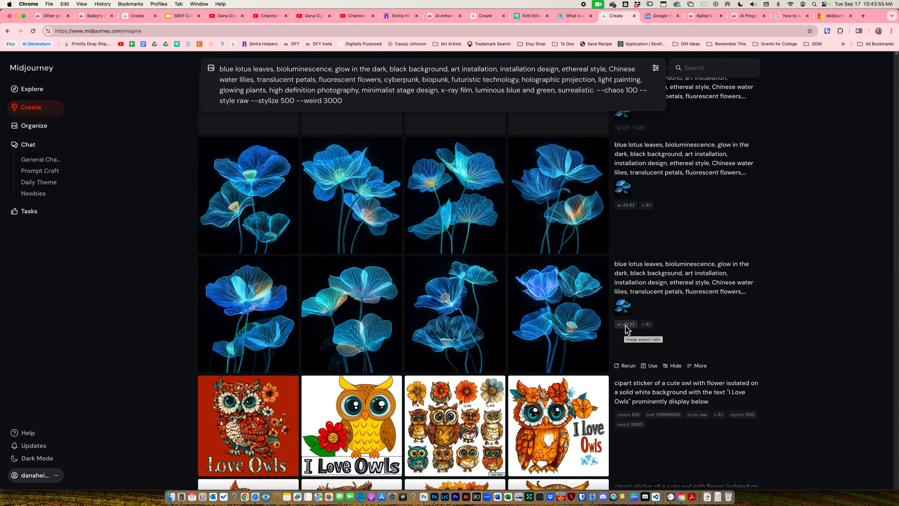
left_click(655, 417)
scroll(656, 416, "down", 3)
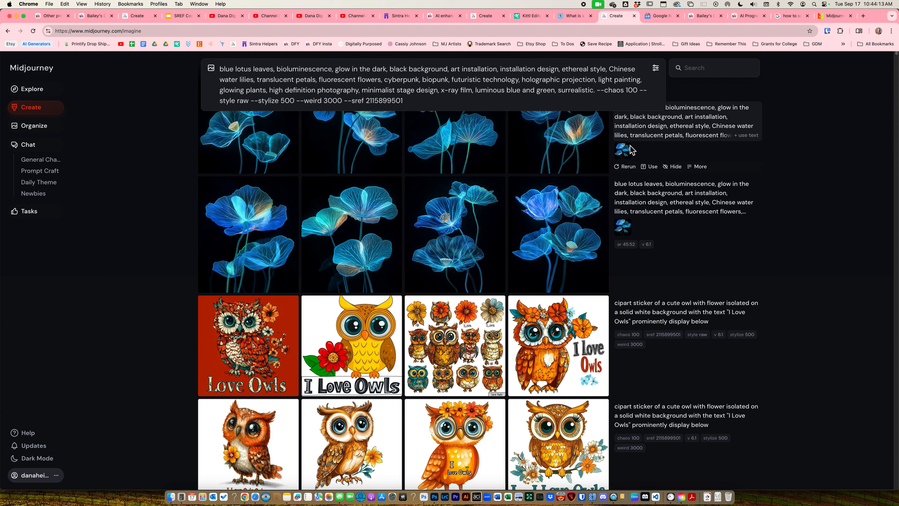
Step: Attach the lotus job's reference image to the current prompt and set it as a style reference
left_click(623, 151)
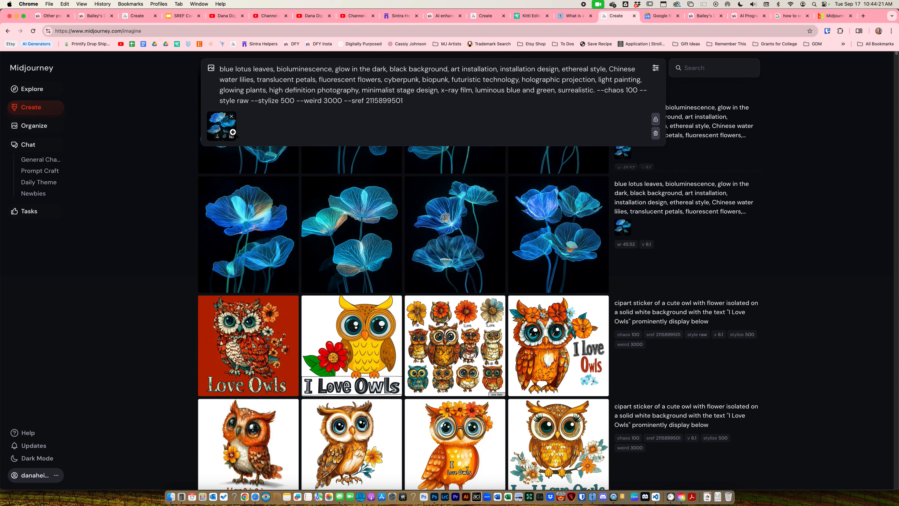
left_click(227, 138)
Step: Replace "blue lotus" with "sunflower" at the start of the prompt and submit the job
left_click_drag(225, 70, 242, 70)
left_click(226, 70)
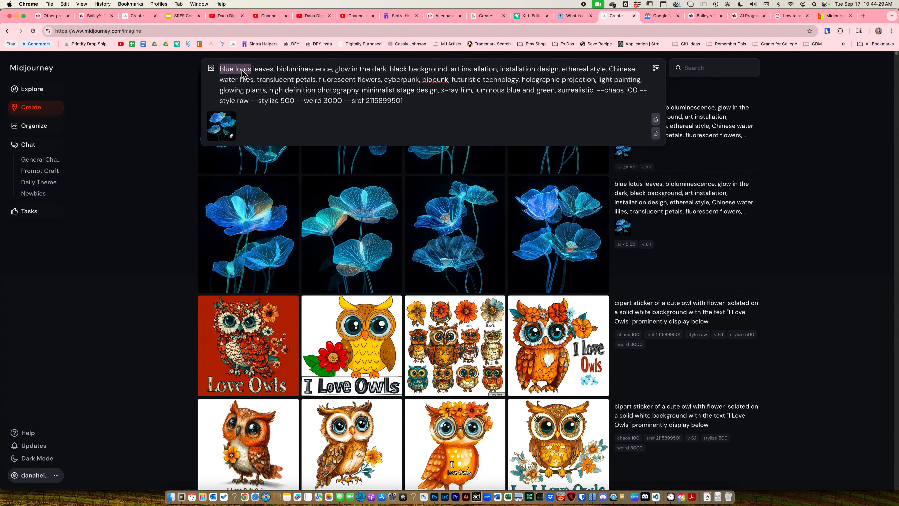
type("sunflower")
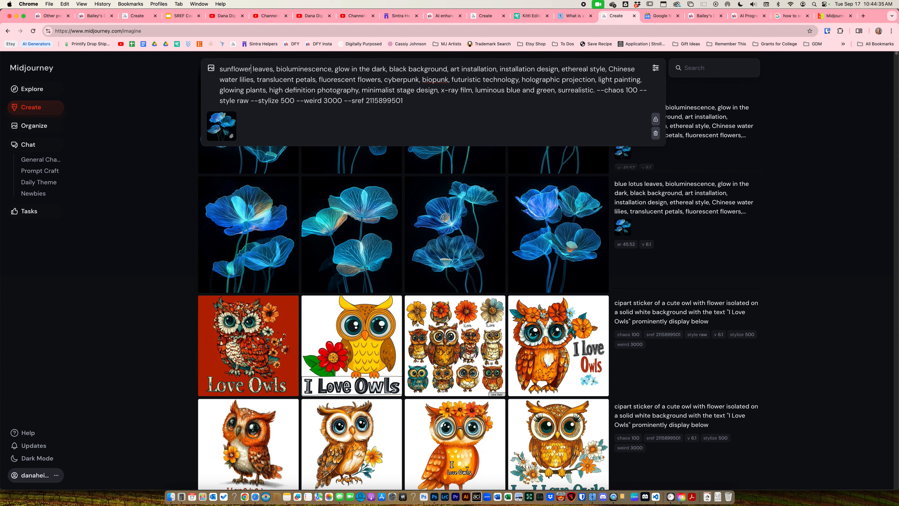
mouse_move(229, 142)
key("Return")
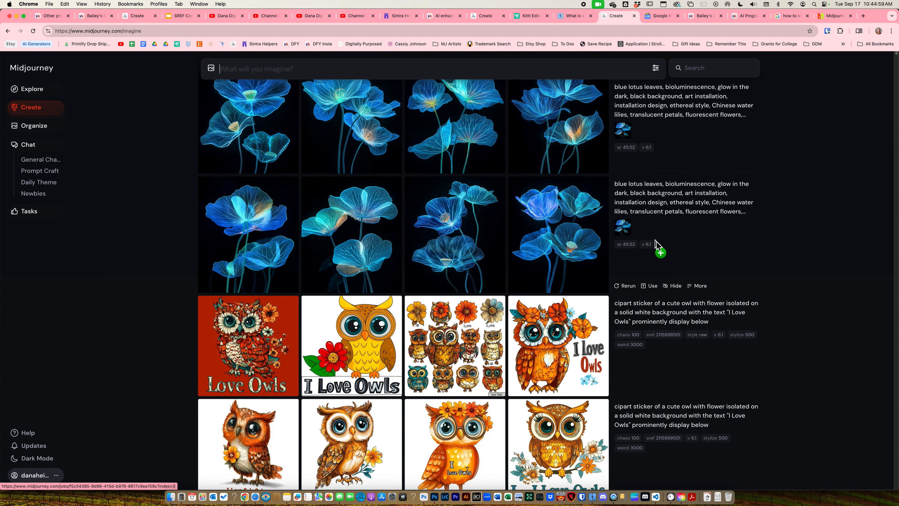
Step: Attach the lotus reference image to the empty prompt, try another reference type, and remove the image
left_click(623, 130)
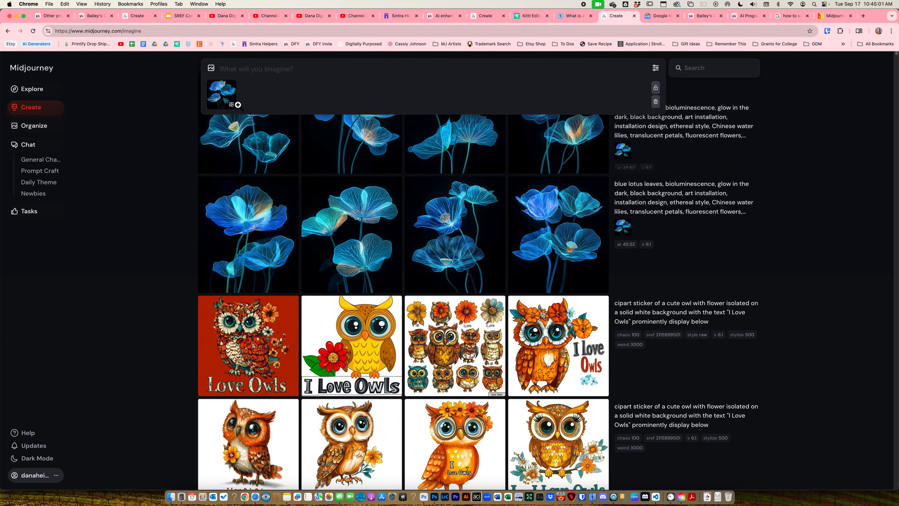
left_click(219, 105)
mouse_move(236, 92)
left_click(232, 85)
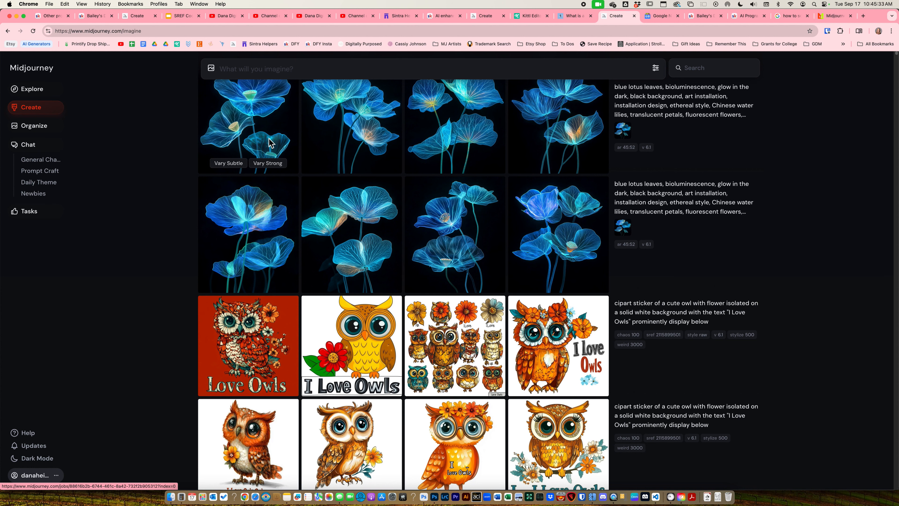
Step: Try the 6:5, 2:3 and 16:9 aspect ratios in the generation settings and return to 1:1
scroll(270, 138, "up", 5)
scroll(271, 138, "up", 2)
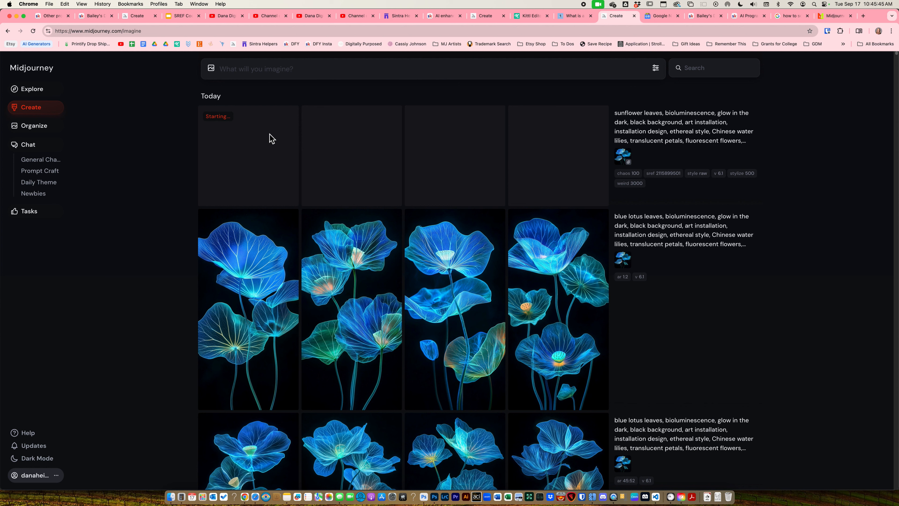
left_click(655, 69)
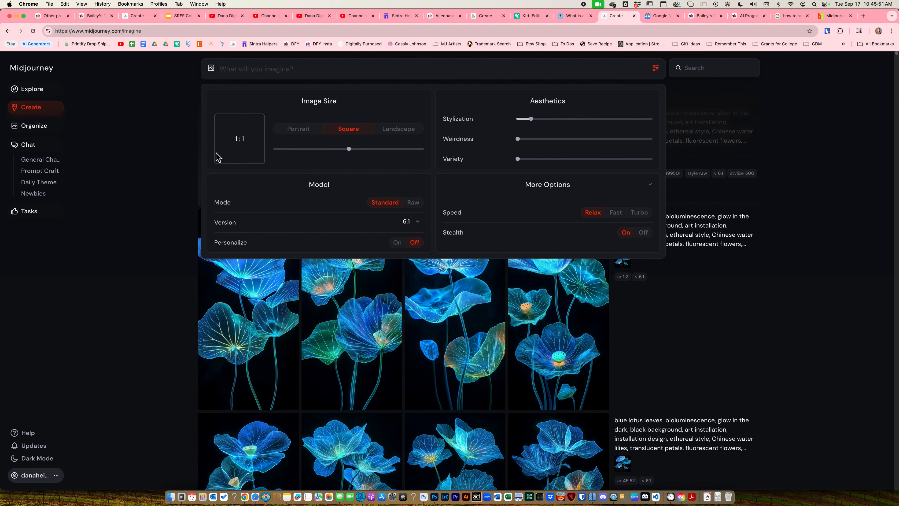
left_click(392, 132)
mouse_move(378, 149)
left_mouse_down()
mouse_move(410, 153)
mouse_move(368, 156)
left_mouse_up()
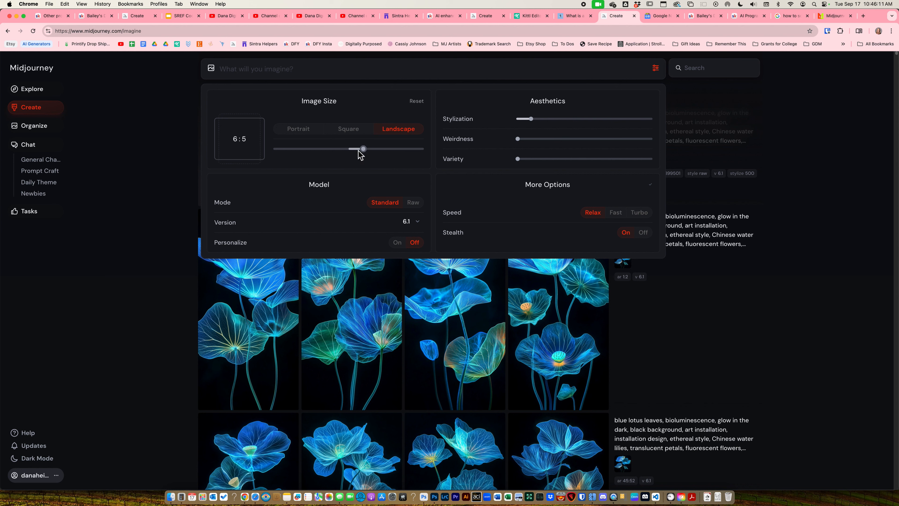
left_click(303, 149)
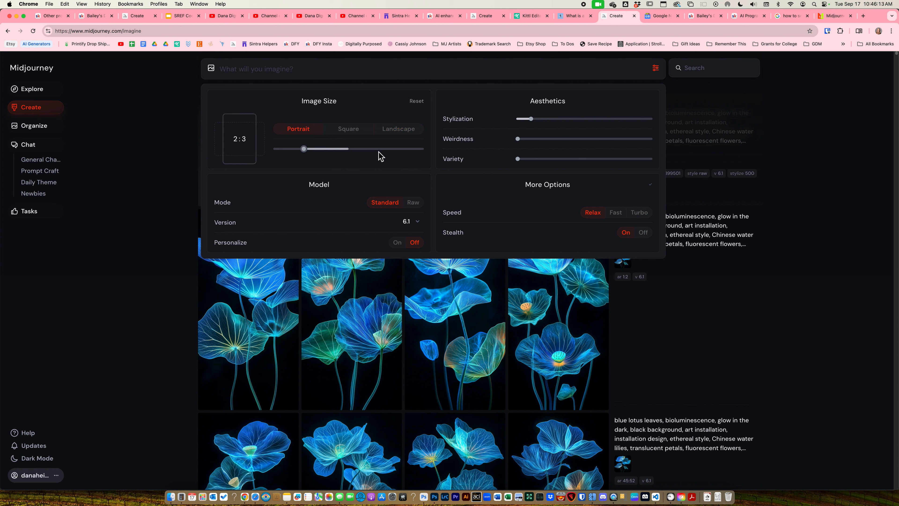
left_click(408, 149)
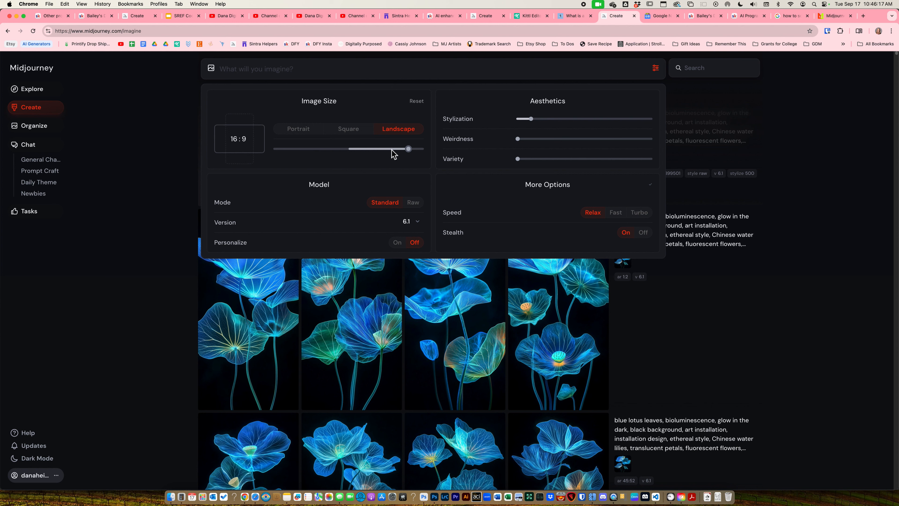
left_click(350, 150)
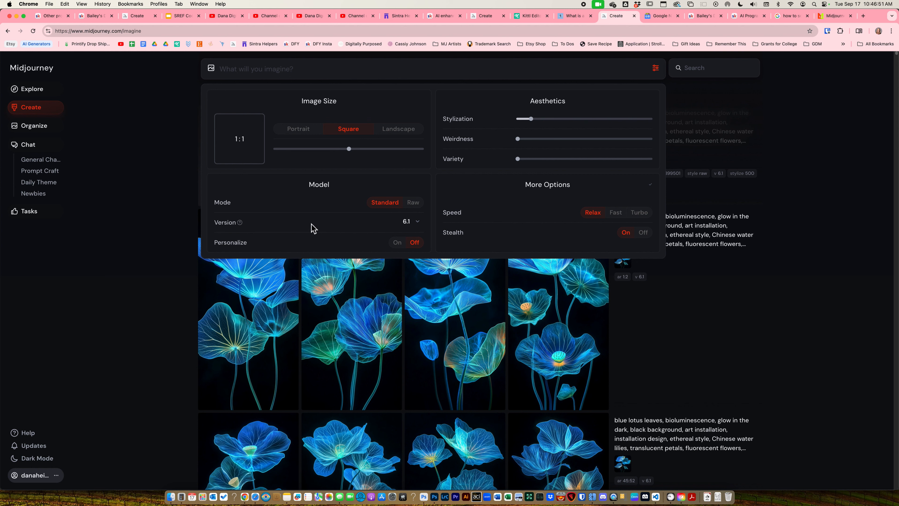
Step: Look through the available model versions and close the list without choosing another one
left_click(421, 223)
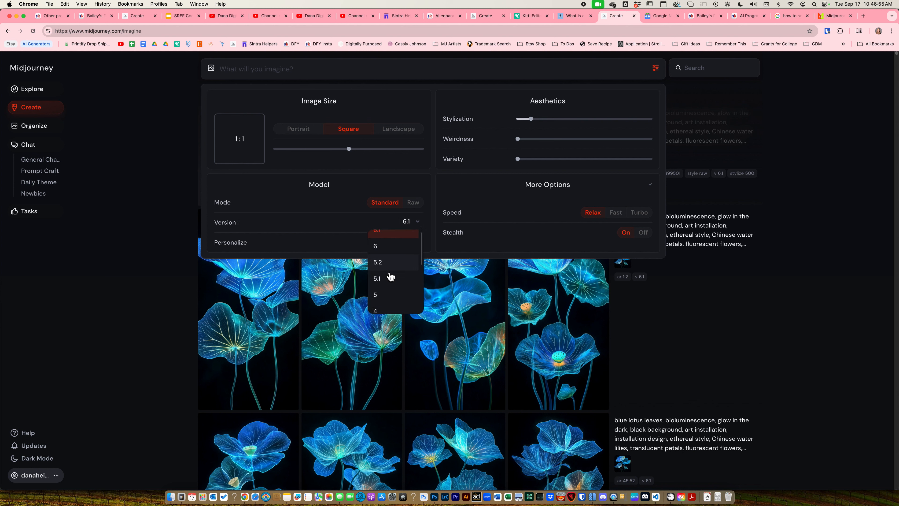
scroll(390, 276, "down", 3)
scroll(391, 274, "up", 4)
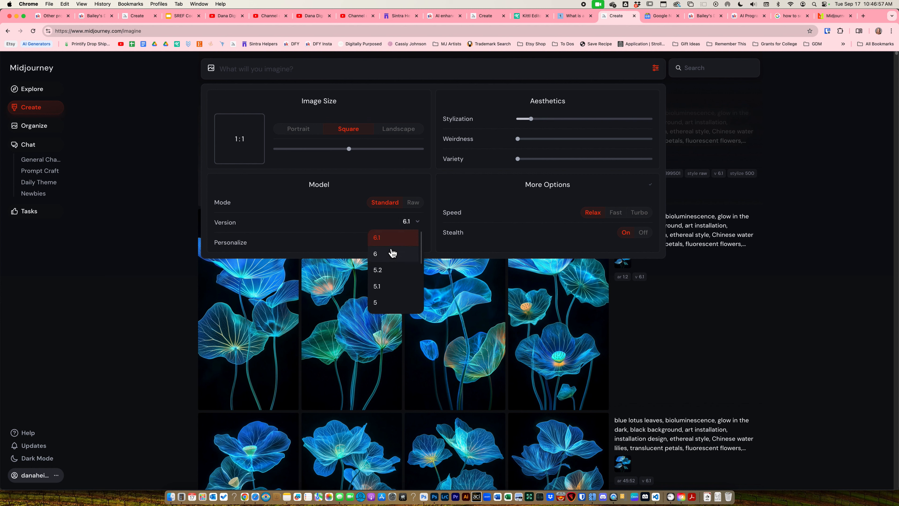
left_click(366, 226)
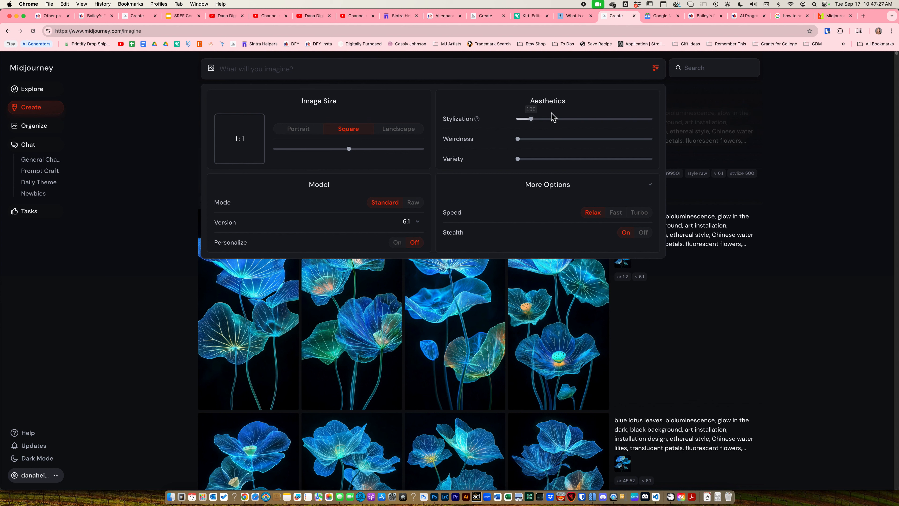
Step: Try the Weirdness and Variety settings, leave both at their minimum, and set the generation speed to Fast
mouse_move(535, 122)
mouse_move(525, 166)
mouse_move(520, 139)
left_mouse_down()
mouse_move(666, 140)
mouse_move(506, 141)
left_mouse_up()
left_click_drag(546, 161, 505, 163)
left_click(615, 213)
Step: Write the prompt "cat, isolated on a solid white background --sref random --r 14"
left_click(445, 71)
type("ppr")
key("BackSpace")
key("BackSpace")
key("BackSpace")
type("--r")
type("4--sred")
key("BackSpace")
type("f random")
type("cat")
key("BackSpace")
type(", iwb")
key("Tab")
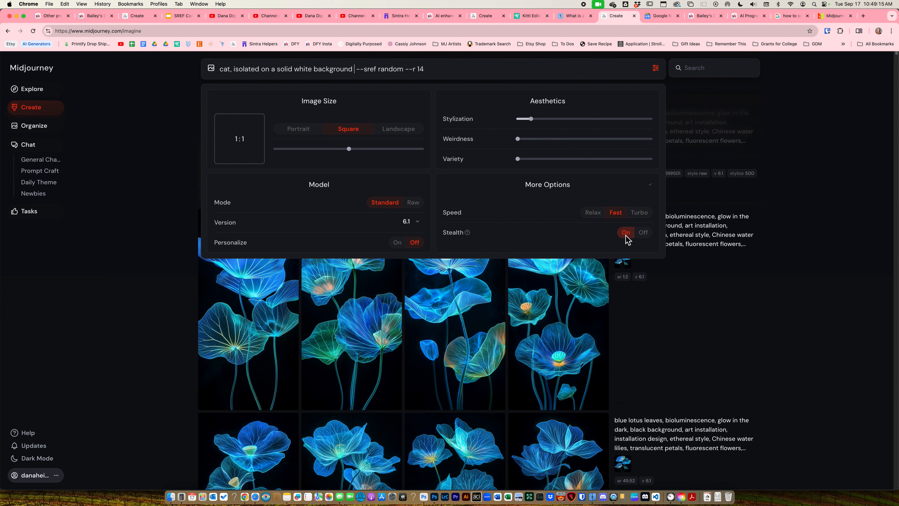
Step: Clear the whole cat prompt and close the generation settings
left_click(475, 72)
key("super+a")
key("BackSpace")
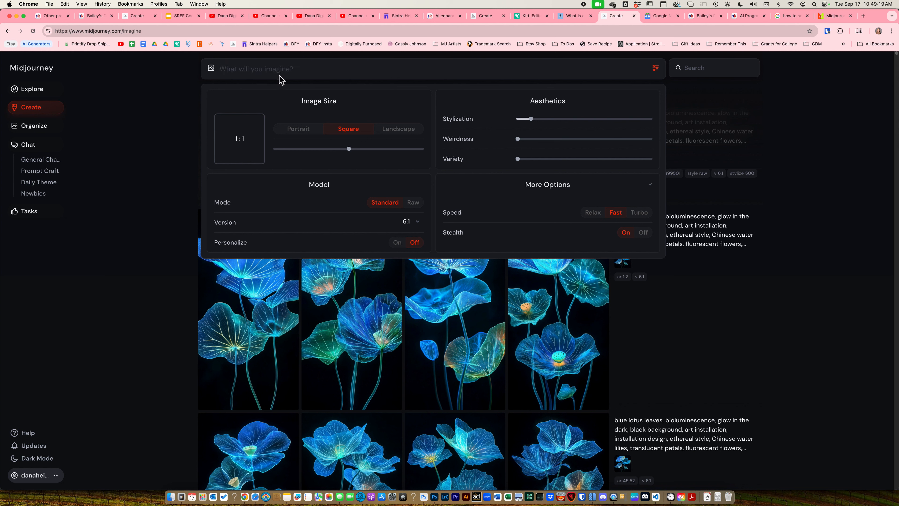
left_click(157, 241)
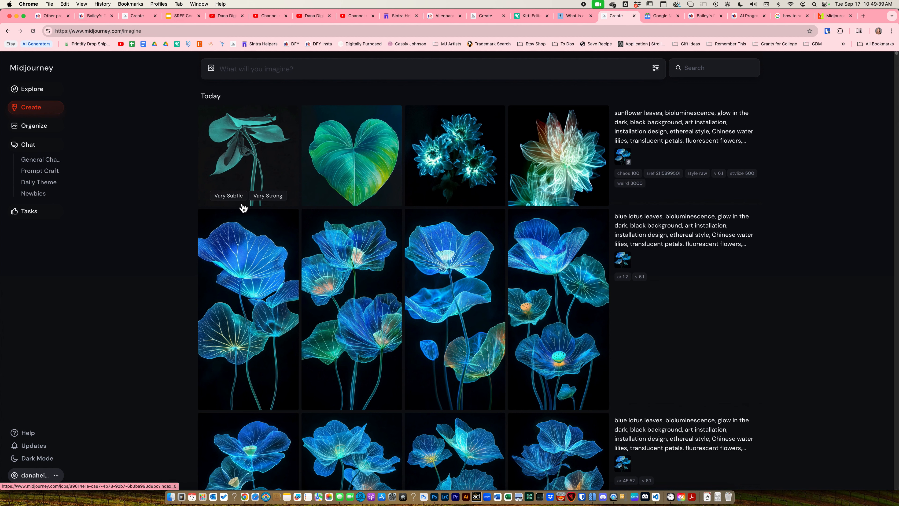
Step: Open the Organize page and switch the image layout to Square and back to Full
left_click(35, 133)
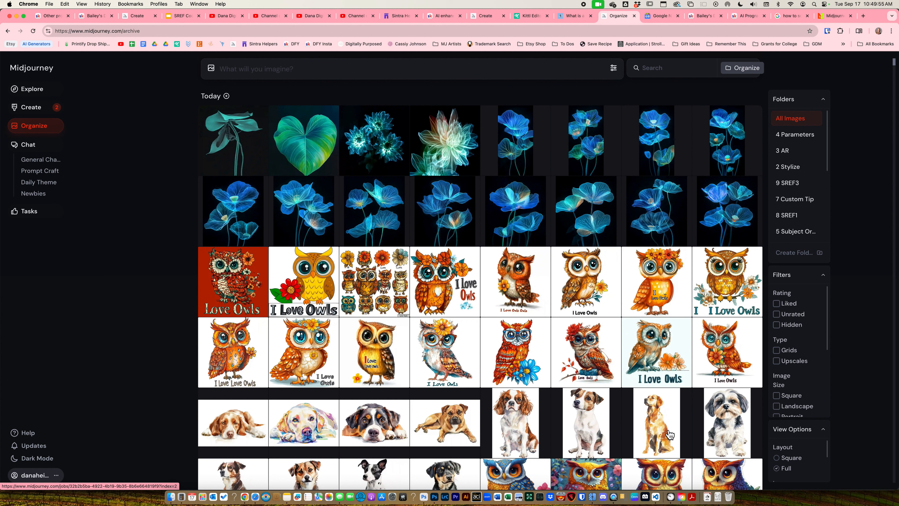
left_click(777, 458)
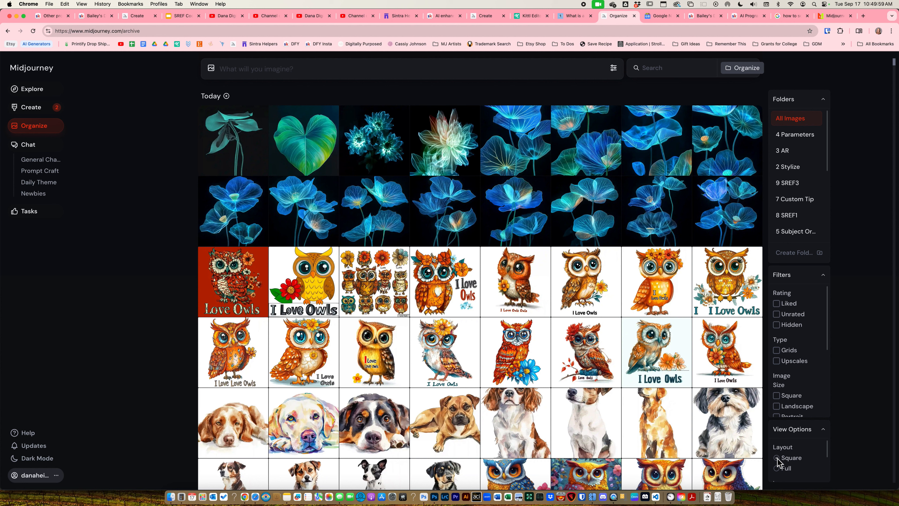
left_click(779, 468)
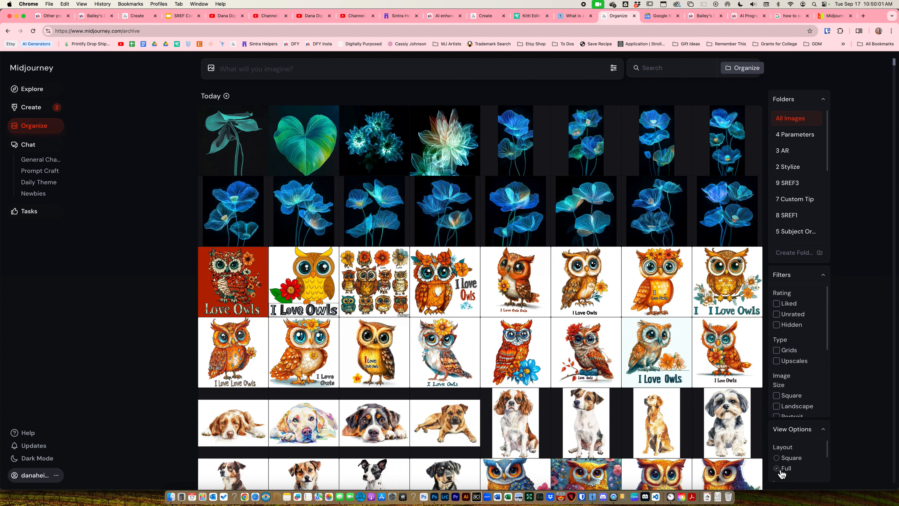
Step: Collapse the Folders and Filters groups, and try the Medium image size before returning to Large
scroll(783, 462, "down", 2)
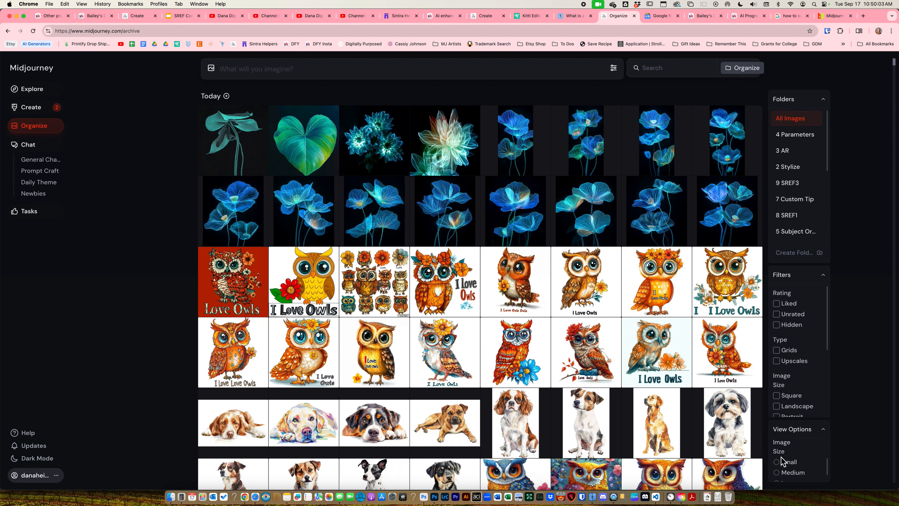
scroll(788, 396, "down", 1)
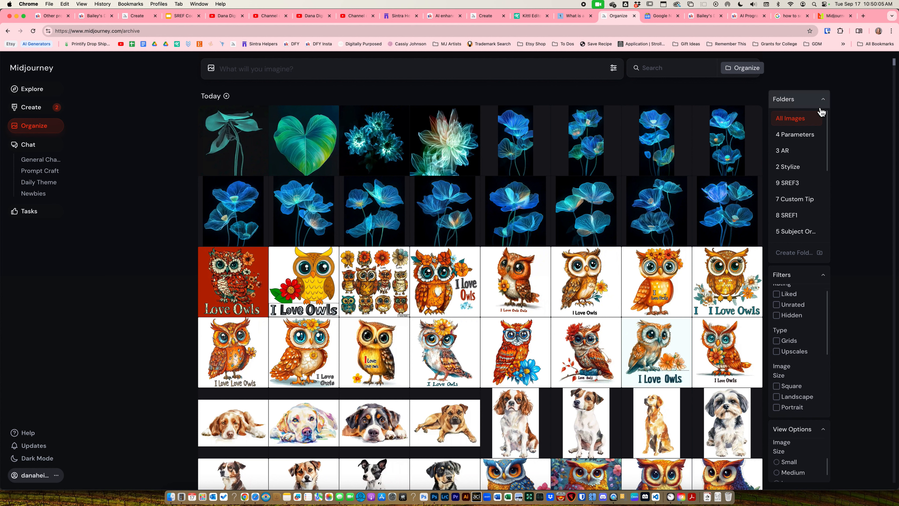
left_click(825, 104)
left_click(823, 121)
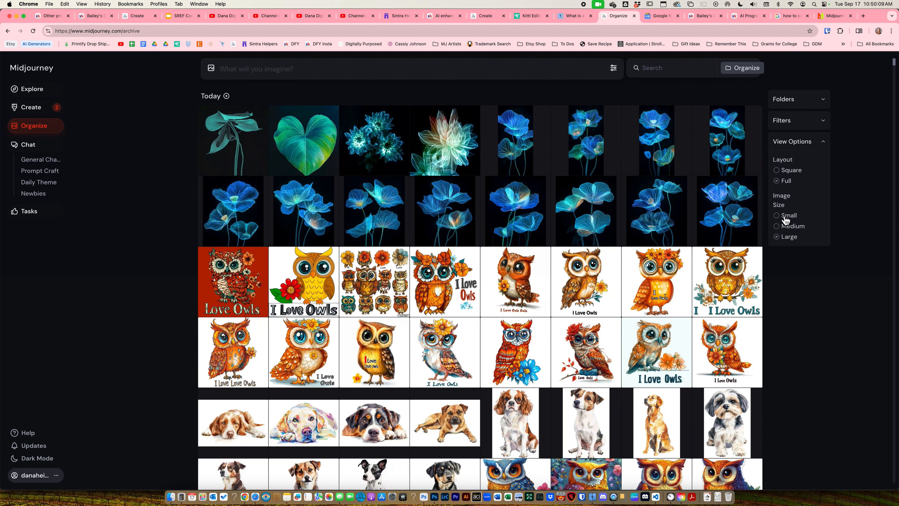
left_click(783, 219)
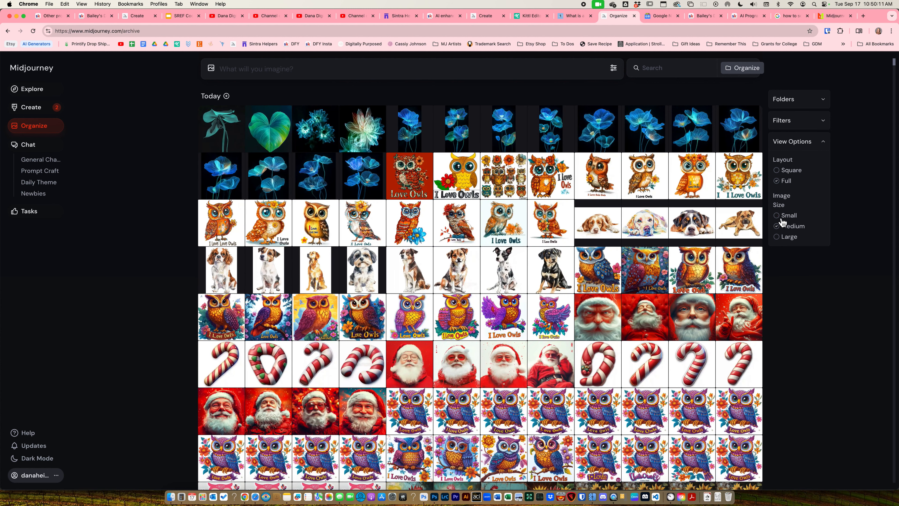
left_click(777, 237)
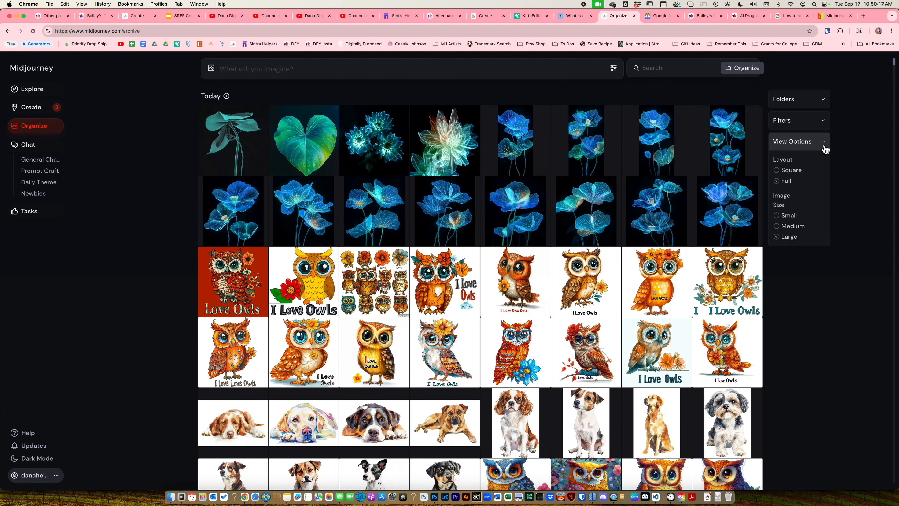
Step: Collapse View Options, expand Filters, and view the images filtered by Liked and by Unrated, clearing each filter
left_click(825, 145)
left_click(824, 124)
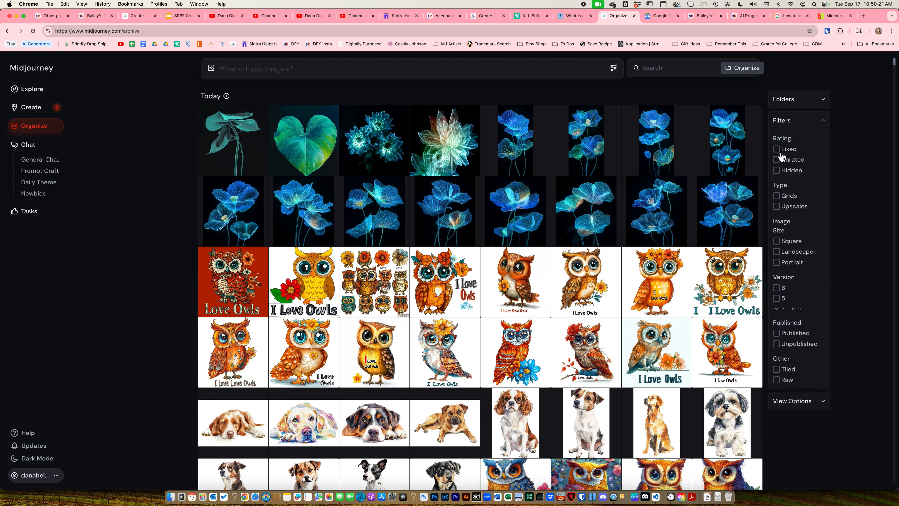
left_click(777, 149)
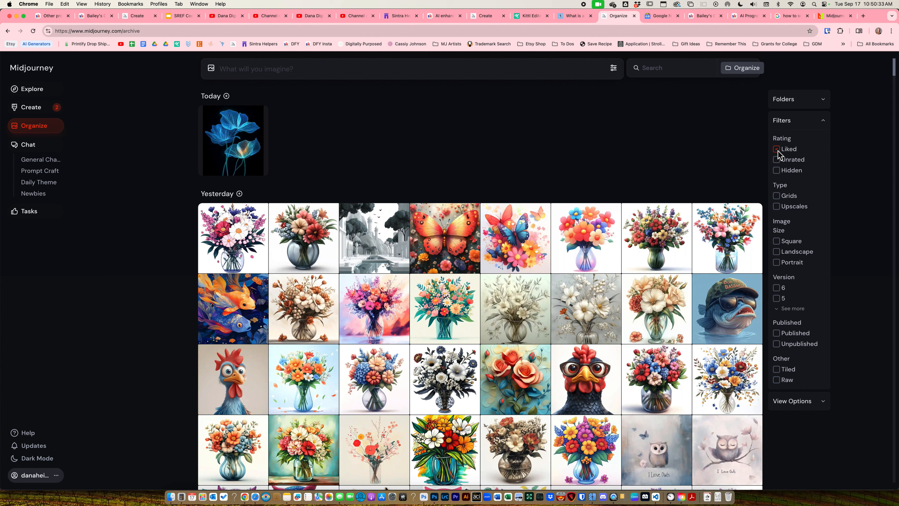
left_click(777, 150)
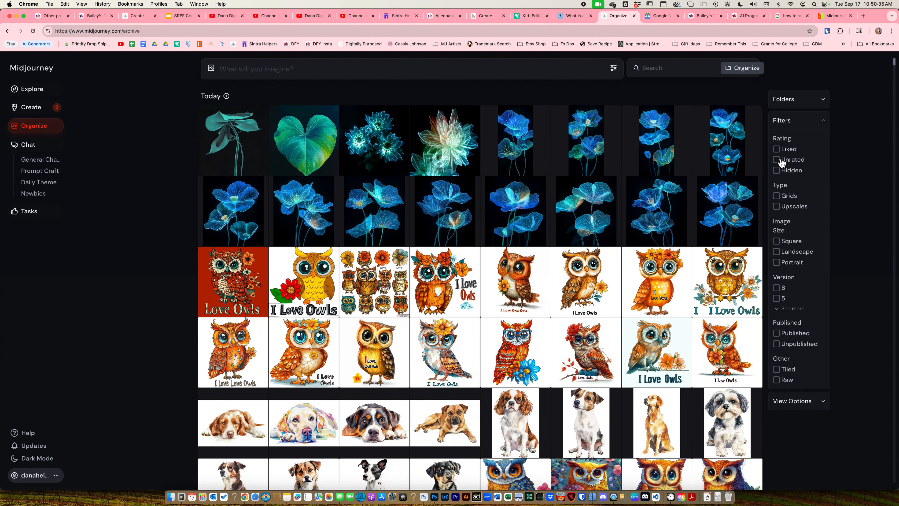
left_click(777, 160)
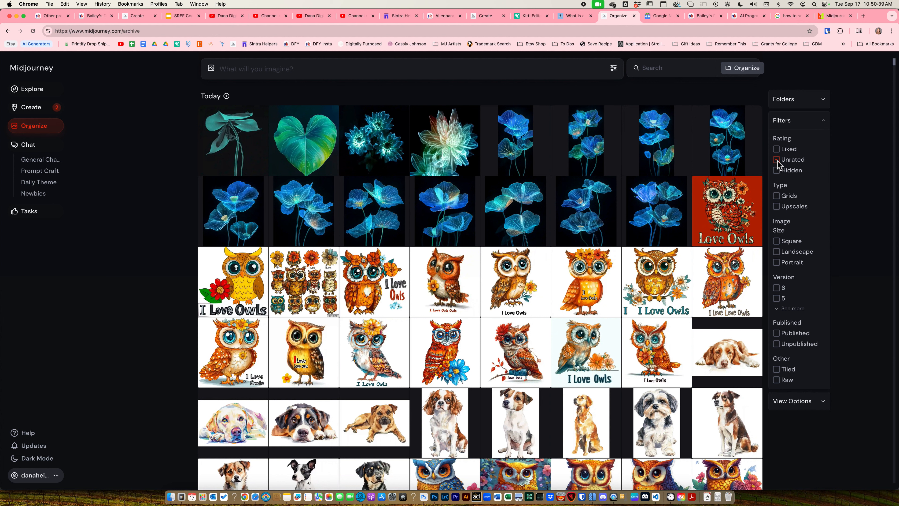
left_click(777, 160)
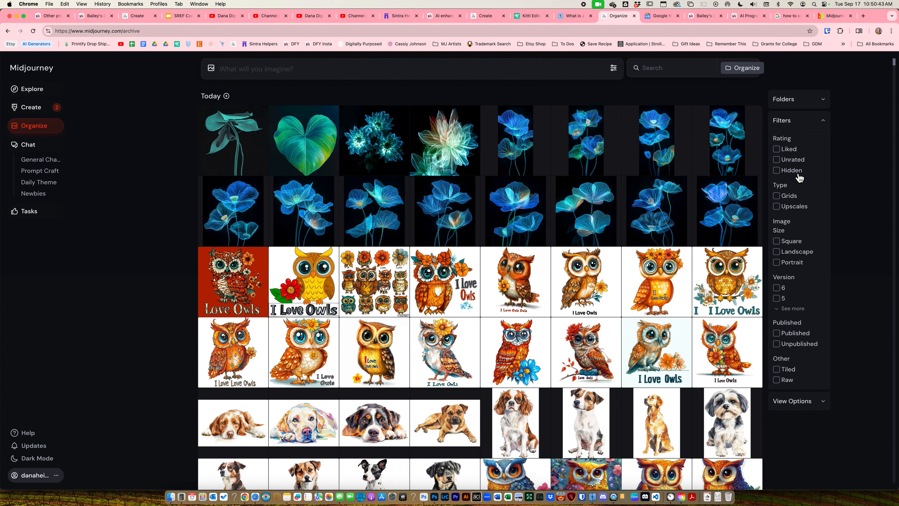
Step: Go back to the Create page and examine the options offered for the newest sunflower job
left_click(29, 110)
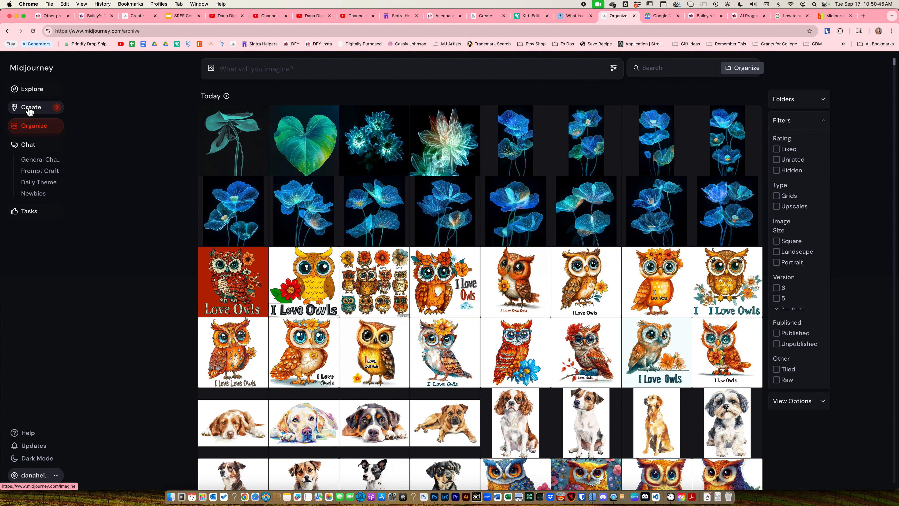
mouse_move(659, 172)
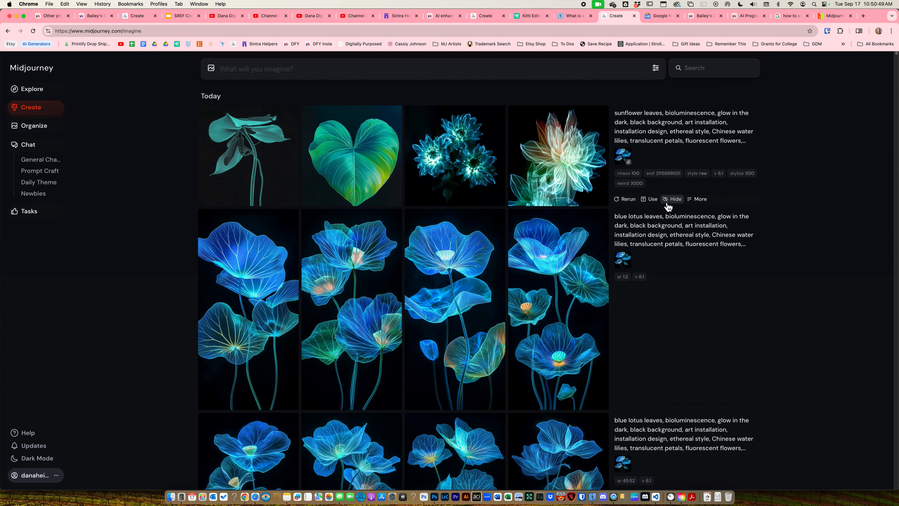
Step: Return to the Organize page and filter the images to Tiled ones only
left_click(45, 127)
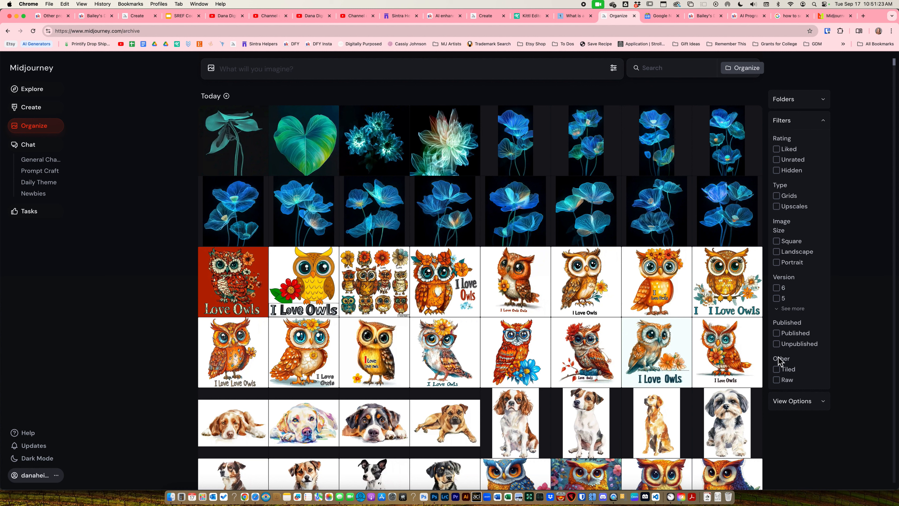
left_click(776, 370)
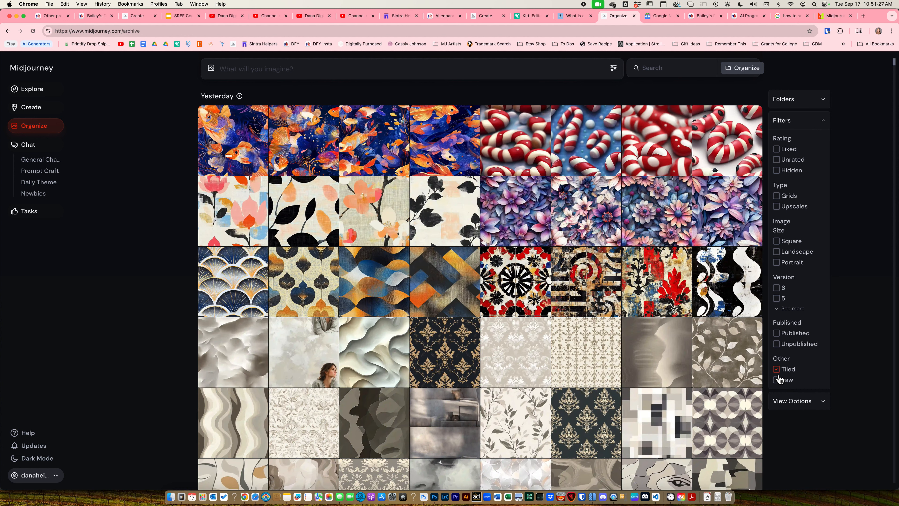
Step: Clear the Tiled filter and view the images filtered by Raw and by Published, clearing each filter
left_click(779, 371)
left_click(780, 381)
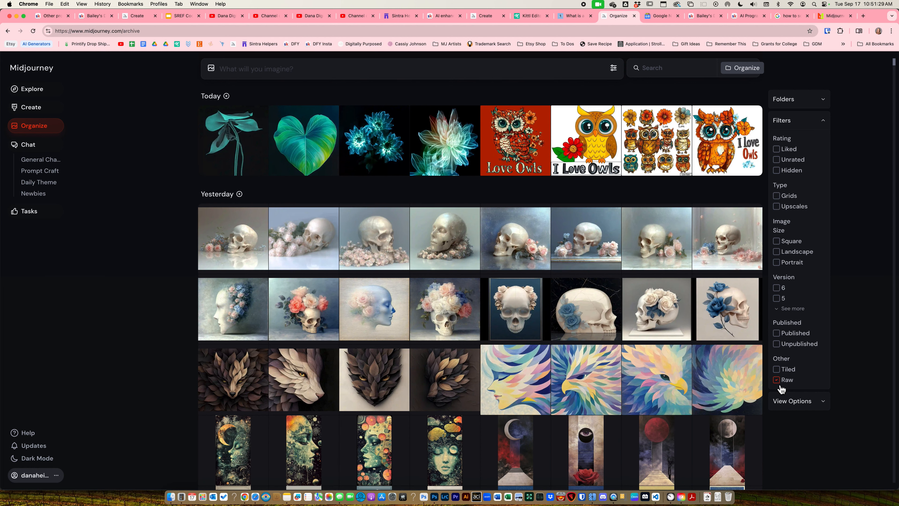
left_click(780, 382)
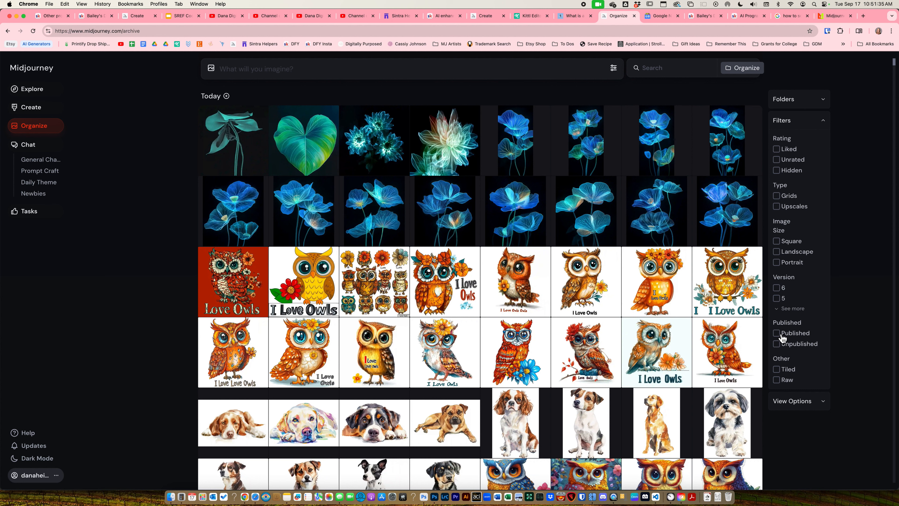
left_click(781, 336)
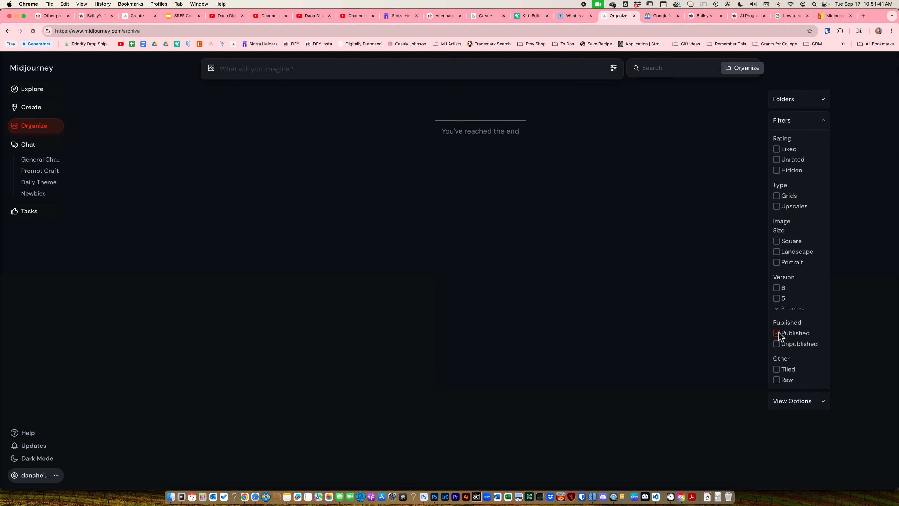
left_click(781, 335)
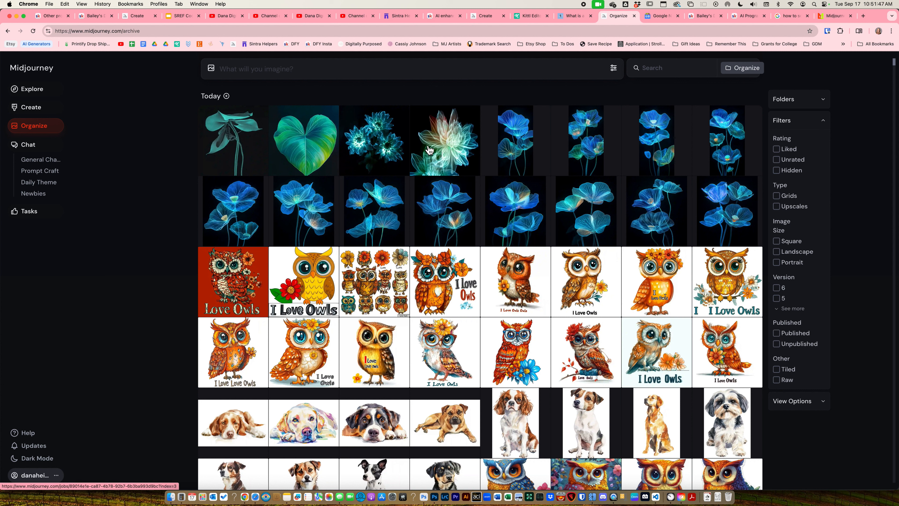
Step: Select the first four images under Today and unpublish them
left_click(237, 136, "super")
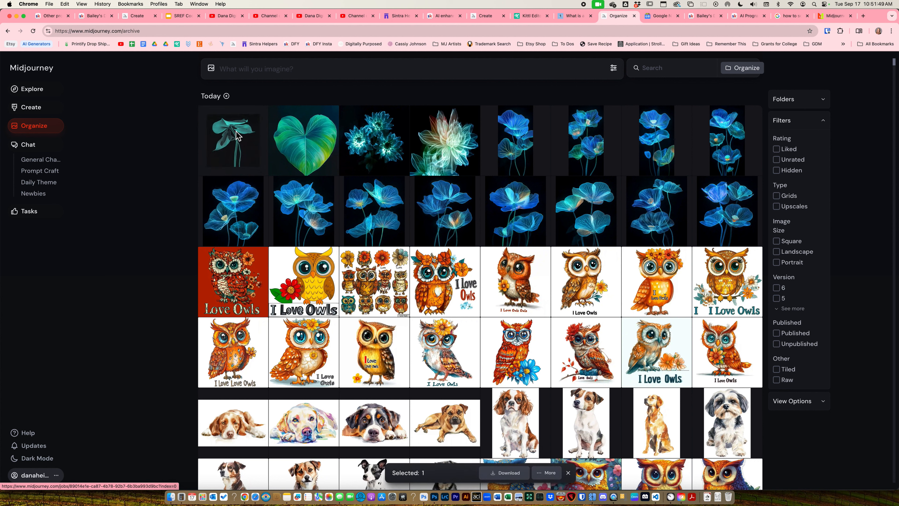
left_click(319, 141, "super")
left_click(389, 144, "super")
left_click(449, 144, "super")
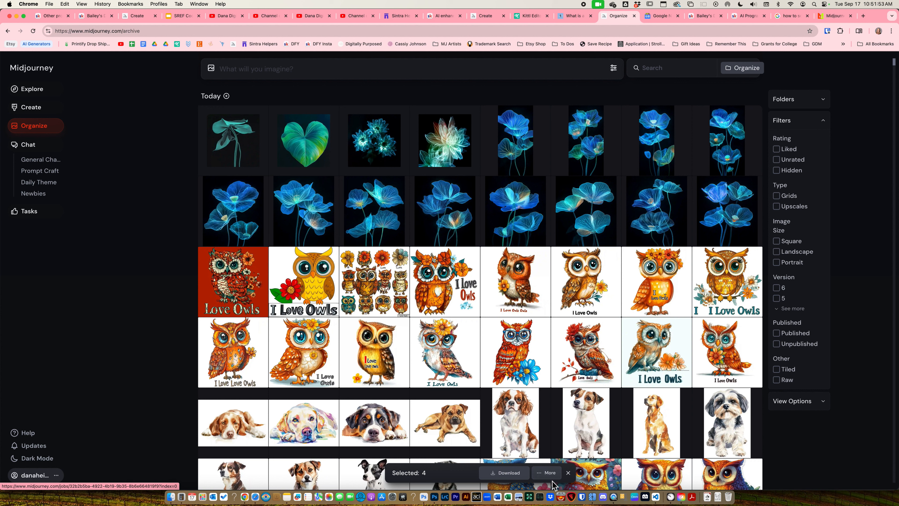
left_click(547, 473)
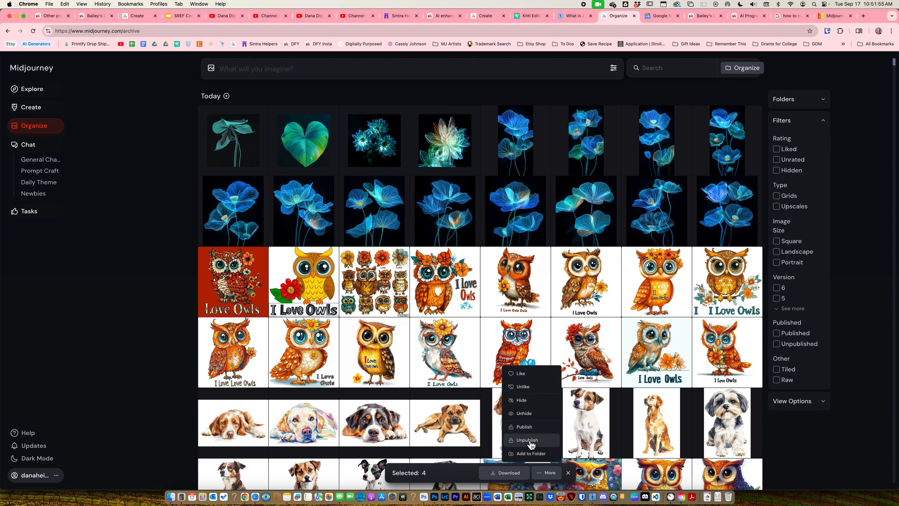
left_click(529, 442)
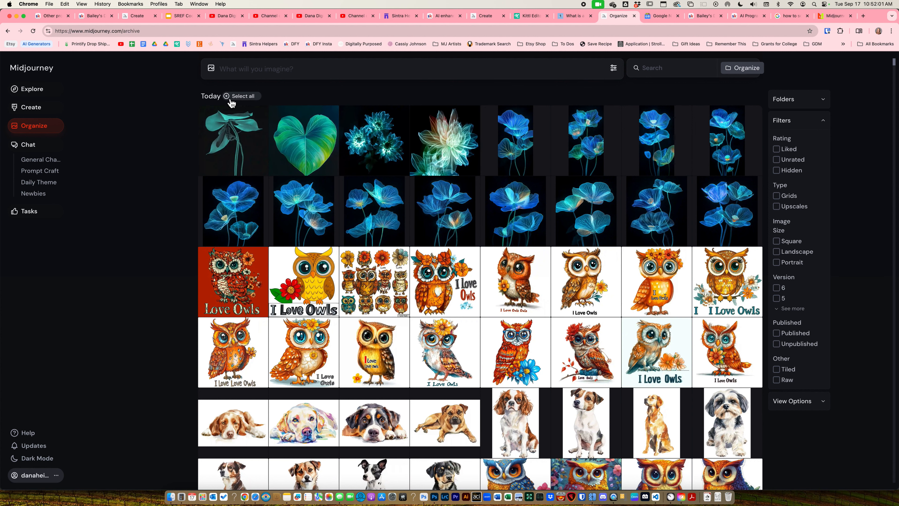
Step: Select all of today's images, check which bulk actions are offered, and deselect them
left_click(230, 99)
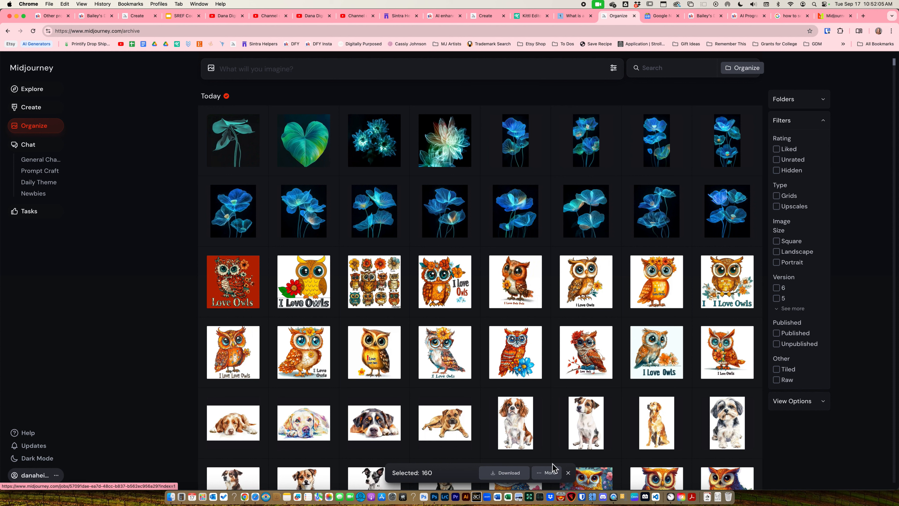
left_click(548, 478)
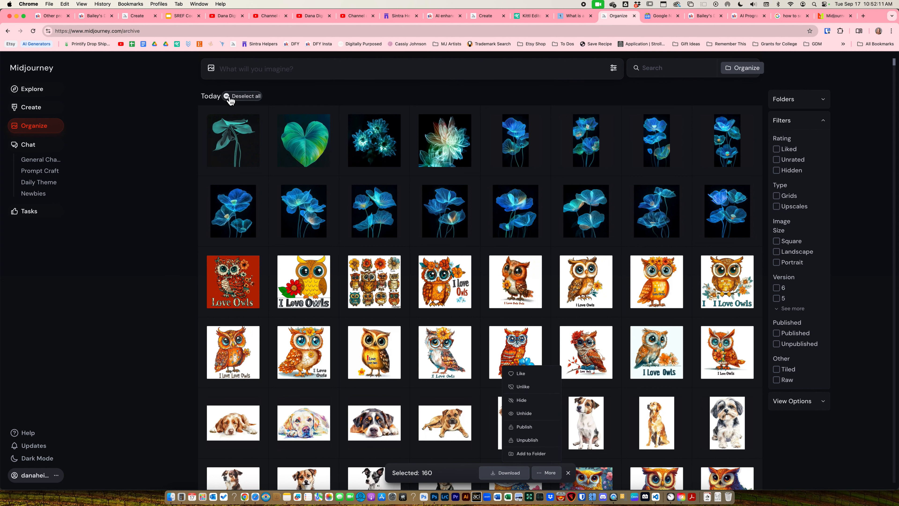
left_click(230, 100)
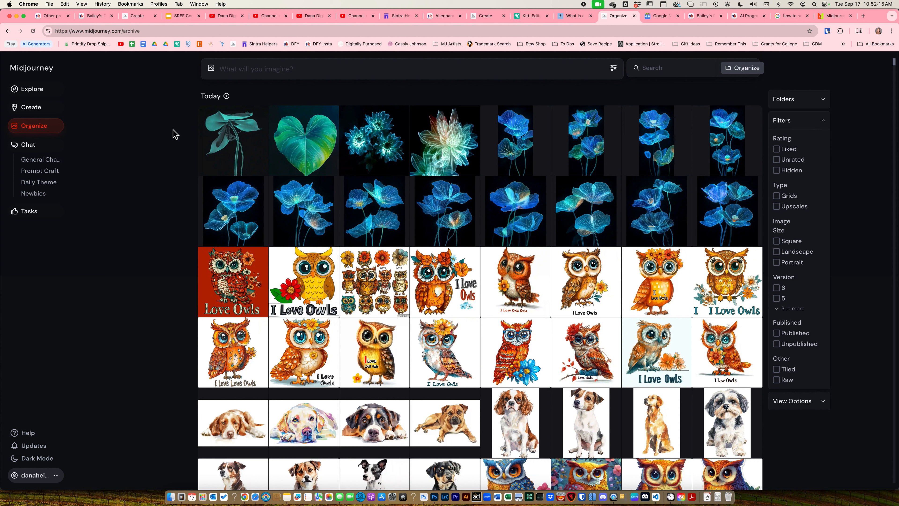
Step: Marquee-select the visible image rows, review the additional bulk actions, and clear the selection
left_click_drag(170, 128, 183, 171)
left_click_drag(167, 132, 766, 471)
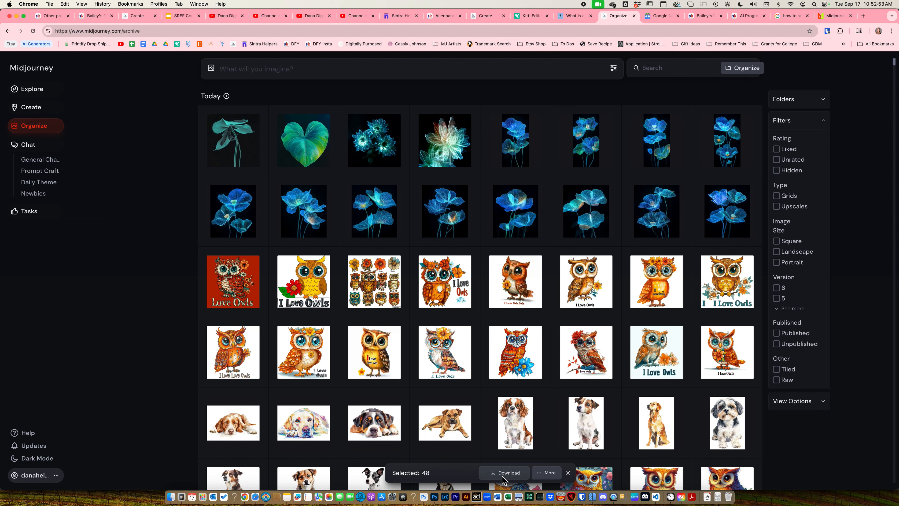
left_click(545, 474)
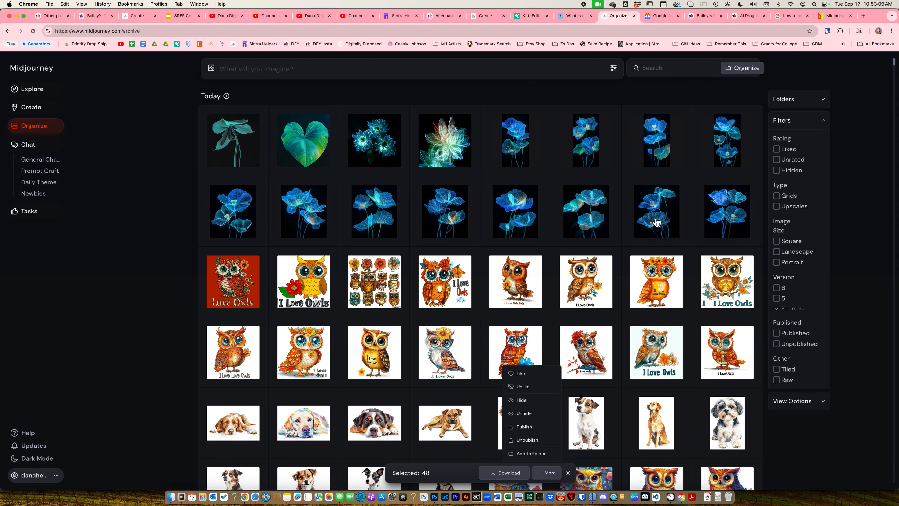
left_click(179, 232)
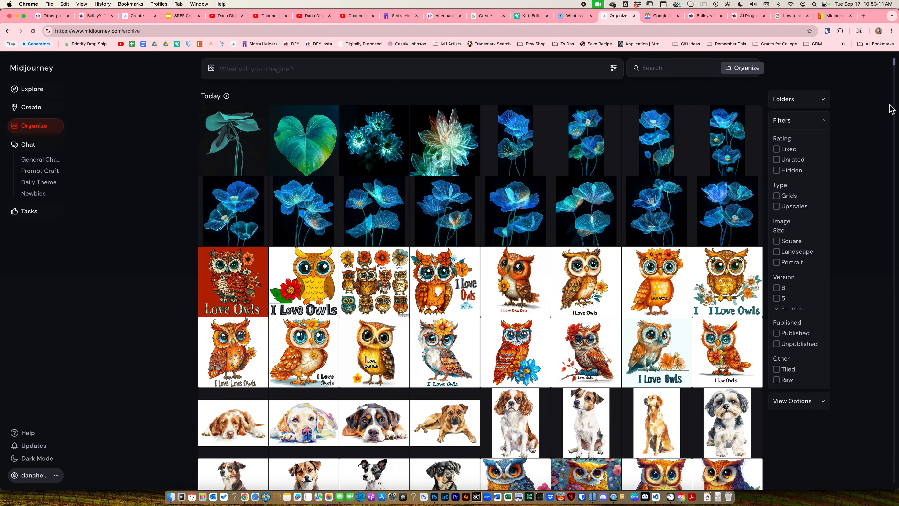
Step: Collapse Filters, expand Folders, and open the 1 Org Christmas folder's settings for editing
left_click(825, 121)
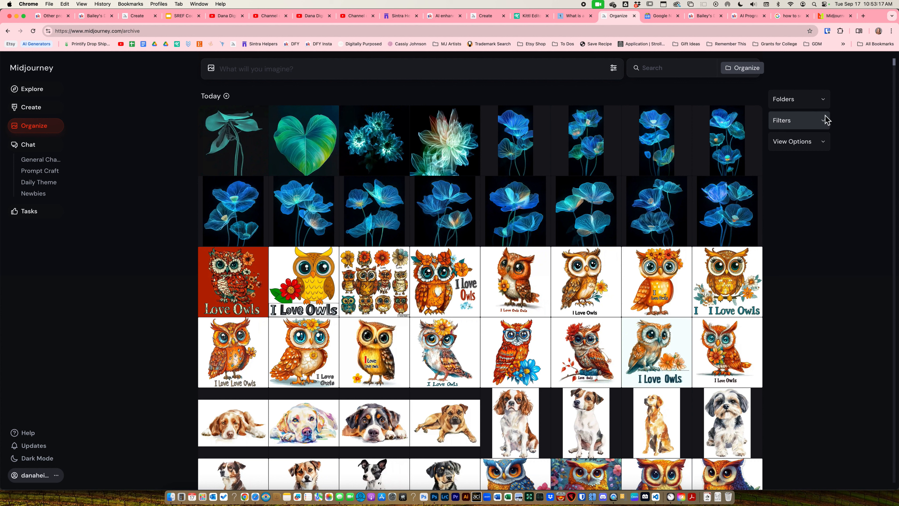
left_click(824, 100)
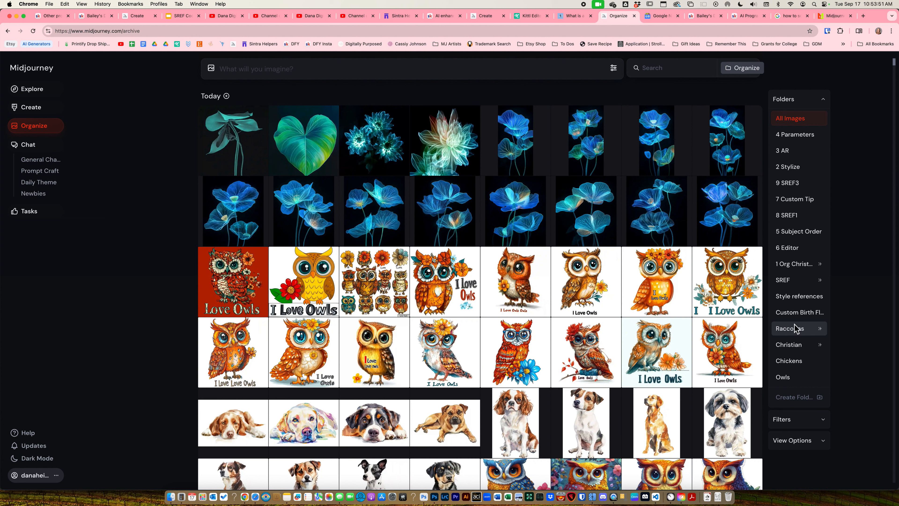
left_click(793, 264)
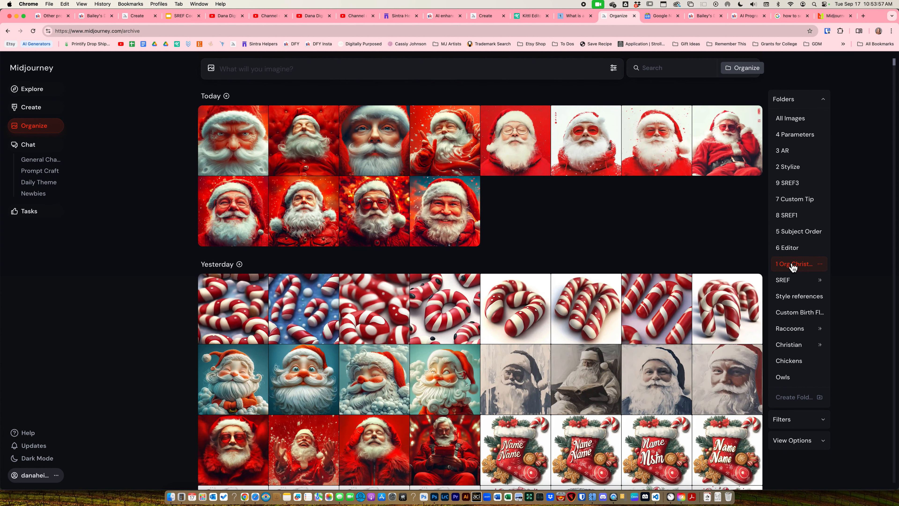
left_click(820, 265)
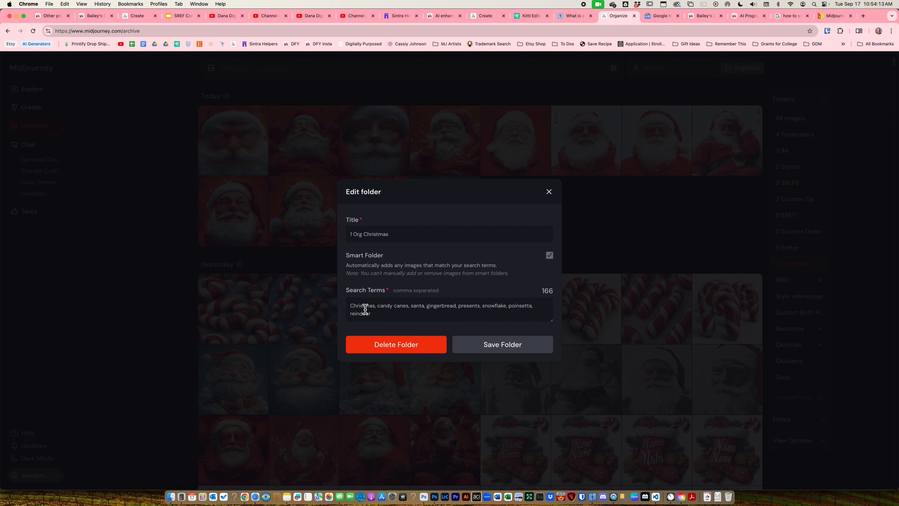
Step: Change the smart folder's search term to candy cane, correct the spelling of poinsetta, and save the folder
left_click(410, 308)
key("BackSpace")
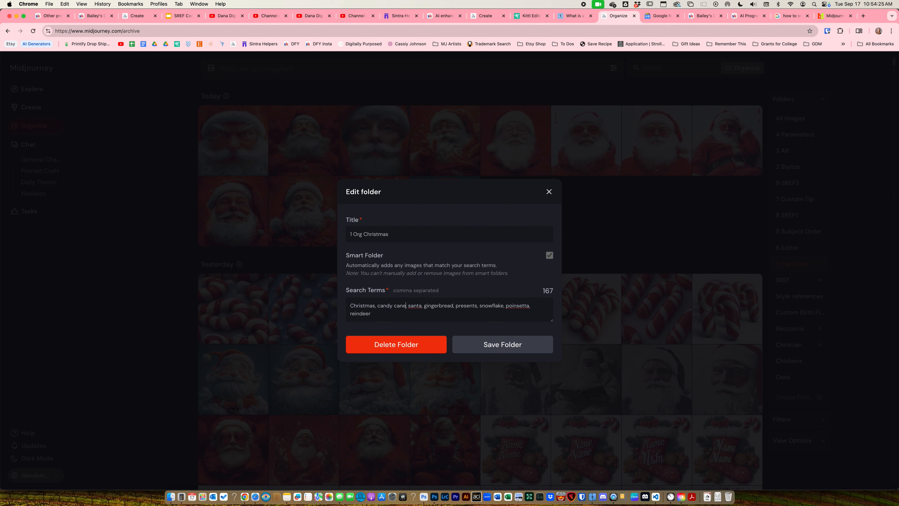
right_click(517, 305)
left_click(515, 305)
left_click(514, 306)
right_click(514, 306)
left_click(533, 290)
left_click(483, 343)
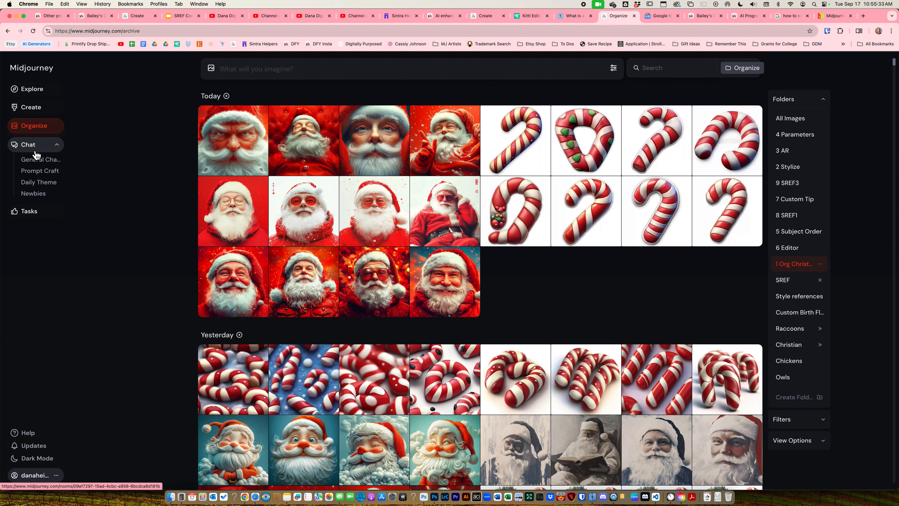
Step: Collapse the Chat channel list and open the 2 Stylize folder
left_click(57, 145)
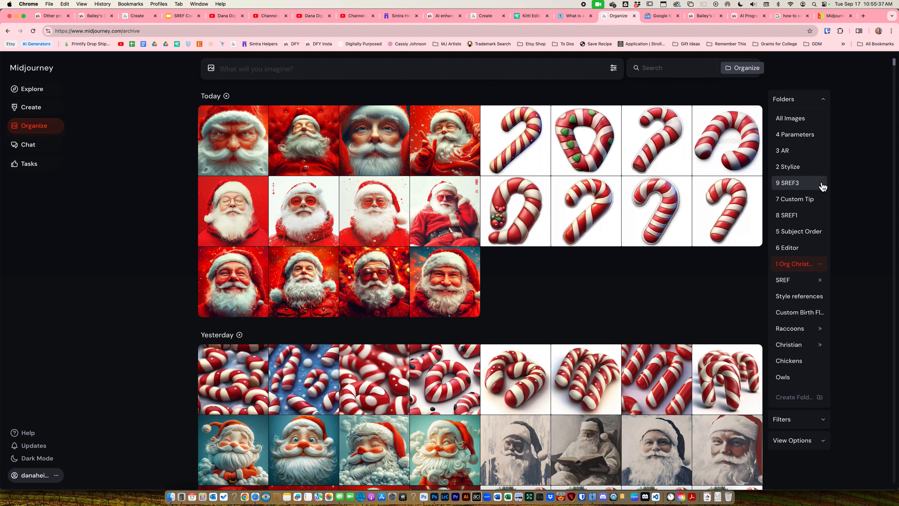
left_click(798, 171)
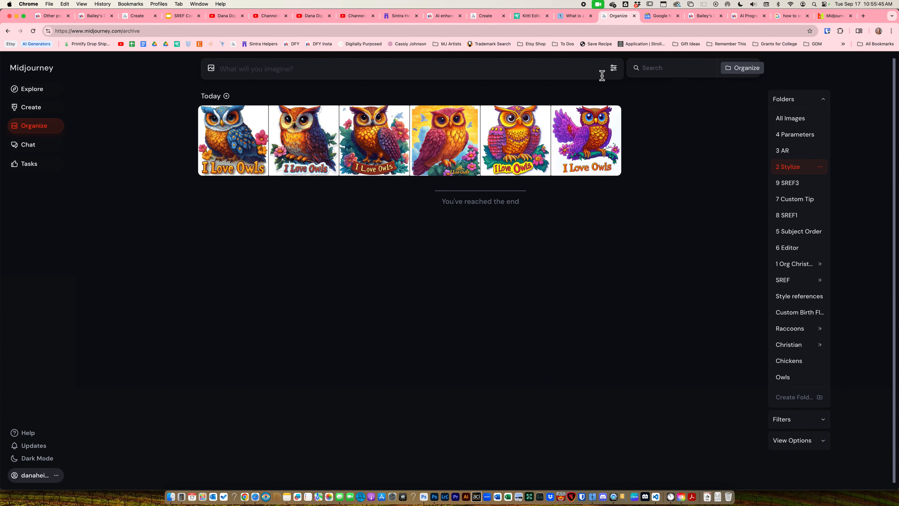
Step: Open the folder's last owl image and go back to the yellow-background owl to compare their parameters
left_click(610, 121)
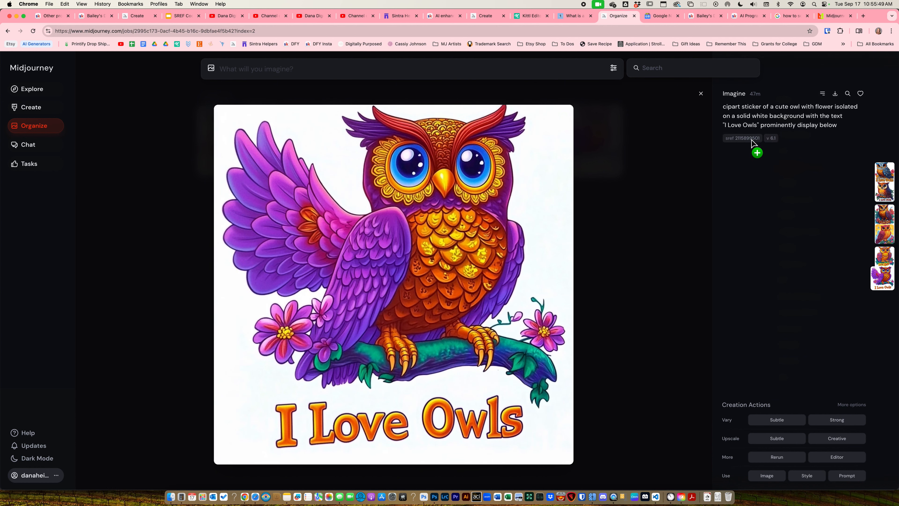
key("Left")
key("Left")
left_click_drag(753, 139, 790, 138)
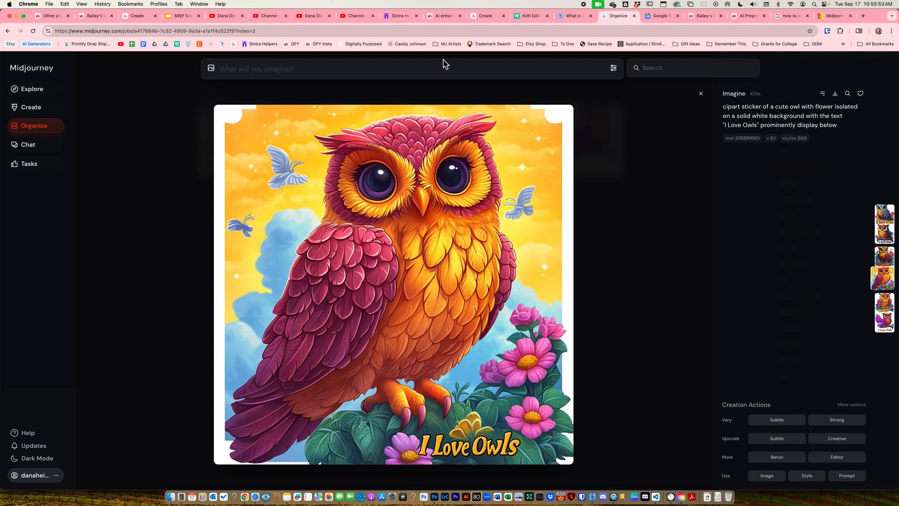
Step: Enter the parameter --stylize 500 in the prompt
left_click(439, 72)
type("--s 500")
key("BackSpace")
type("tylize 500")
Step: Try a Stylization of 500 in the generation settings, lower it again, and clear the prompt
left_click(616, 69)
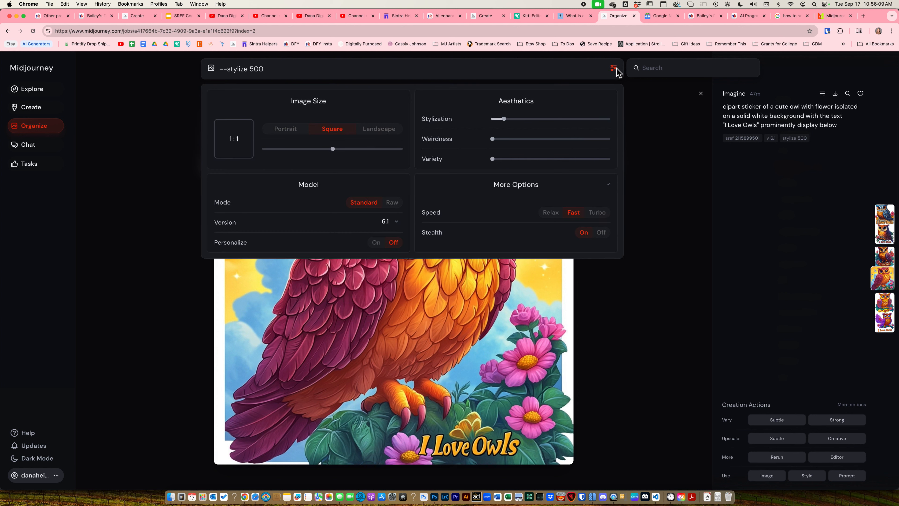
left_click_drag(540, 122, 550, 122)
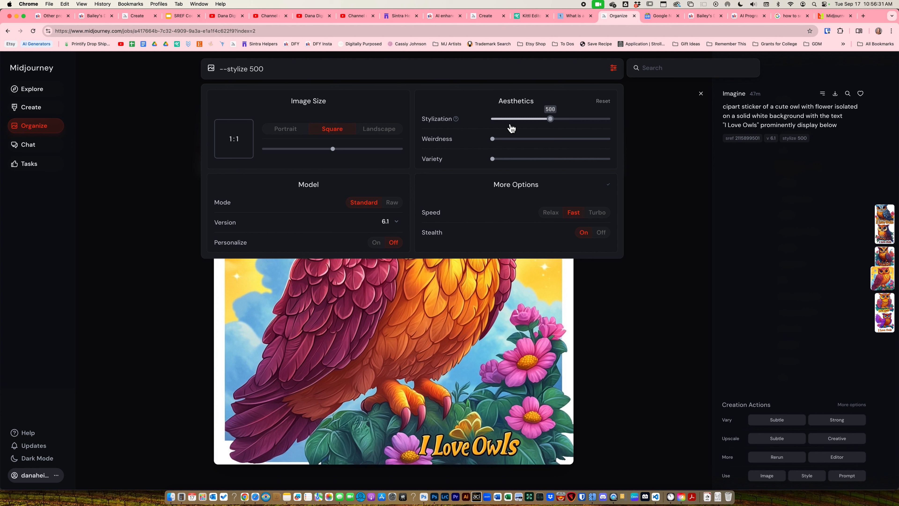
left_click(506, 120)
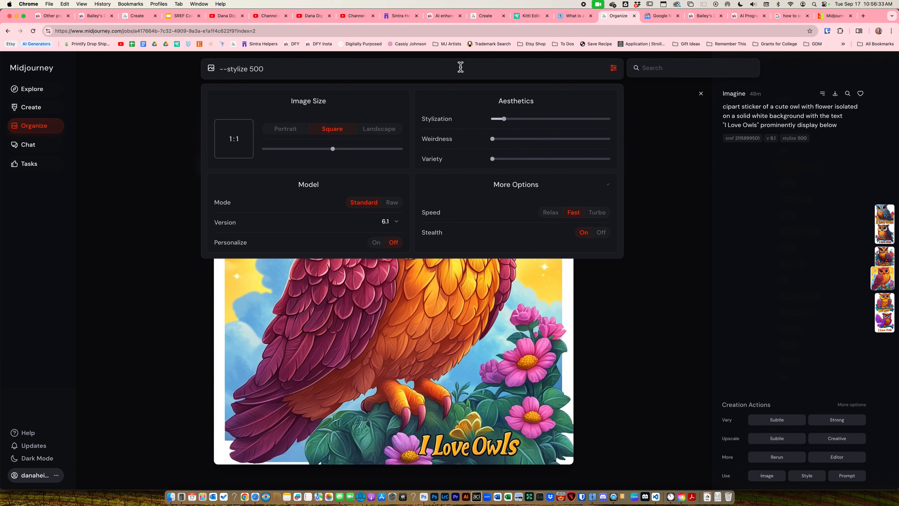
triple_click(464, 75)
key("BackSpace")
left_click(715, 203)
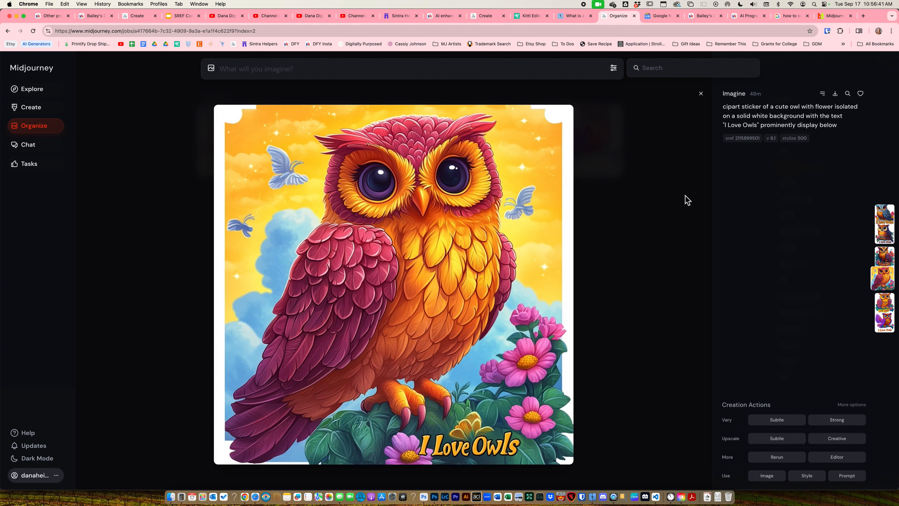
Step: Compare the owl images made without stylize, with stylize 500 and with stylize 1000, and return to the folder
key("Down")
key("Down")
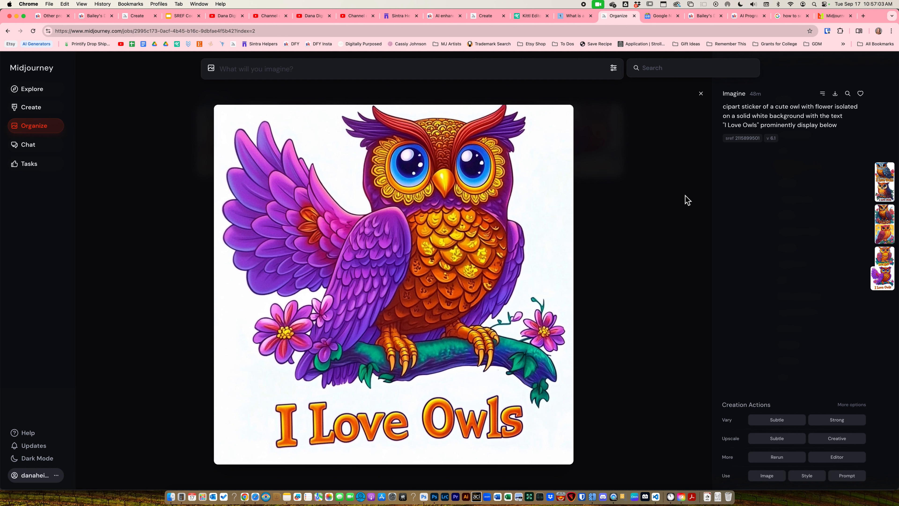
key("Left")
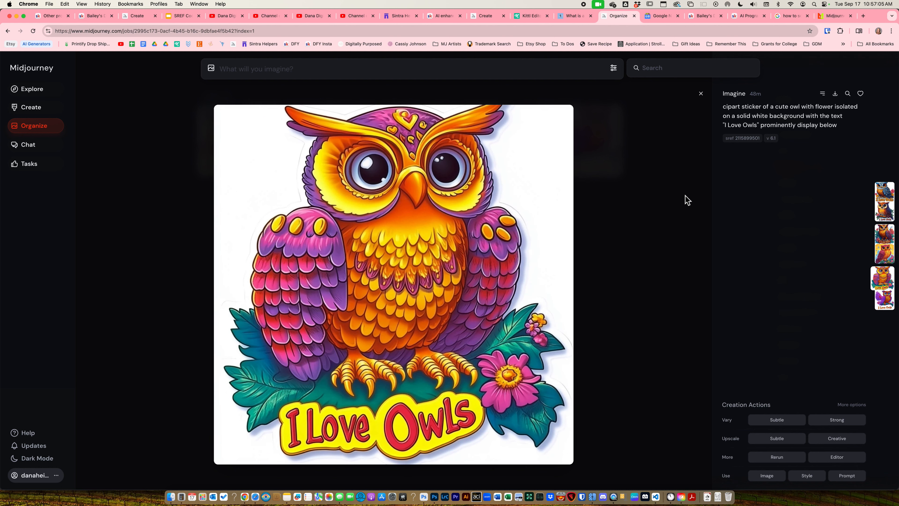
key("Left")
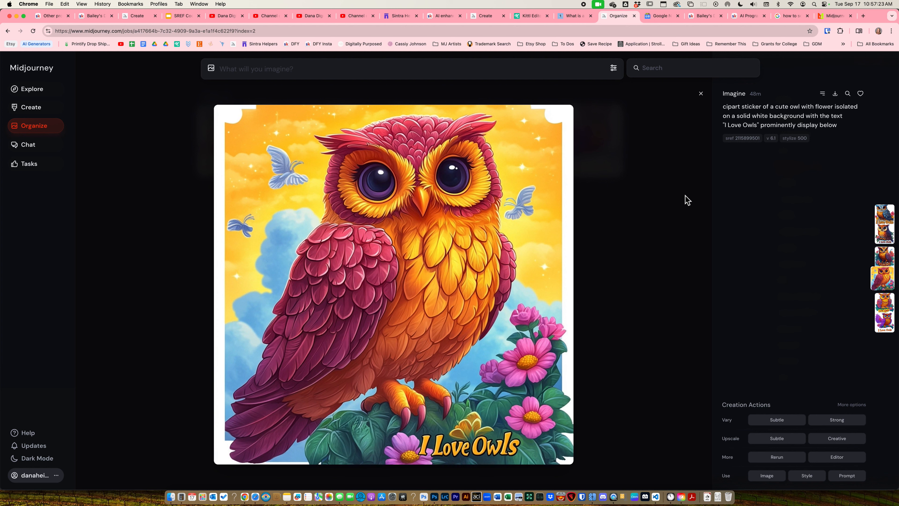
key("Left")
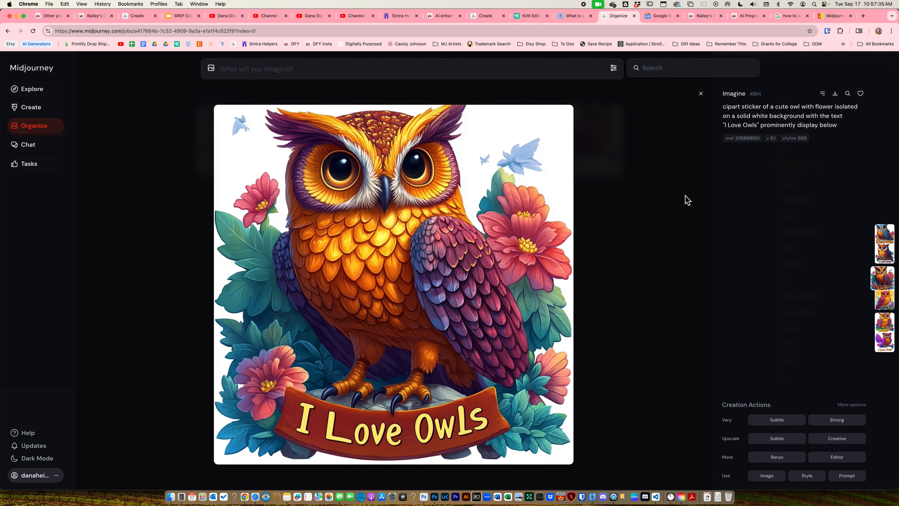
key("Left")
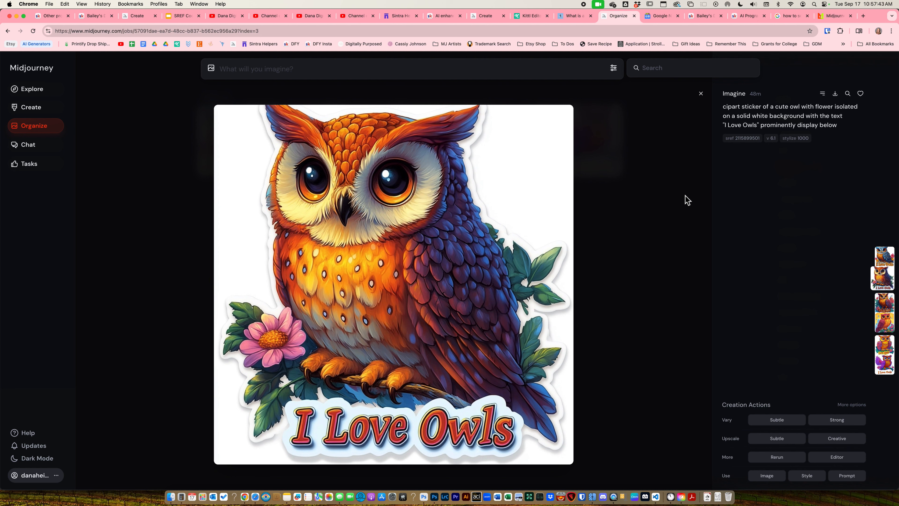
key("Right")
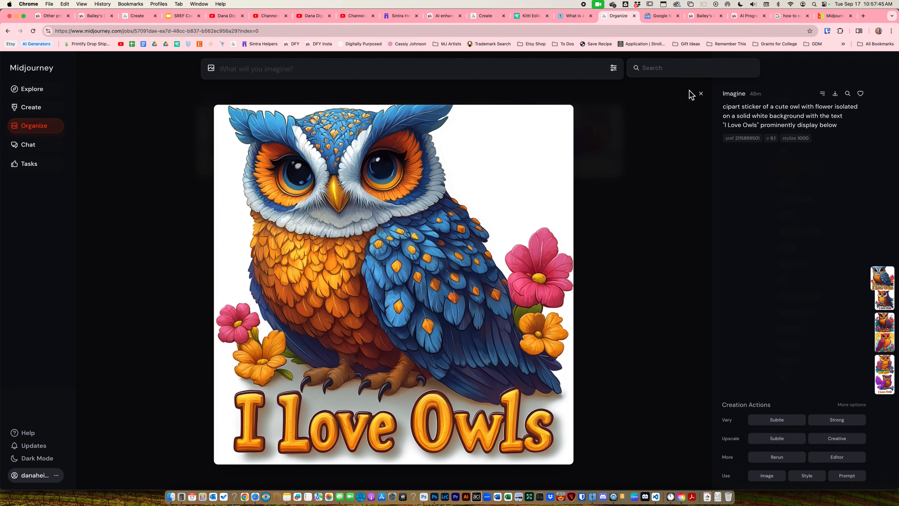
left_click(701, 93)
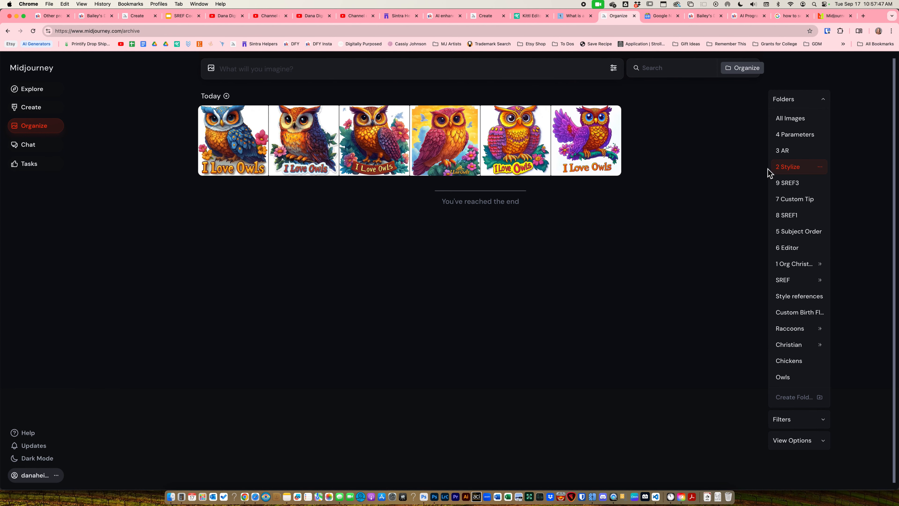
Step: In the 3 AR folder, enter --ar 1:3 in the prompt and check the lying dog image's aspect ratio
left_click(792, 159)
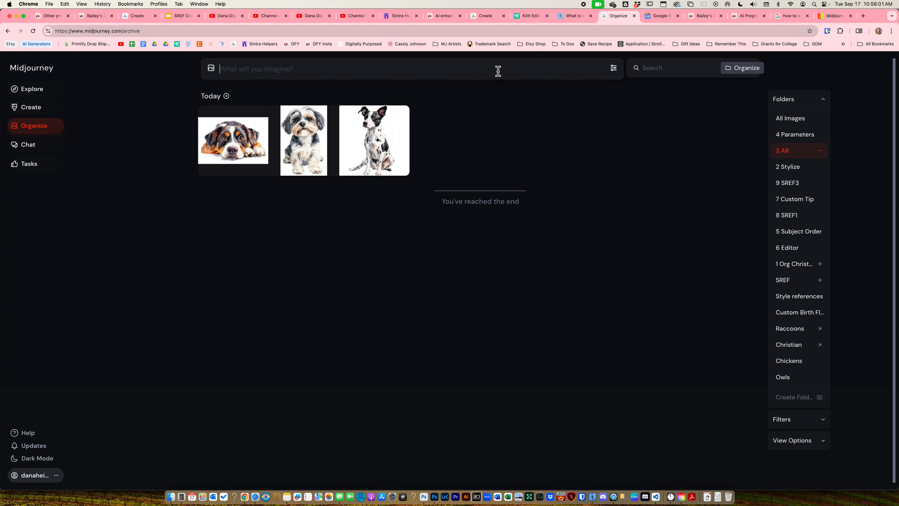
type("--ar 1:3")
left_click(232, 141)
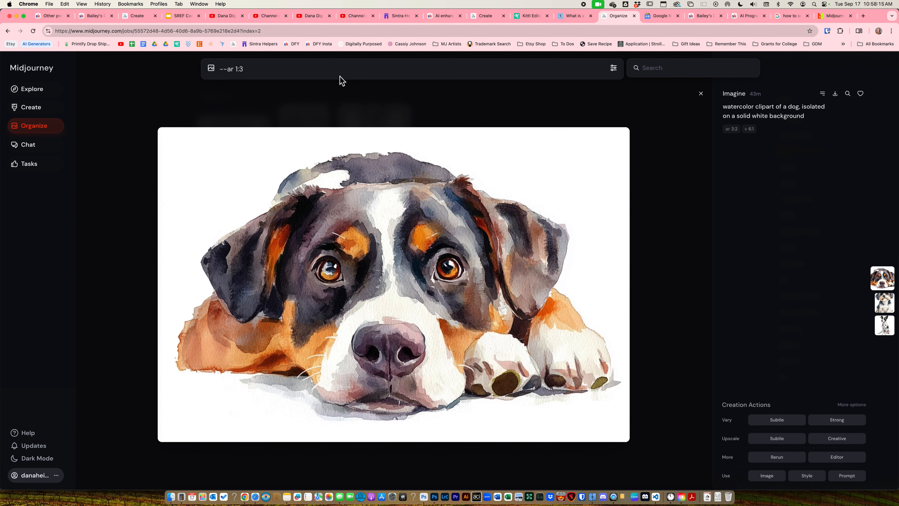
left_click(701, 94)
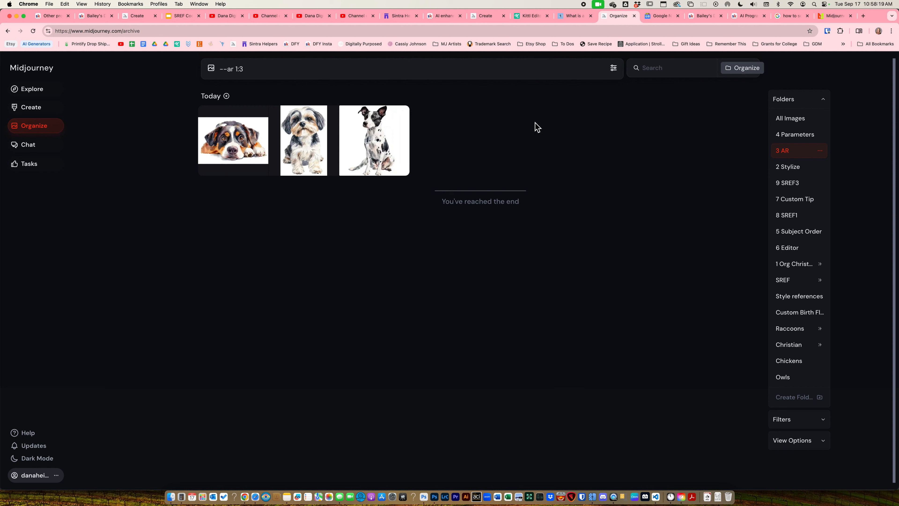
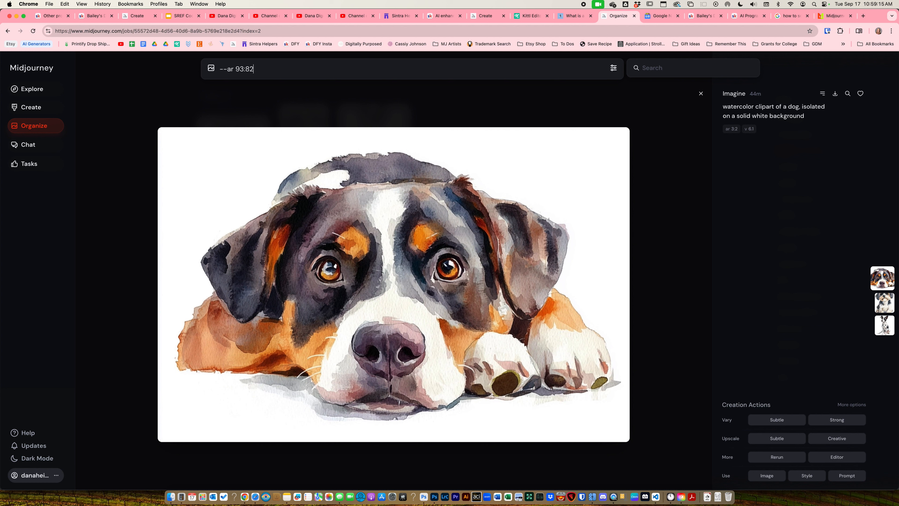
Step: Try the aspect ratio --ar 93:83 in the prompt, clear the prompt, and return to the folder
key("BackSpace")
type("3")
key("shift+Left")
key("shift+Left")
key("BackSpace")
key("BackSpace")
key("BackSpace")
key("BackSpace")
key("BackSpace")
key("BackSpace")
key("BackSpace")
key("BackSpace")
left_click(700, 93)
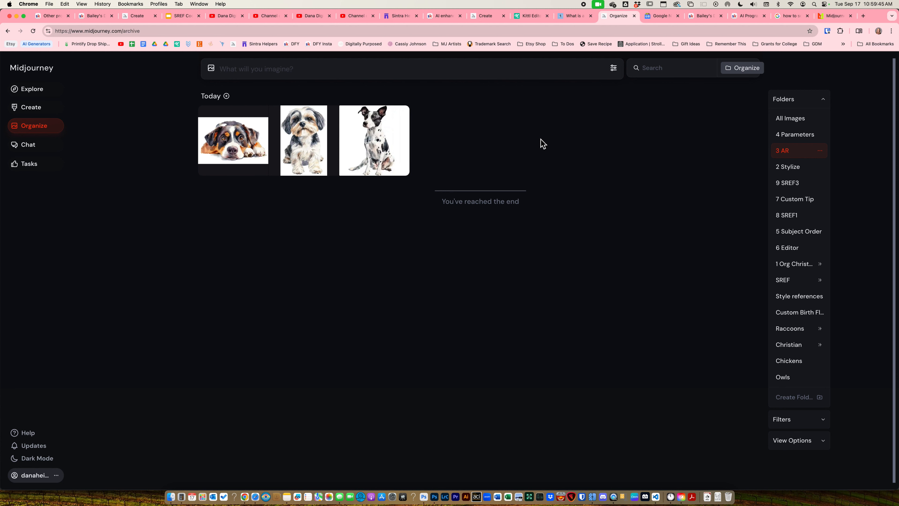
Step: Compare the aspect ratios of the three dog images, starting with the spotted dog, and return to the folder
left_click(380, 141)
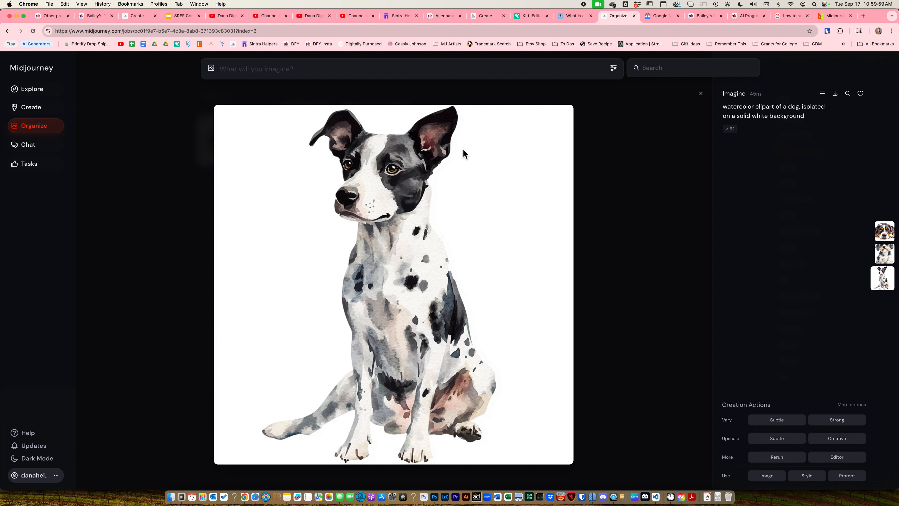
key("Up")
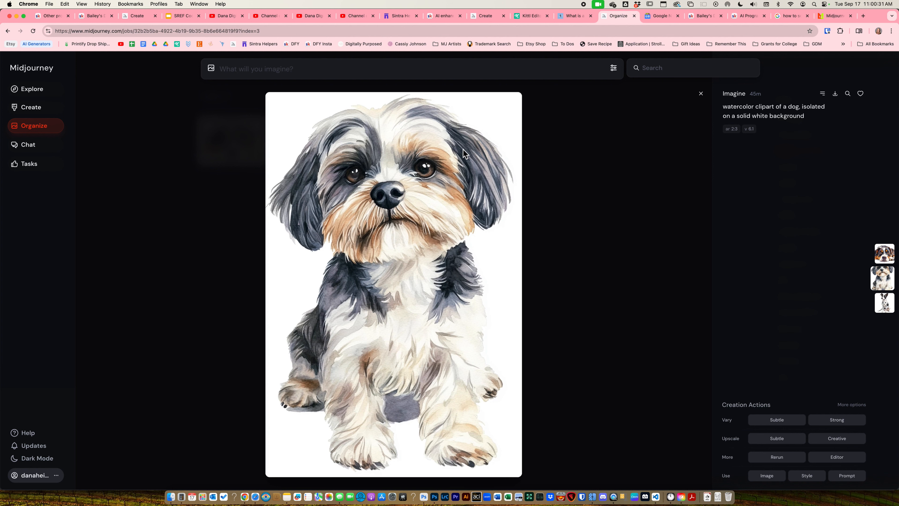
key("Up")
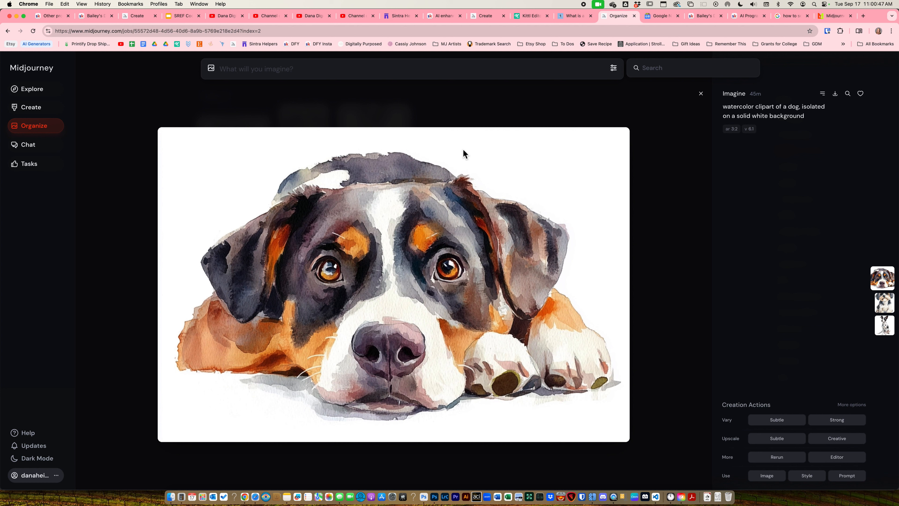
key("Right")
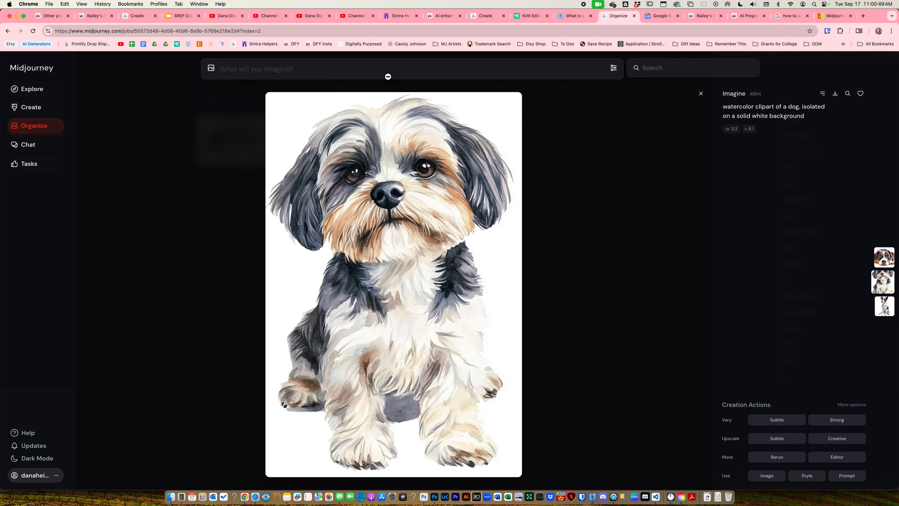
left_click(700, 93)
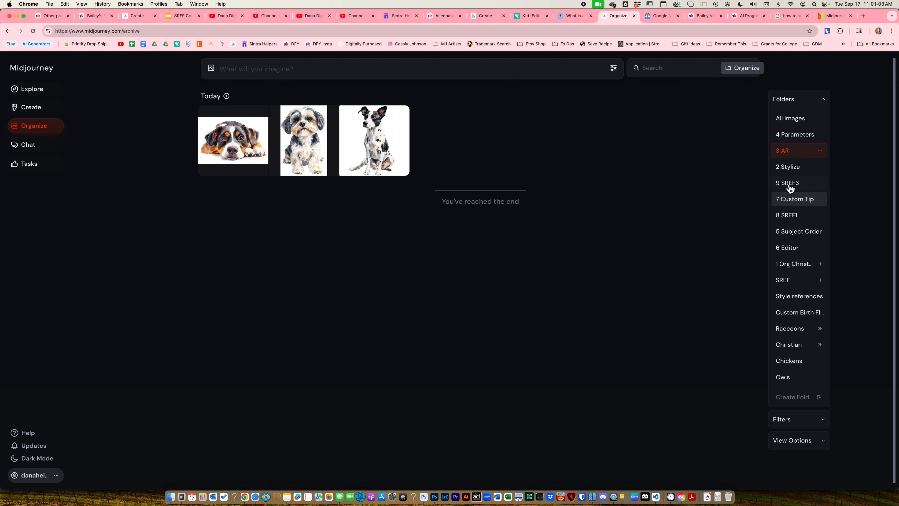
Step: Open the 4 Parameters folder and review the Weirdness and Variety options in the generation settings
left_click(787, 139)
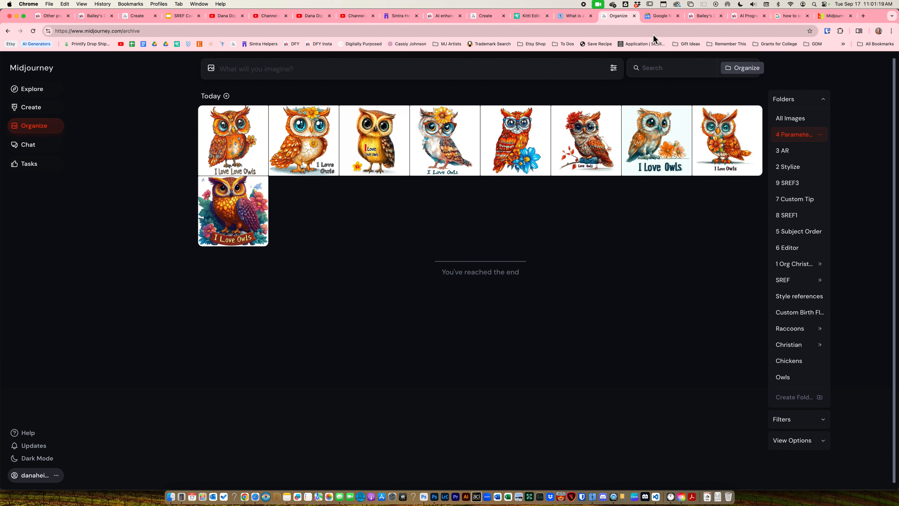
left_click(614, 68)
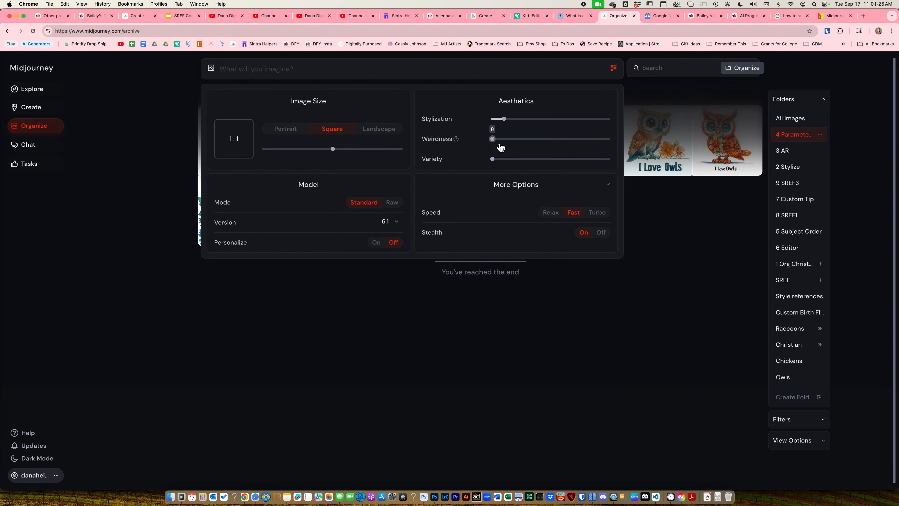
left_click(615, 70)
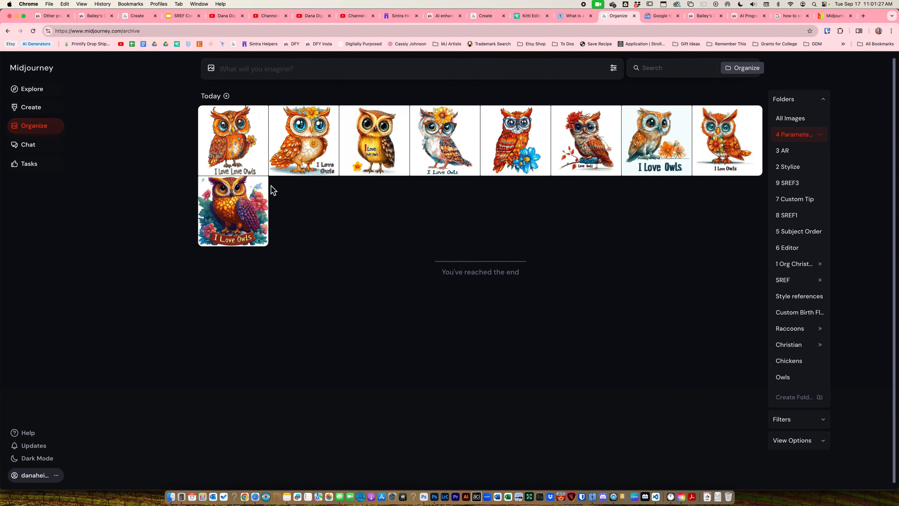
Step: Compare the stylize 500 owl with the weird 3000 owls and the first chaos 100 owl, and return to the folder
left_click(245, 205)
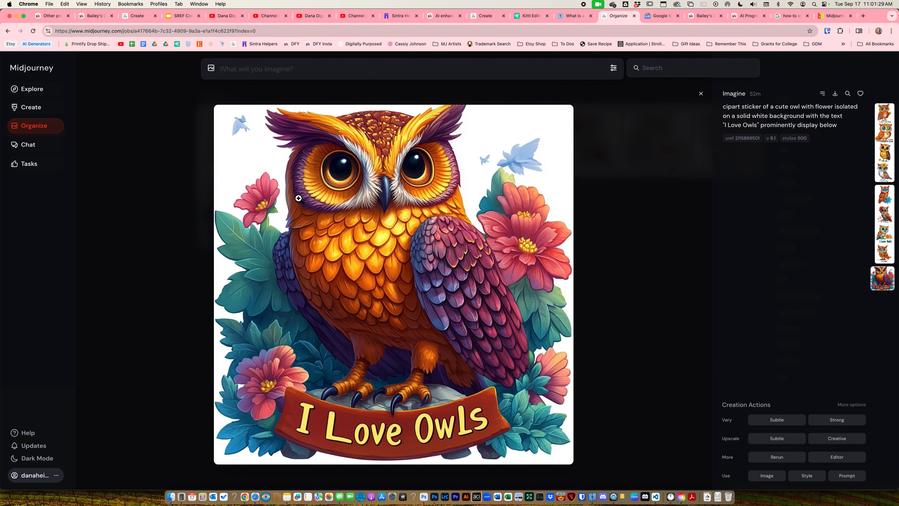
key("Left")
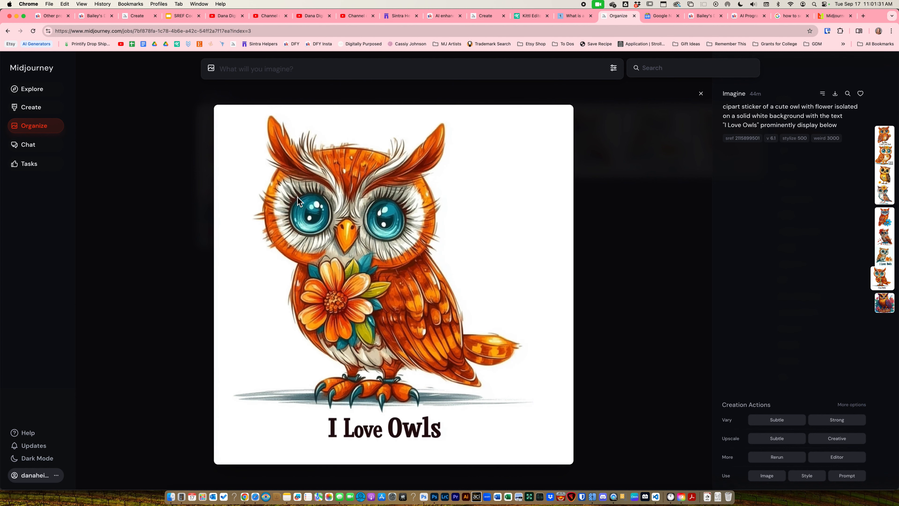
key("Left")
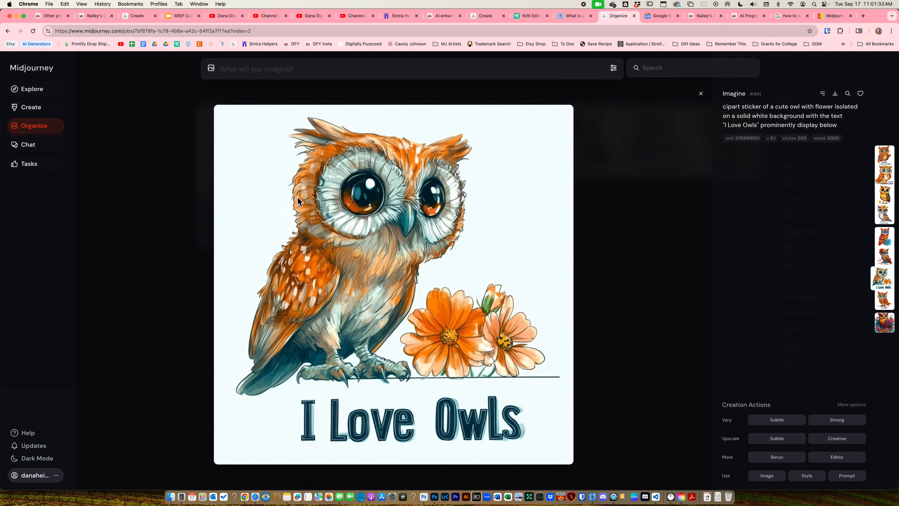
key("Left")
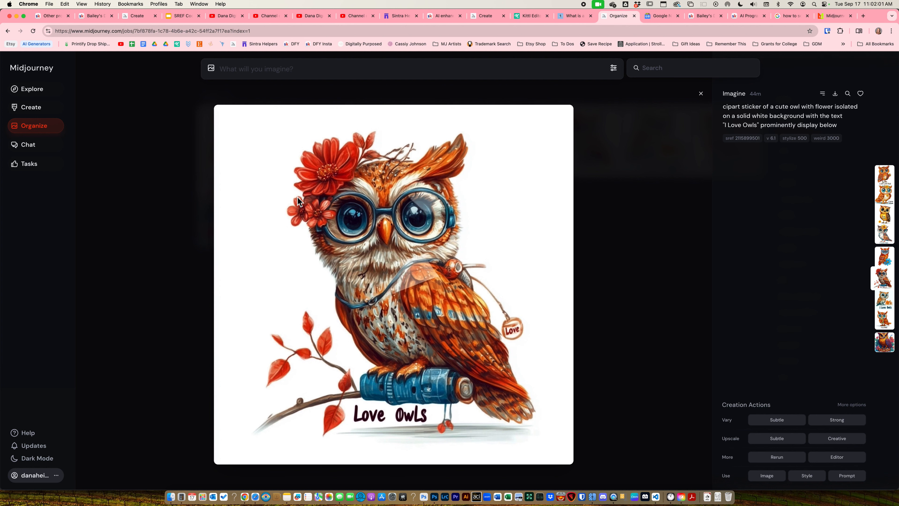
key("Left")
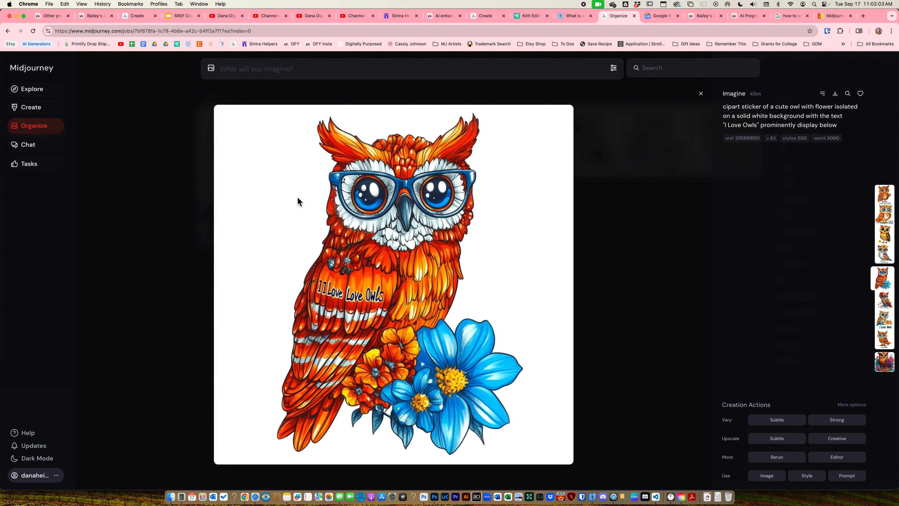
key("Left")
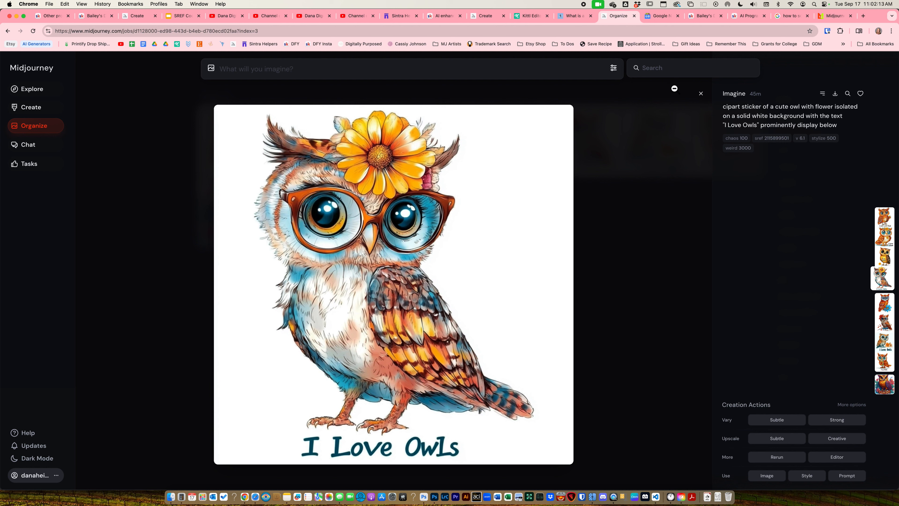
left_click(701, 94)
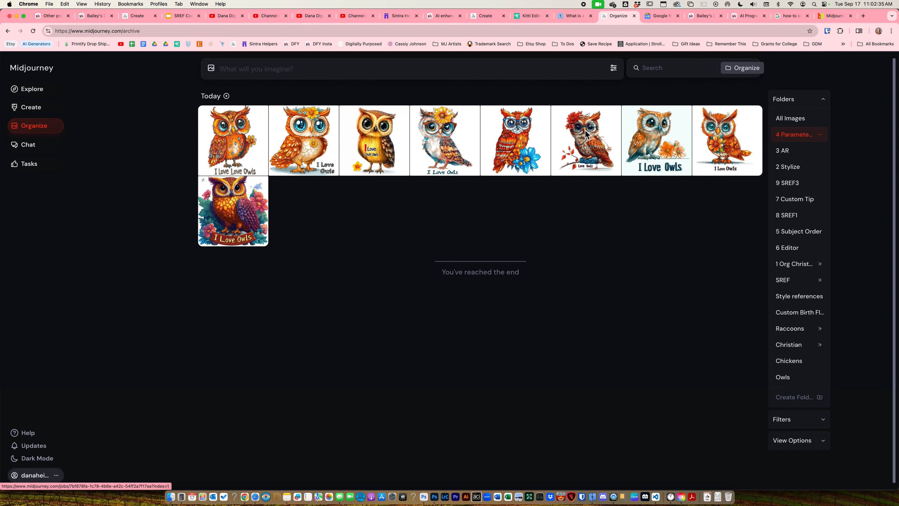
Step: Examine the four owls made with chaos 100 and weird 3000, and recheck the aesthetics sliders in the generation settings
left_click(454, 139)
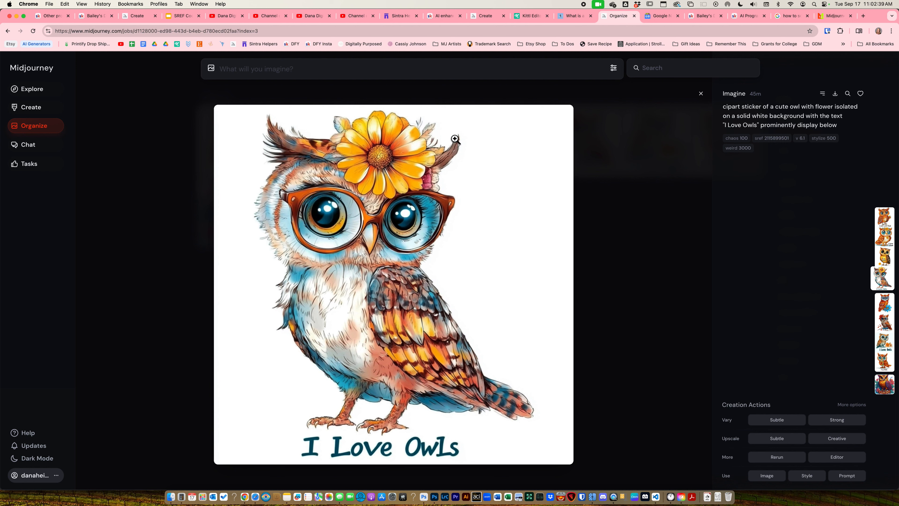
key("Left")
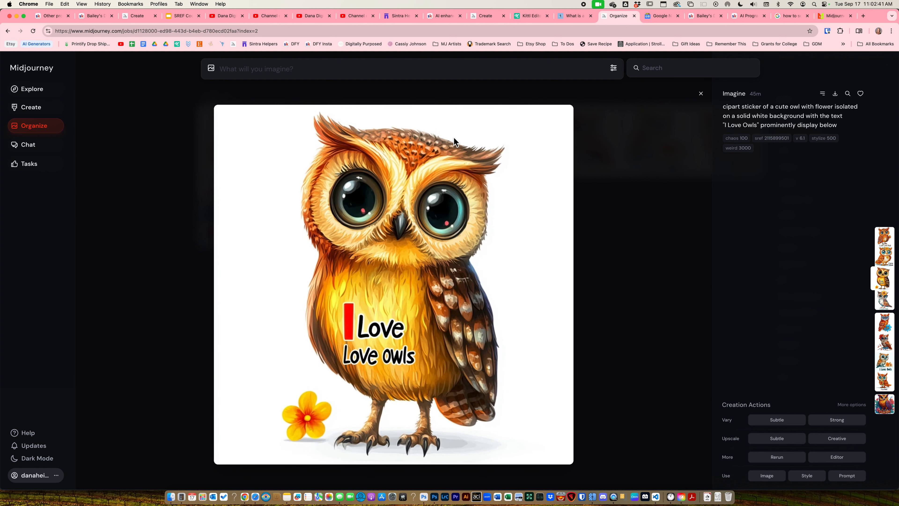
key("Left")
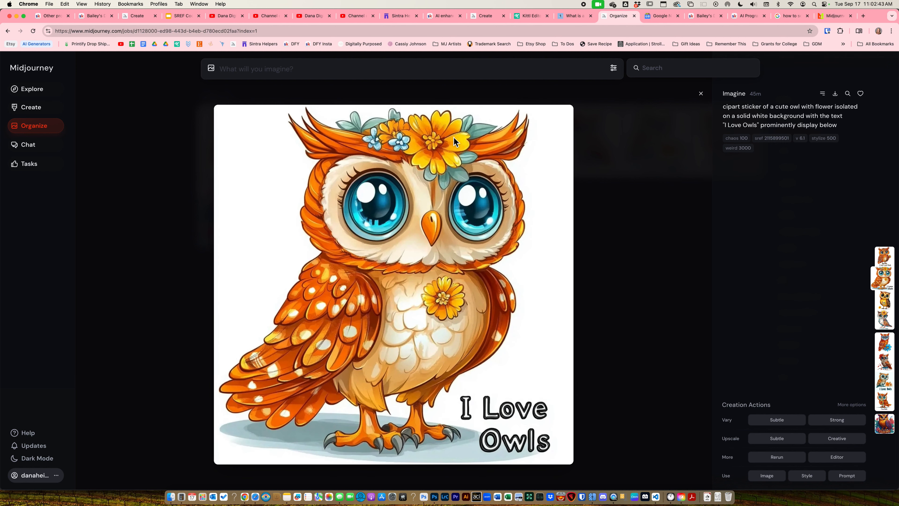
key("Left")
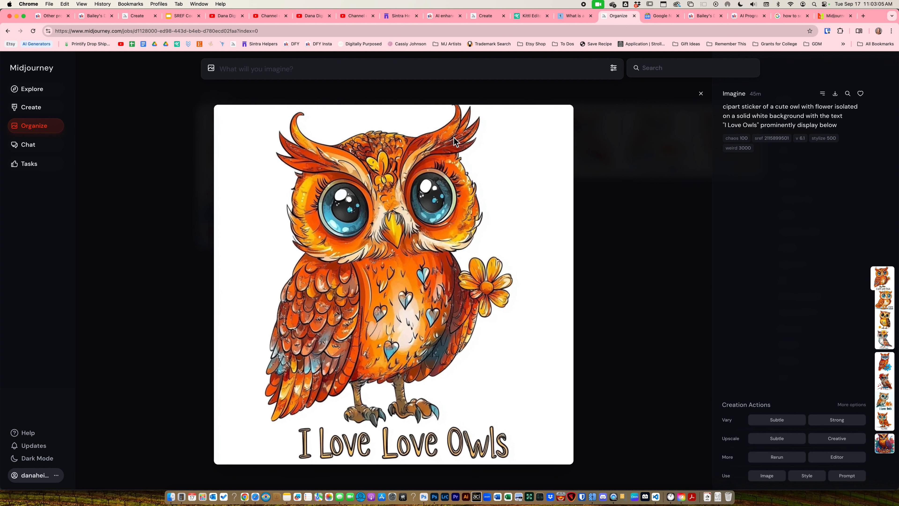
left_click(701, 94)
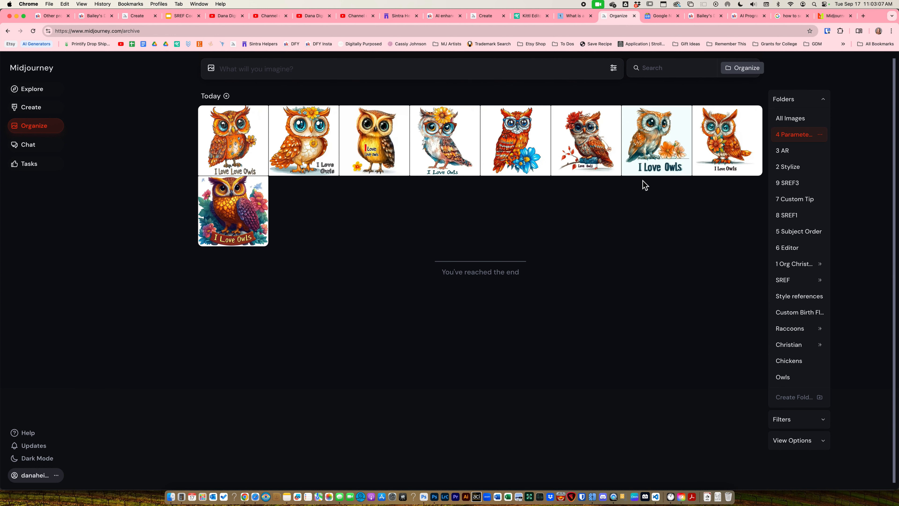
left_click(615, 73)
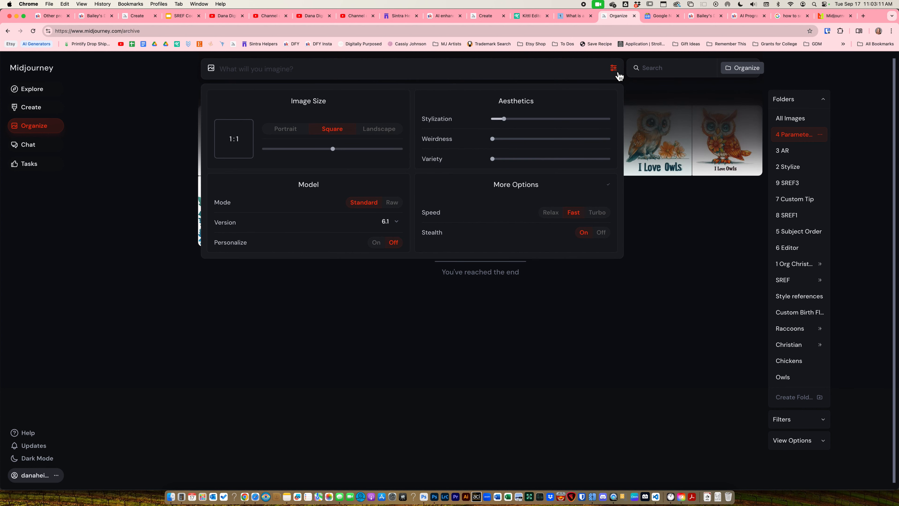
left_click(619, 75)
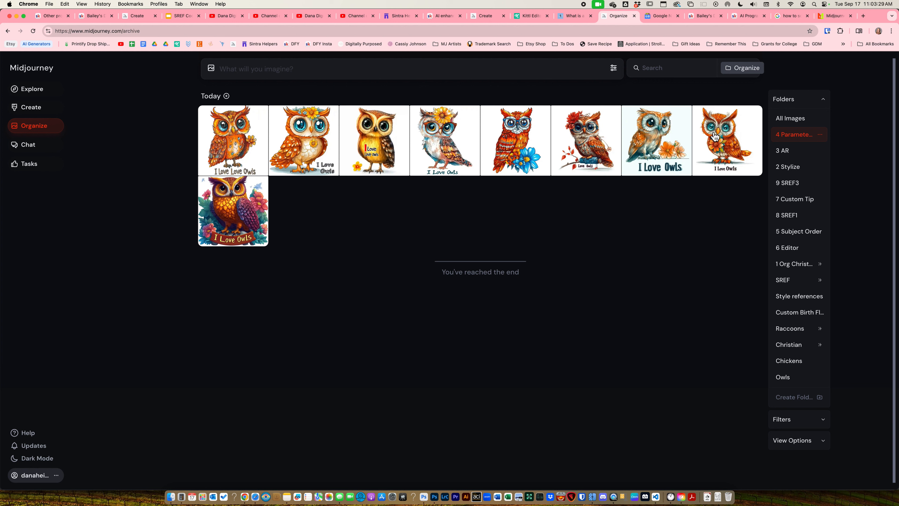
Step: Open the 5 Subject Order folder and examine the prompt of the 10 Sep 2024 chicken image with the bright sun
left_click(800, 234)
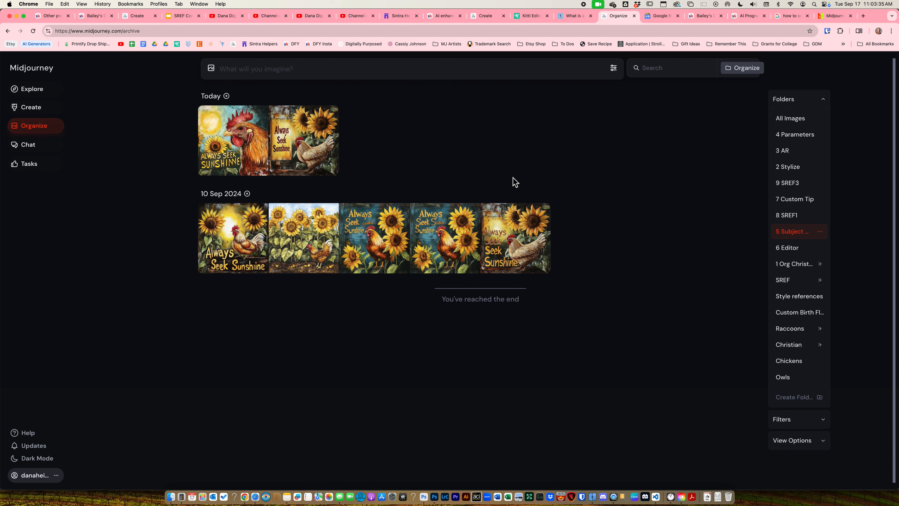
left_click(247, 249)
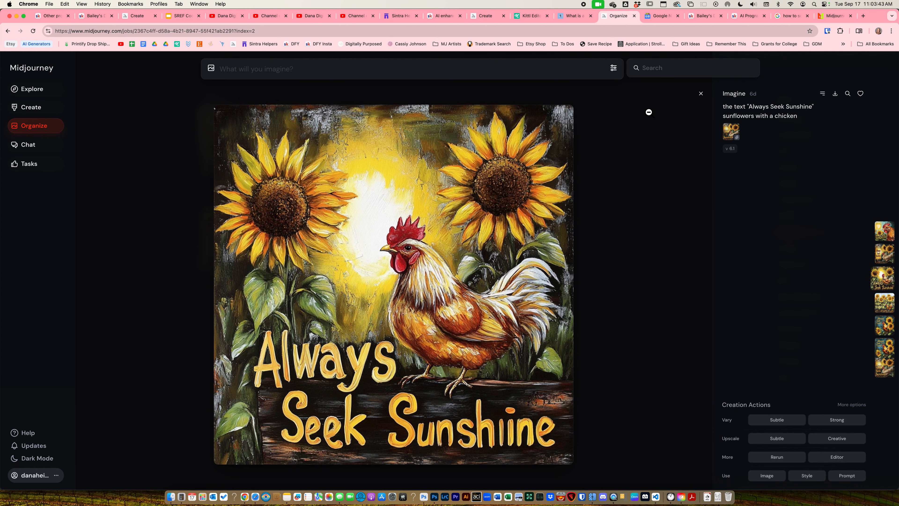
left_click(700, 93)
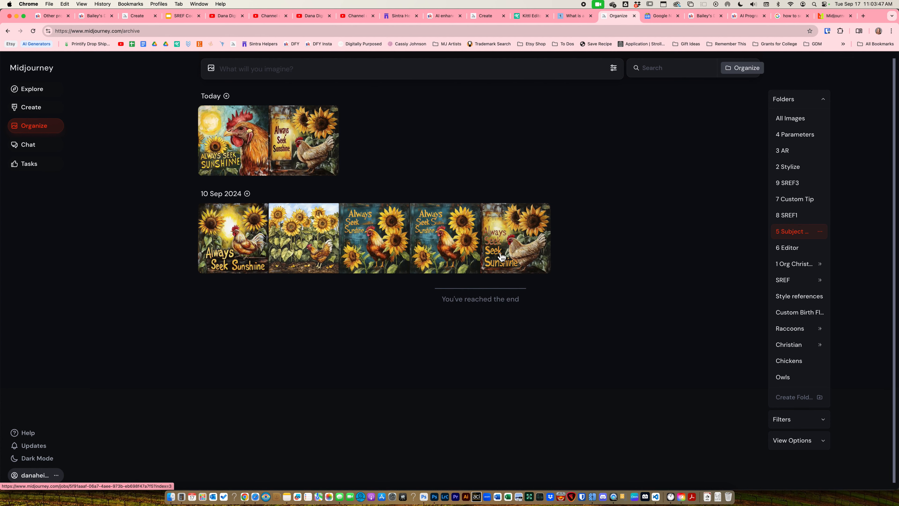
Step: Compare the images prompted "sunflowers with a chicken" and "a chicken with sunflowers", and reopen the one with the repeated word "Seek"
left_click(515, 246)
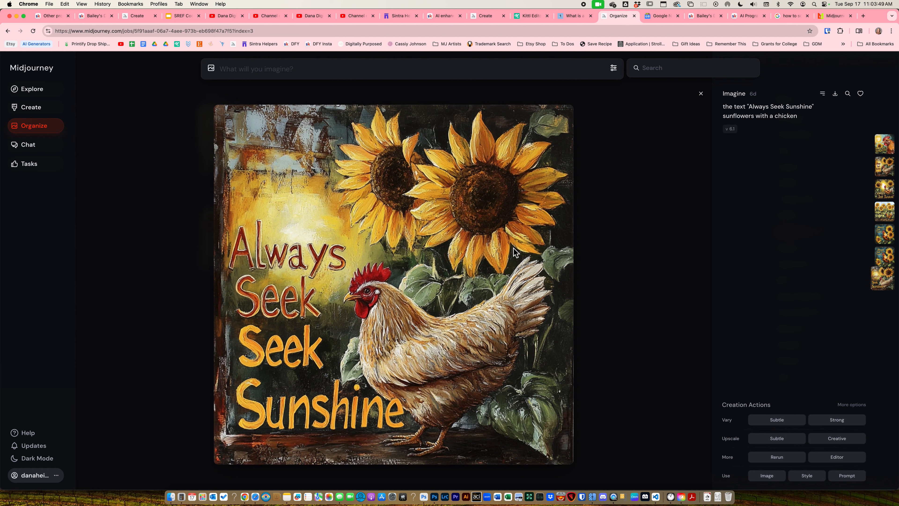
scroll(514, 248, "down", 5)
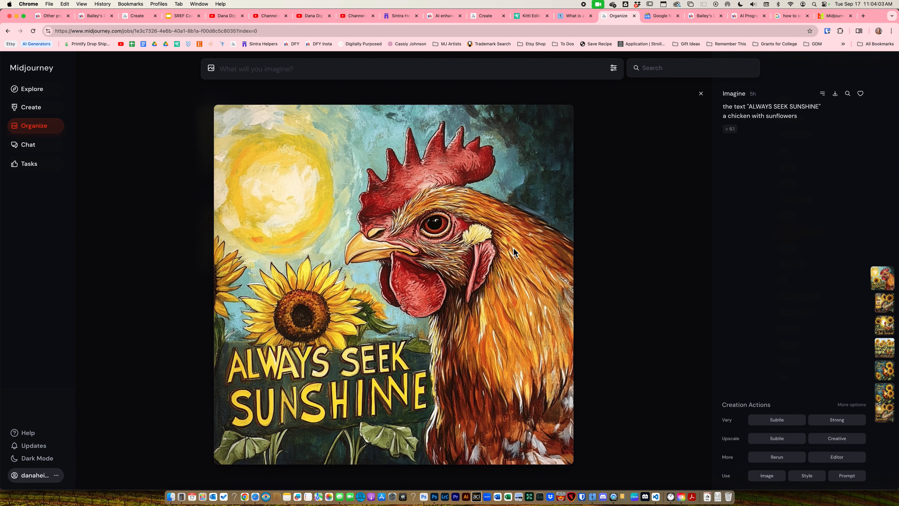
key("Down")
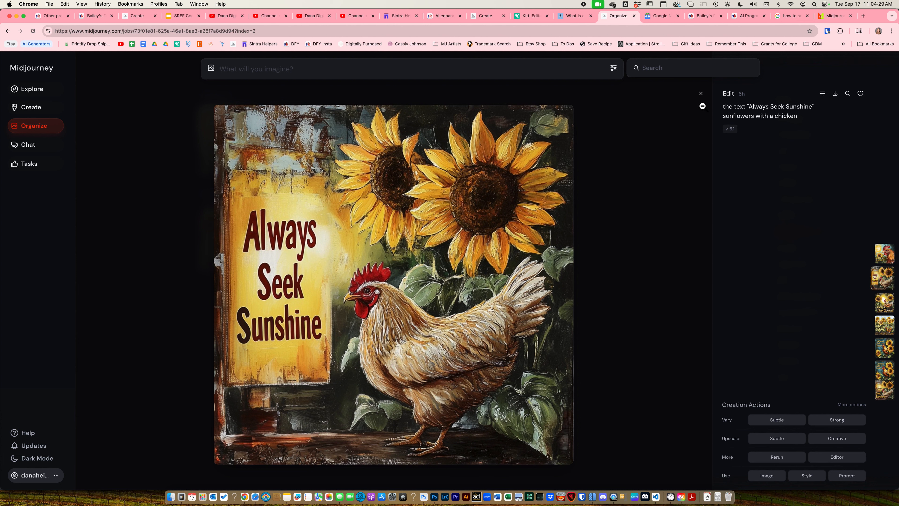
left_click(701, 93)
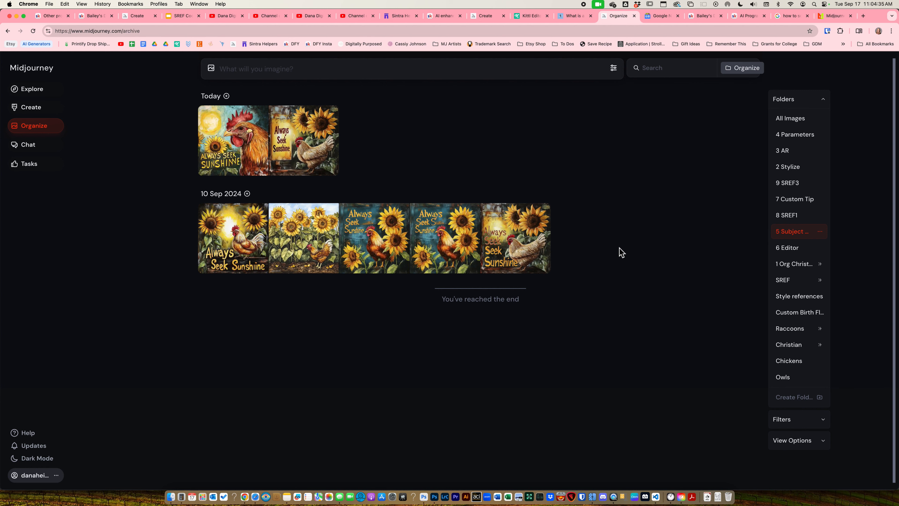
left_click(525, 252)
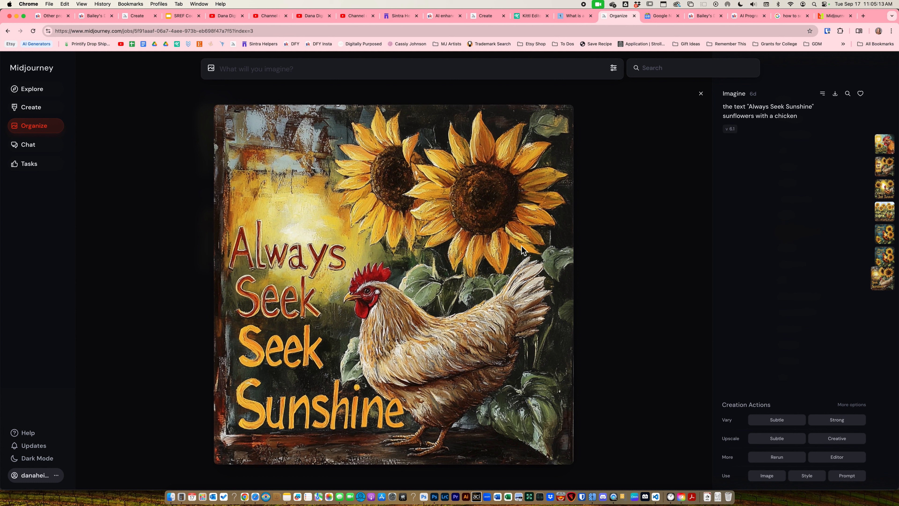
Step: Compare the "sunflowers with a chicken" images with the long-prompt watercolor and the bright-sun image, and return to the 5 Subject Order folder
key("Left")
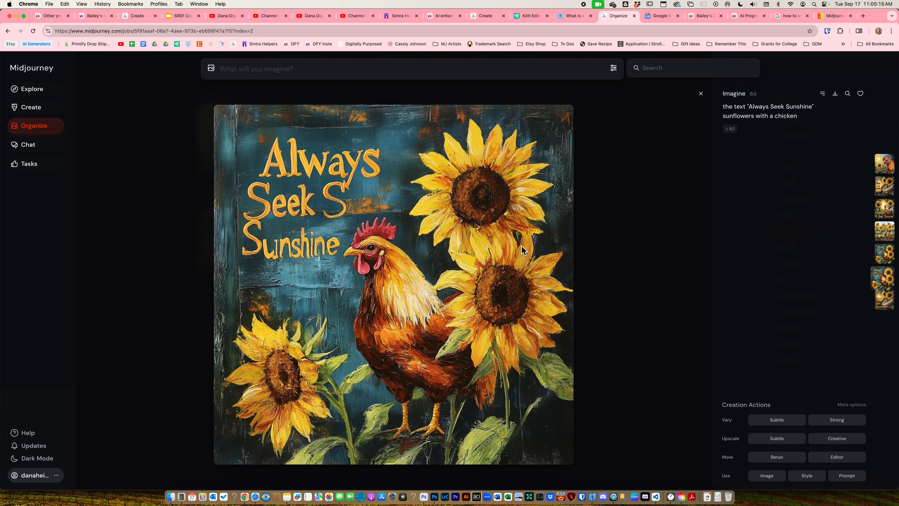
key("Left")
key("Right")
key("Right")
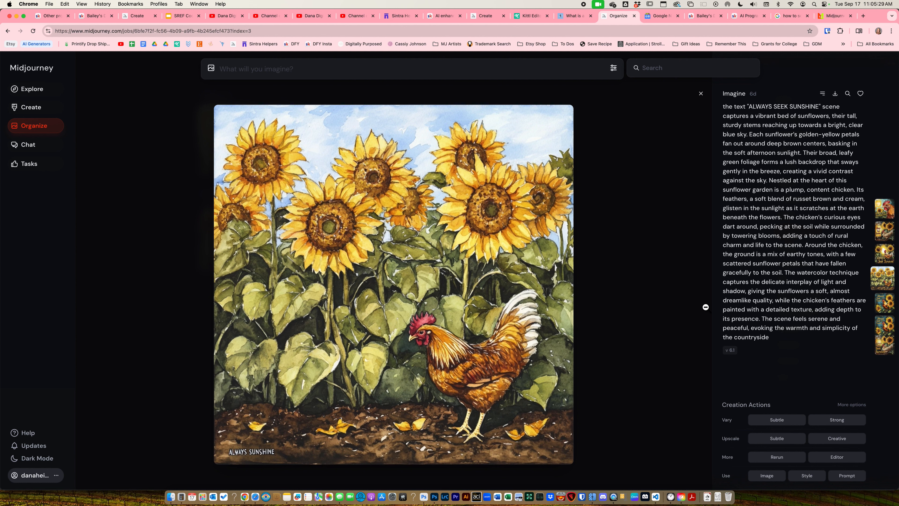
key("Right")
key("Right")
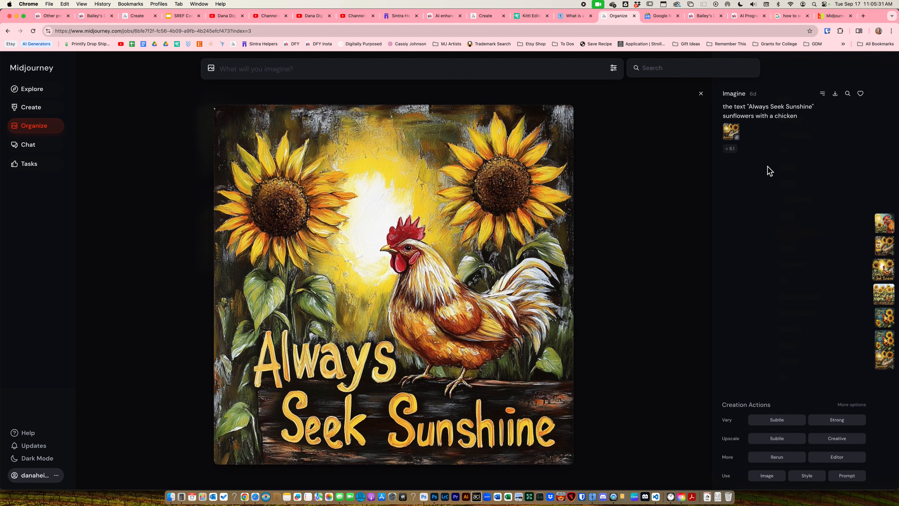
key("Right")
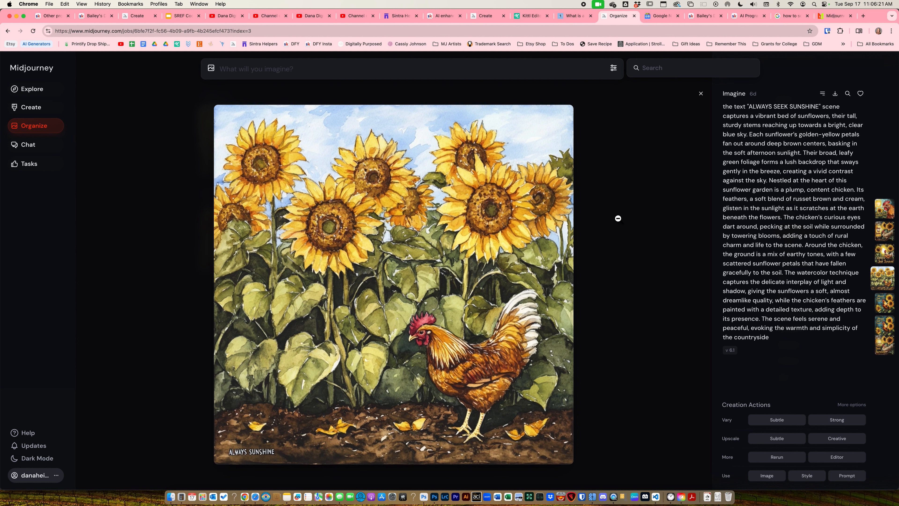
left_click(701, 94)
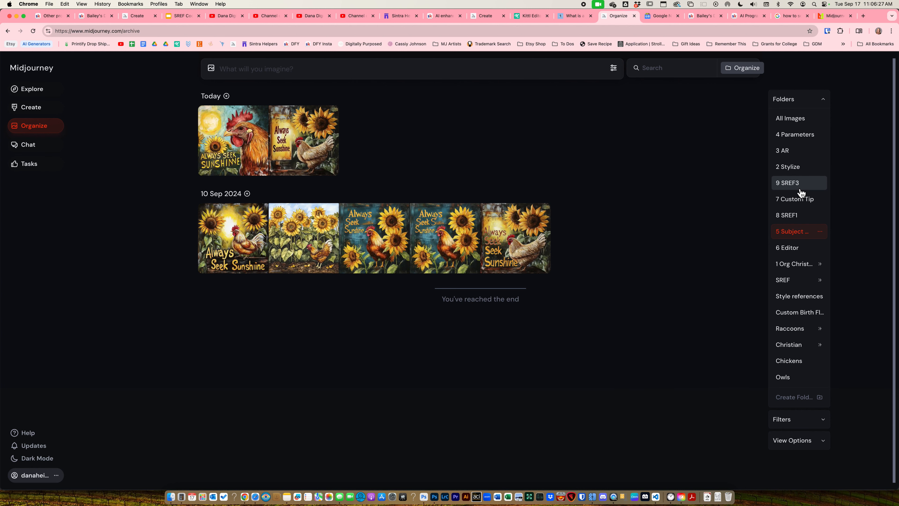
Step: Open the 6 Editor folder and load its 10 Sep 2024 chicken image with the repeated "Seek" into the Editor
left_click(790, 247)
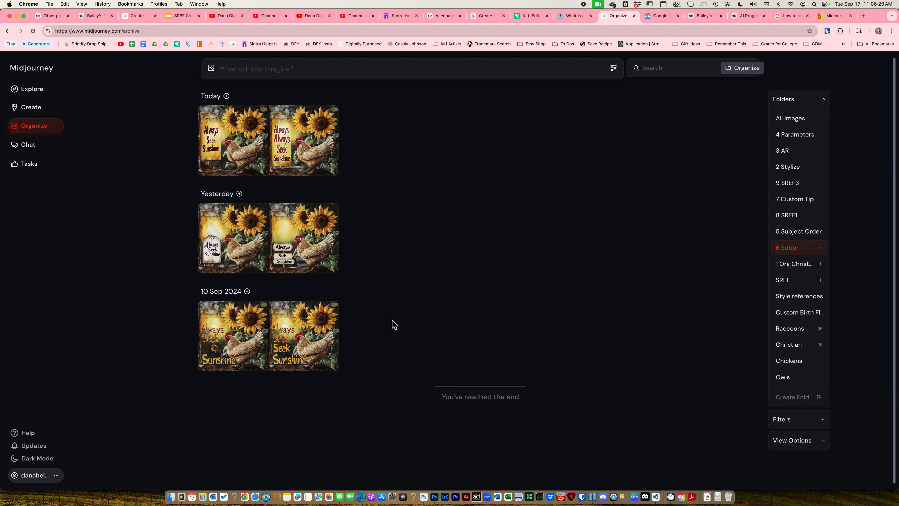
left_click(331, 330)
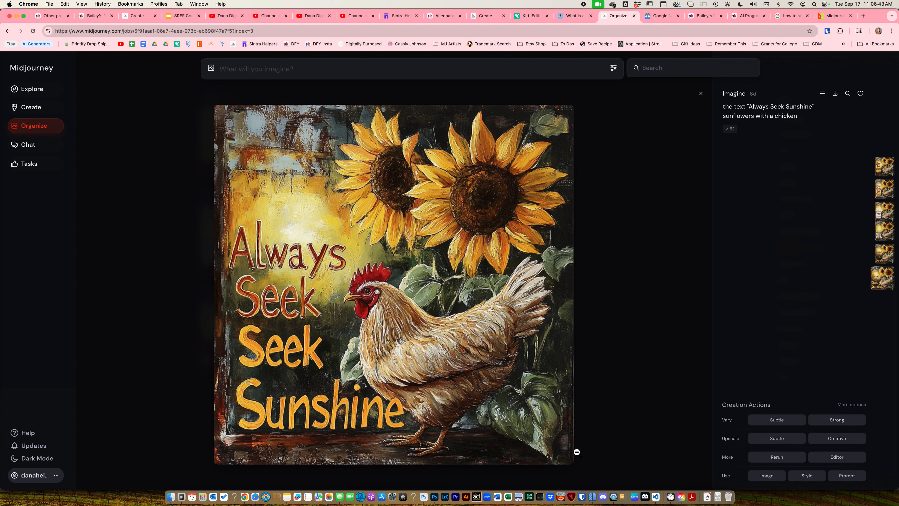
left_click(834, 459)
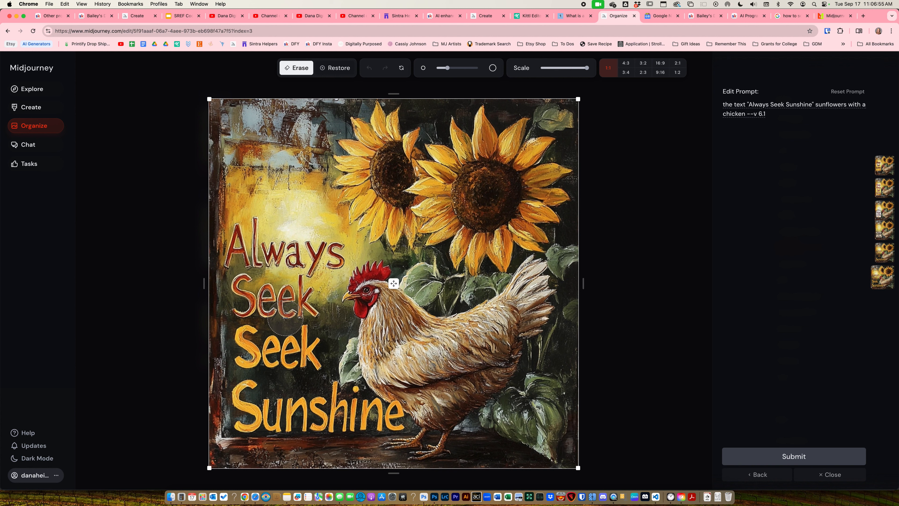
Step: Erase the second "Seek" and restore the accidentally erased end of the word above it
mouse_move(306, 321)
left_mouse_down()
mouse_move(302, 346)
mouse_move(307, 323)
mouse_move(309, 370)
mouse_move(236, 339)
mouse_move(262, 338)
mouse_move(249, 360)
mouse_move(275, 360)
left_mouse_up()
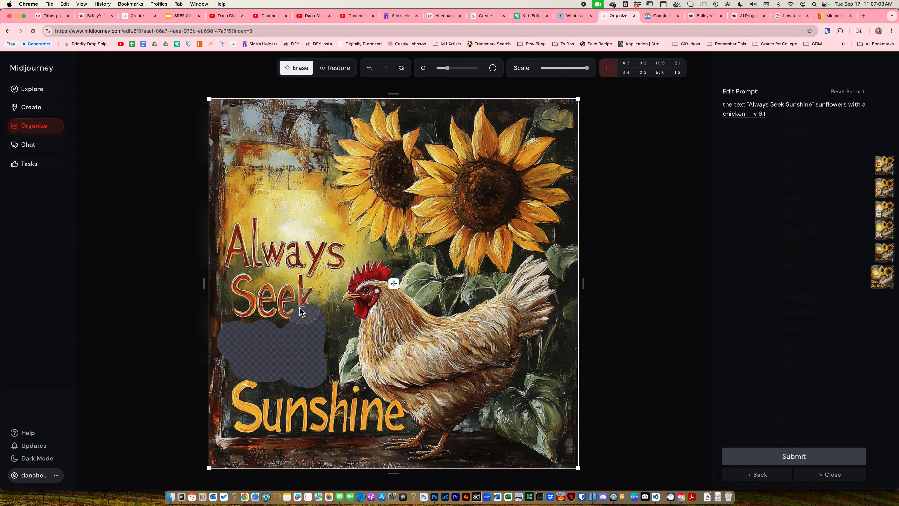
left_click(337, 68)
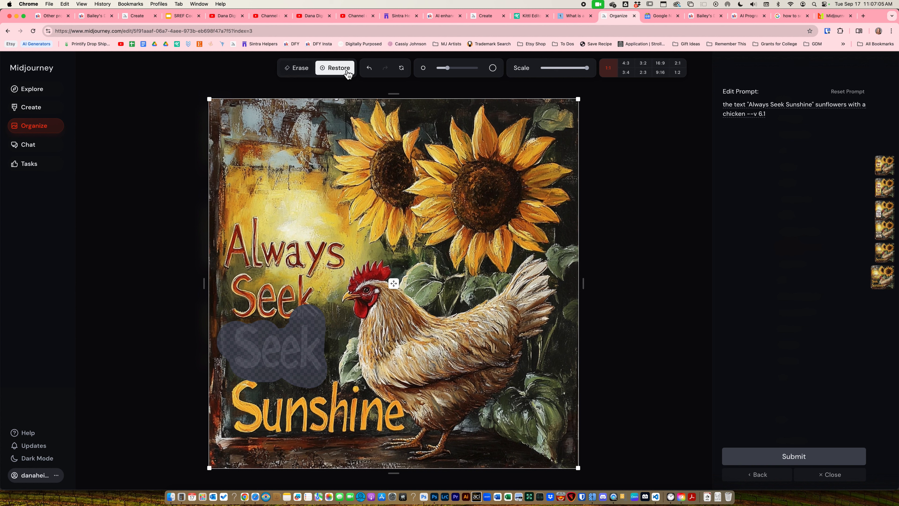
mouse_move(321, 290)
left_mouse_down()
mouse_move(305, 310)
mouse_move(300, 303)
left_mouse_up()
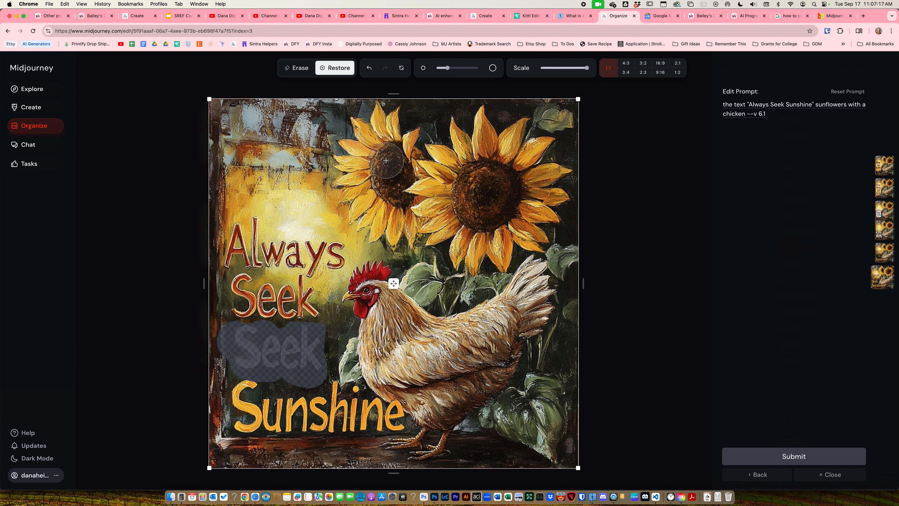
Step: Try different brush sizes over the image, ending at size 88
scroll(358, 219, "up", 3)
scroll(358, 220, "down", 2)
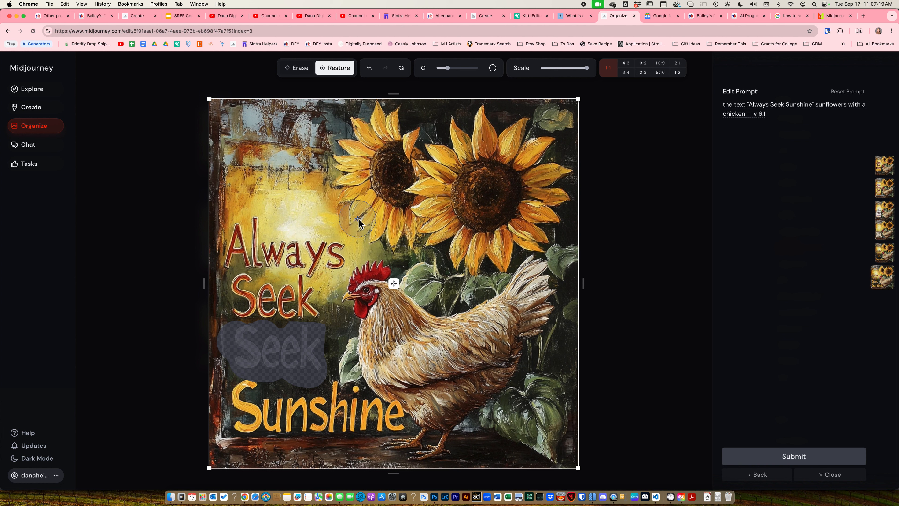
scroll(358, 222, "down", 2)
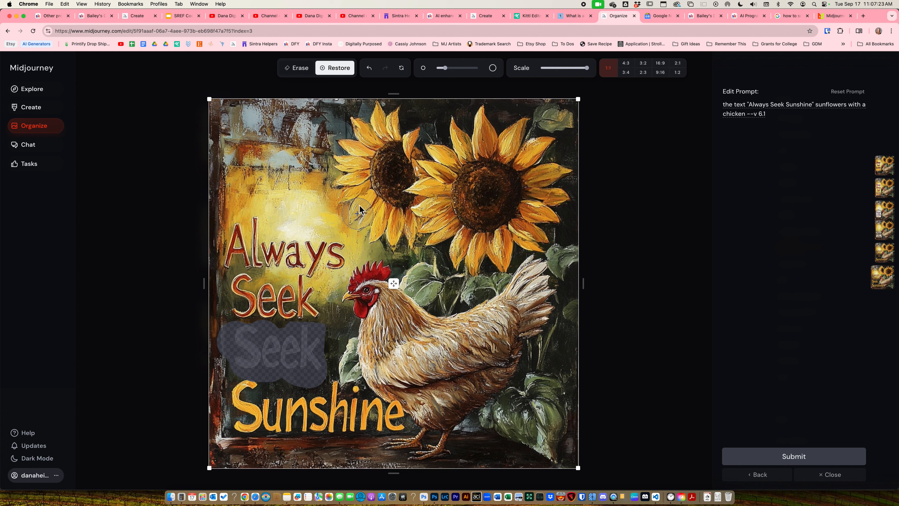
mouse_move(449, 74)
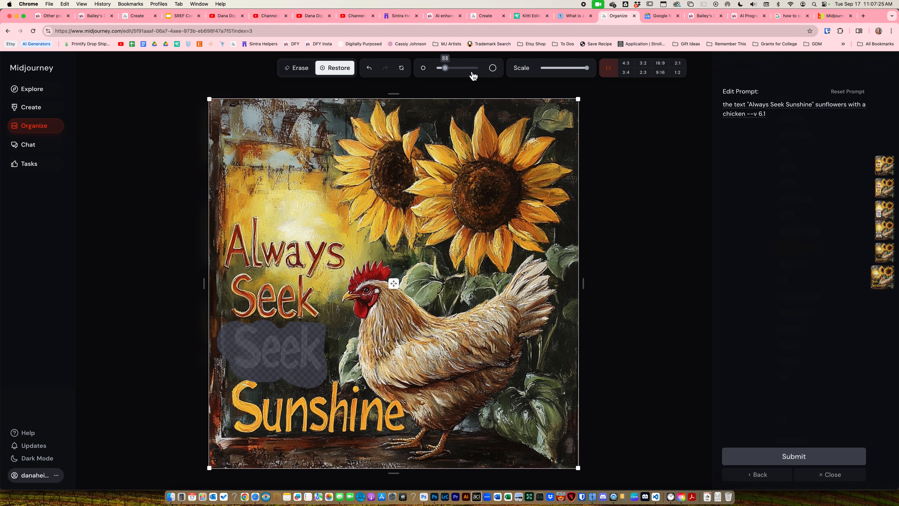
Step: Try the image scale controls, and shift the image slightly sideways on the canvas and back to its original place
mouse_move(582, 73)
mouse_move(589, 72)
left_mouse_down()
mouse_move(542, 72)
mouse_move(595, 72)
left_mouse_up()
mouse_move(582, 105)
left_mouse_down()
mouse_move(557, 125)
mouse_move(591, 101)
left_mouse_up()
mouse_move(582, 100)
left_mouse_down()
mouse_move(562, 122)
mouse_move(590, 99)
left_mouse_up()
left_click_drag(394, 286, 389, 287)
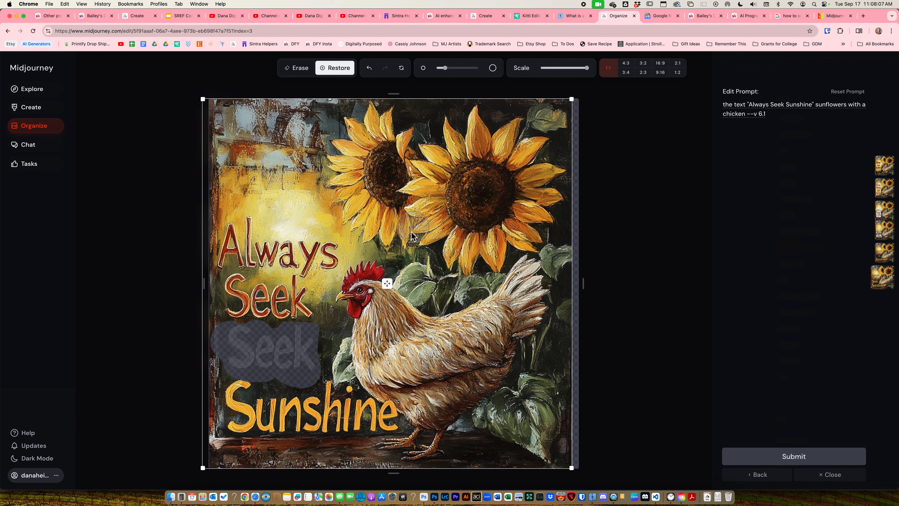
left_click_drag(390, 285, 397, 287)
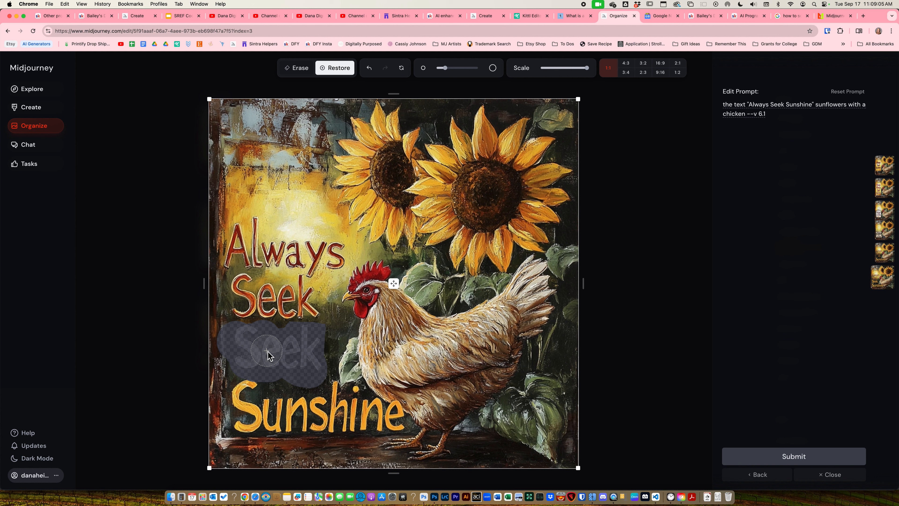
Step: Enlarge the brush, restore part of the second "Seek", and erase the whole lettering area beside the chicken
scroll(268, 350, "up", 5)
scroll(267, 350, "up", 3)
left_click_drag(295, 338, 297, 302)
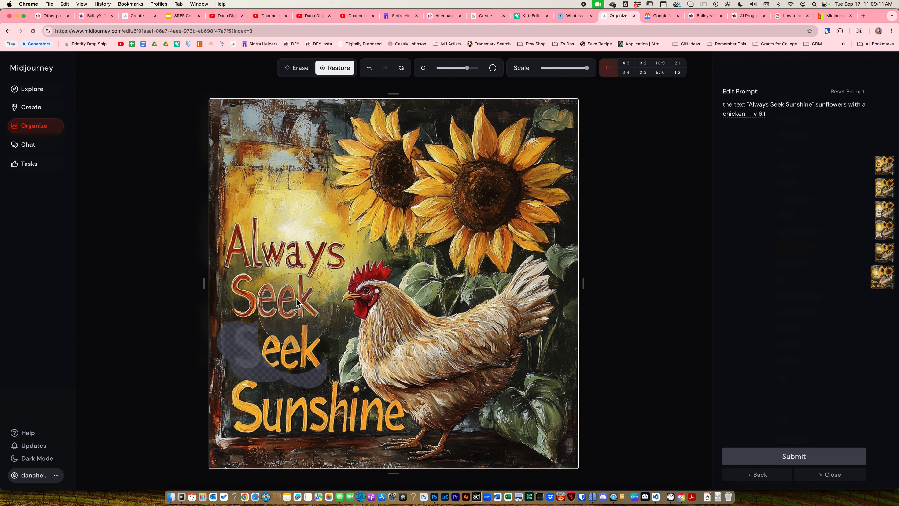
left_click(297, 68)
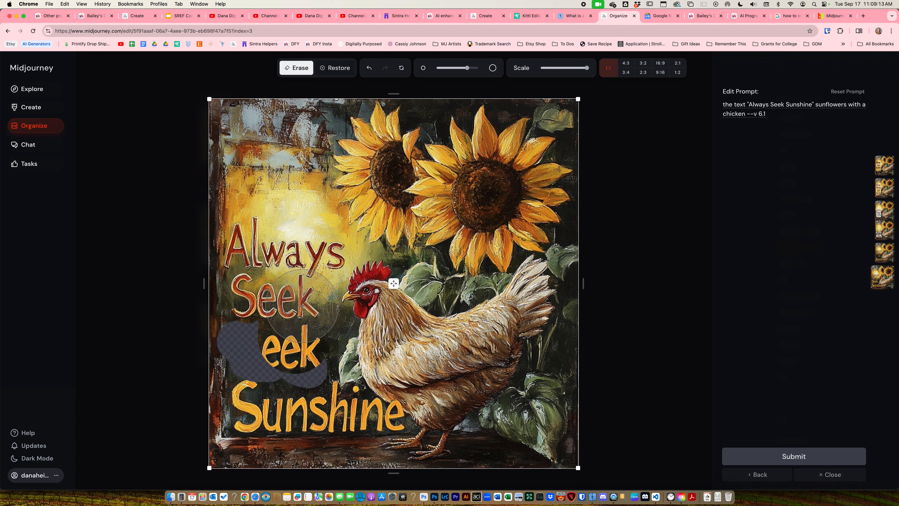
mouse_move(301, 306)
left_mouse_down()
mouse_move(311, 251)
mouse_move(260, 244)
mouse_move(257, 305)
mouse_move(281, 341)
mouse_move(305, 345)
mouse_move(307, 335)
mouse_move(326, 396)
mouse_move(369, 418)
mouse_move(282, 422)
mouse_move(258, 413)
mouse_move(255, 381)
mouse_move(252, 418)
mouse_move(243, 289)
mouse_move(269, 285)
mouse_move(314, 240)
mouse_move(309, 201)
mouse_move(275, 147)
mouse_move(257, 149)
mouse_move(245, 229)
mouse_move(290, 159)
mouse_move(320, 177)
mouse_move(329, 237)
mouse_move(308, 180)
mouse_move(288, 160)
left_mouse_up()
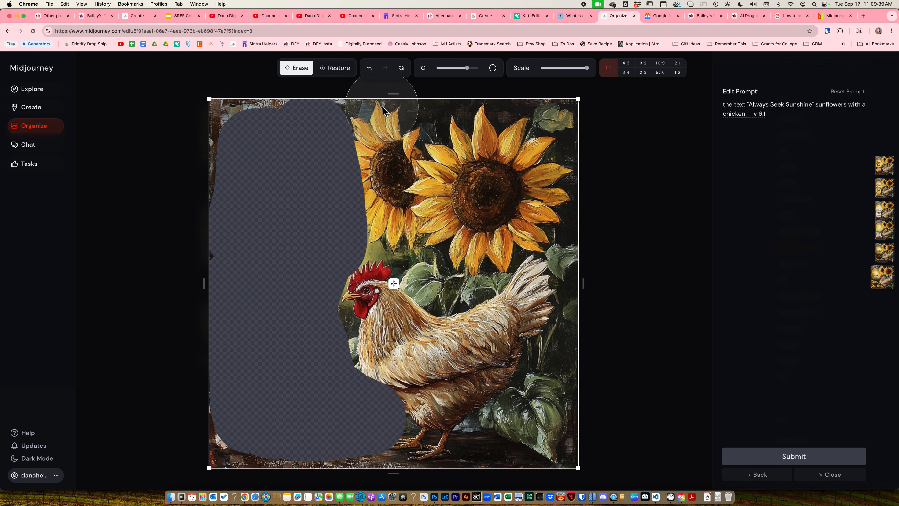
Step: Try to resize the image from its upper edge and corner, and close the Editor without submitting
mouse_move(392, 98)
left_mouse_down()
mouse_move(396, 82)
mouse_move(400, 95)
left_mouse_up()
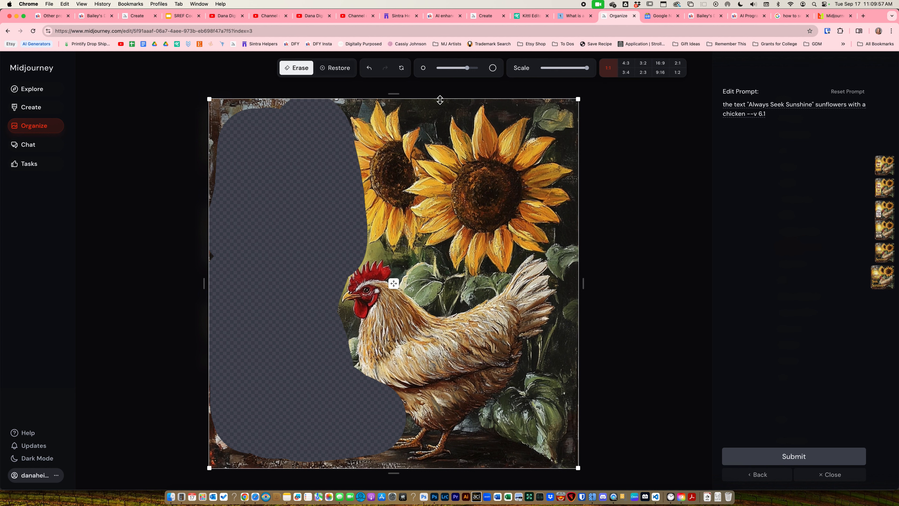
mouse_move(396, 97)
left_mouse_down()
mouse_move(397, 82)
mouse_move(397, 96)
left_mouse_up()
mouse_move(578, 99)
left_mouse_down()
mouse_move(561, 117)
mouse_move(584, 100)
left_mouse_up()
left_click(821, 478)
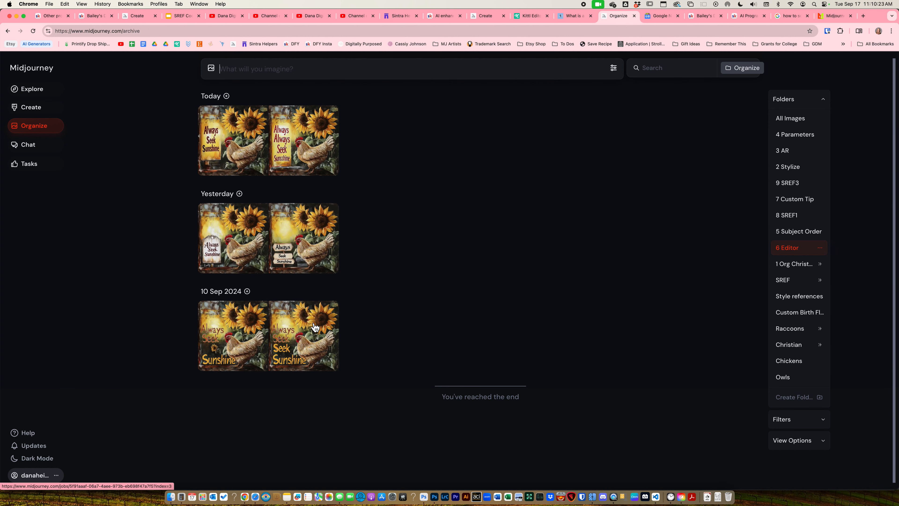
Step: Examine the edited chicken images in the 6 Editor folder, from the one with the small sunflower to the newest version
left_click(227, 334)
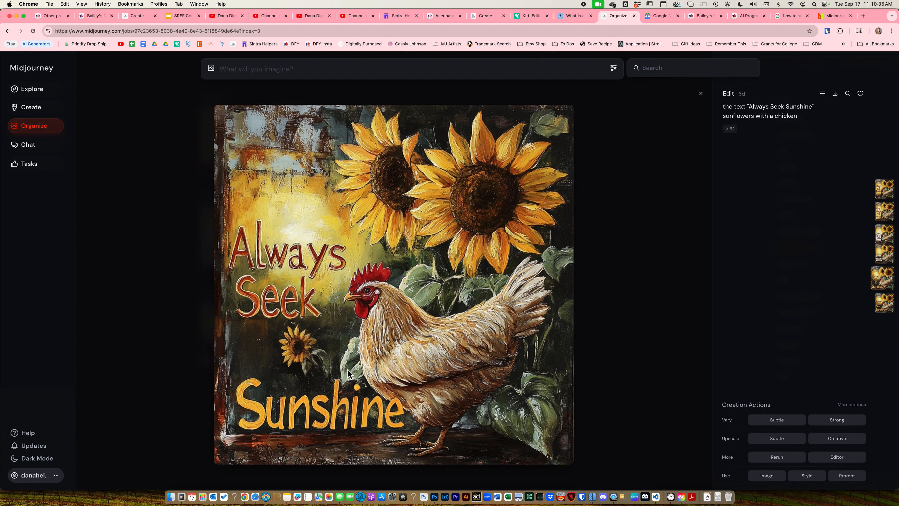
key("Left")
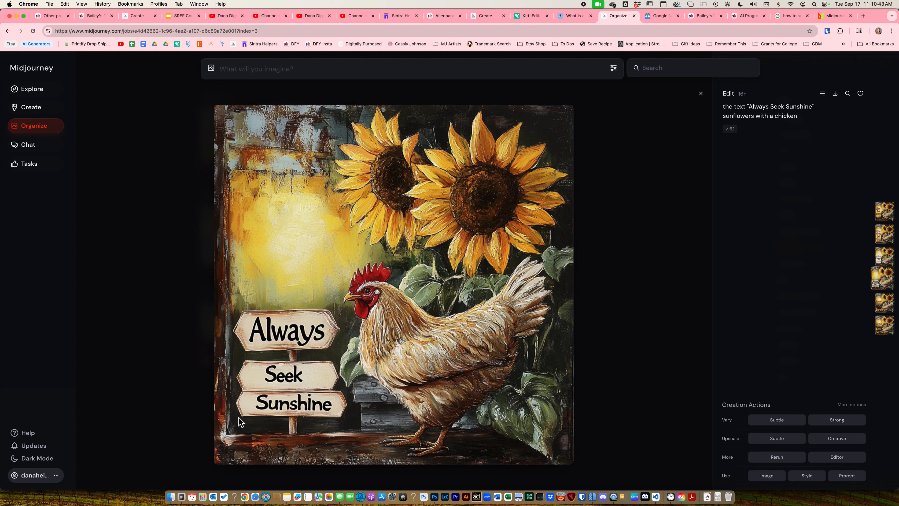
key("Up")
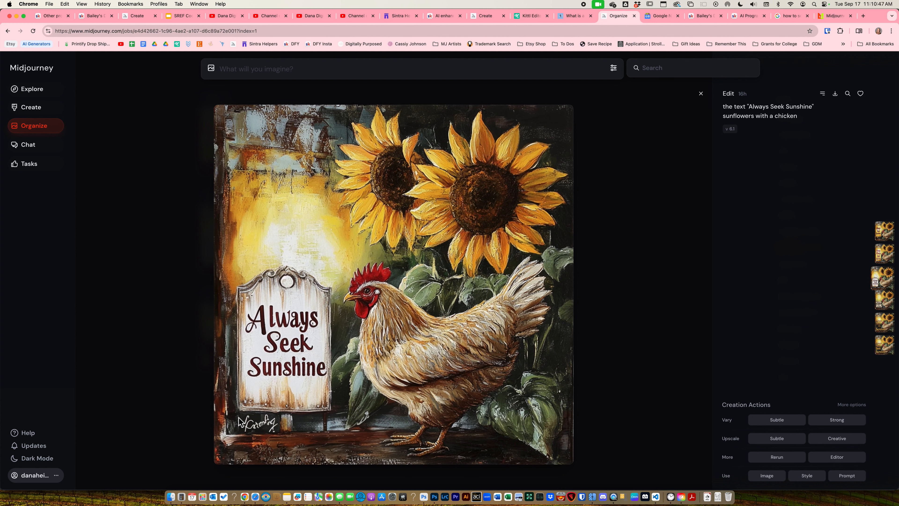
key("Up")
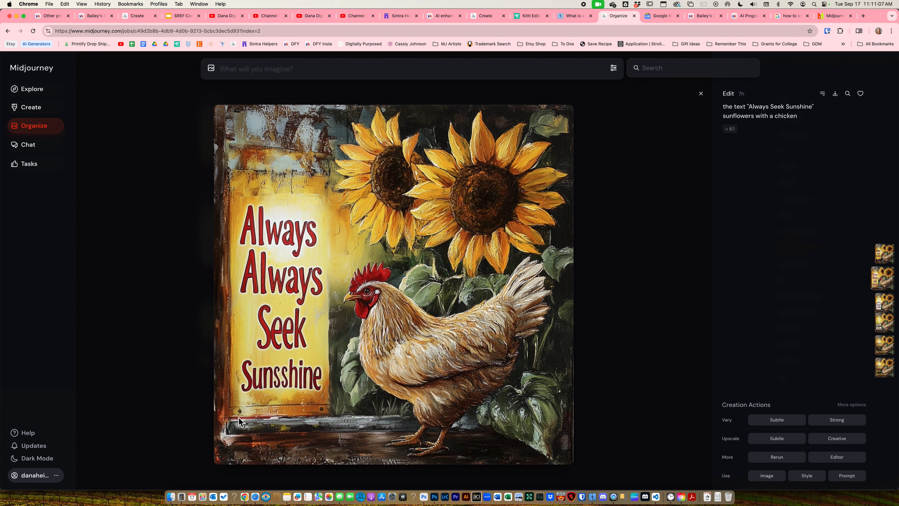
key("Up")
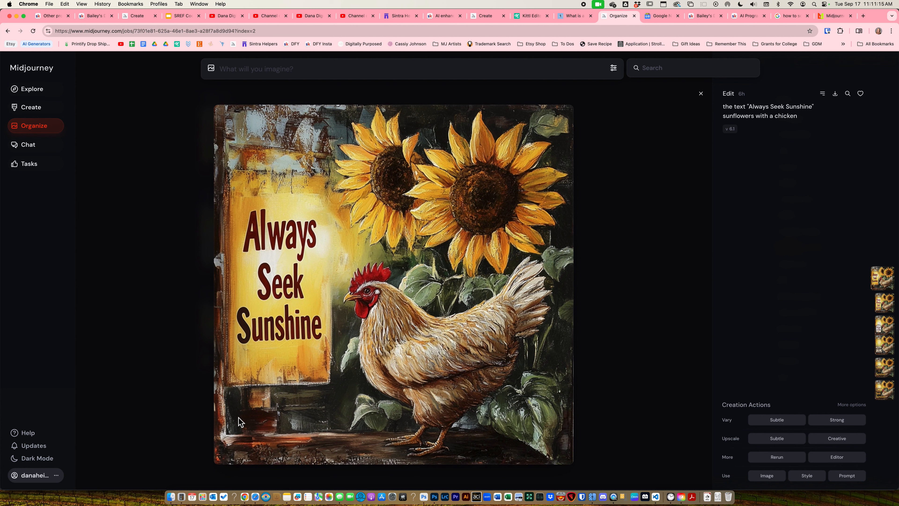
Step: Compare the original image with the repeated "Seek" against the newest "Always Seek Sunshine" edit, and return to the folder
left_click(703, 96)
left_click(319, 331)
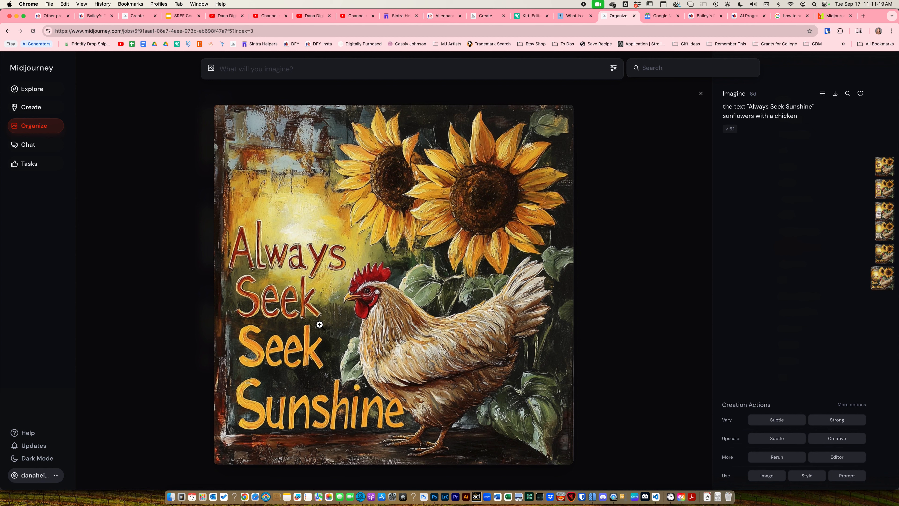
left_click(701, 94)
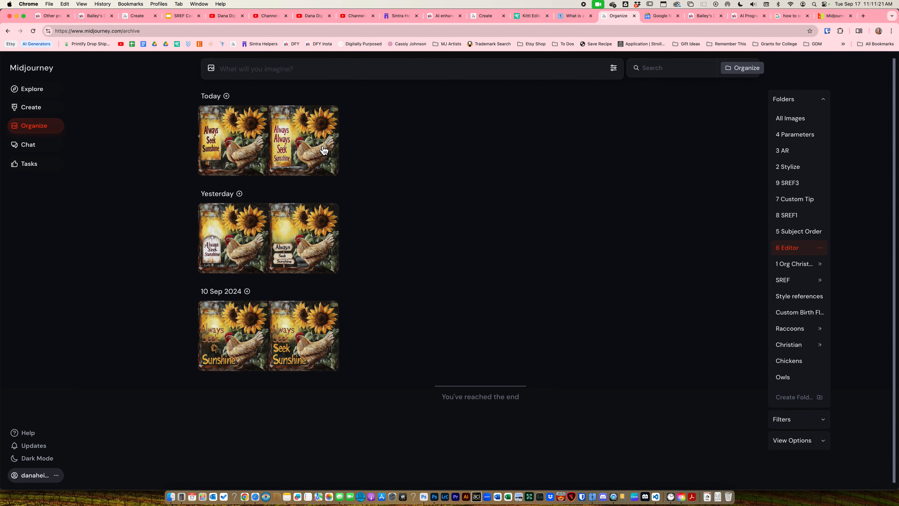
left_click(243, 145)
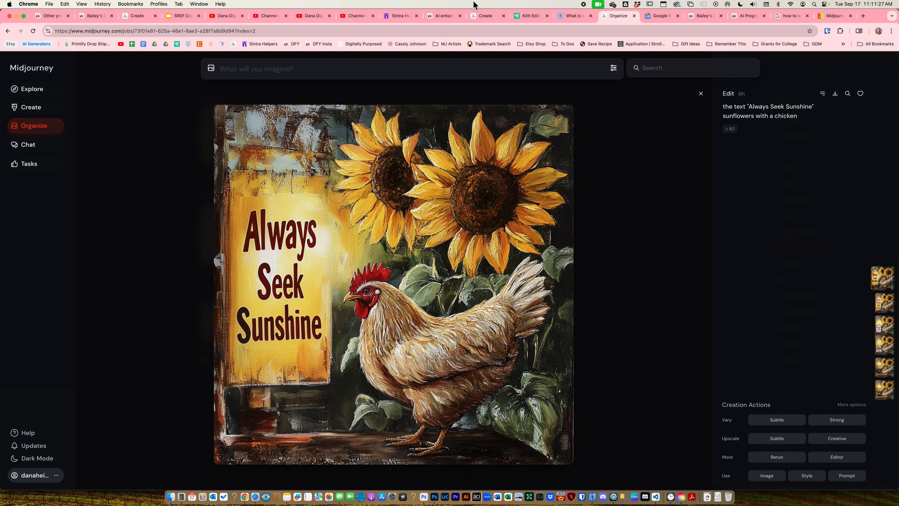
left_click(701, 94)
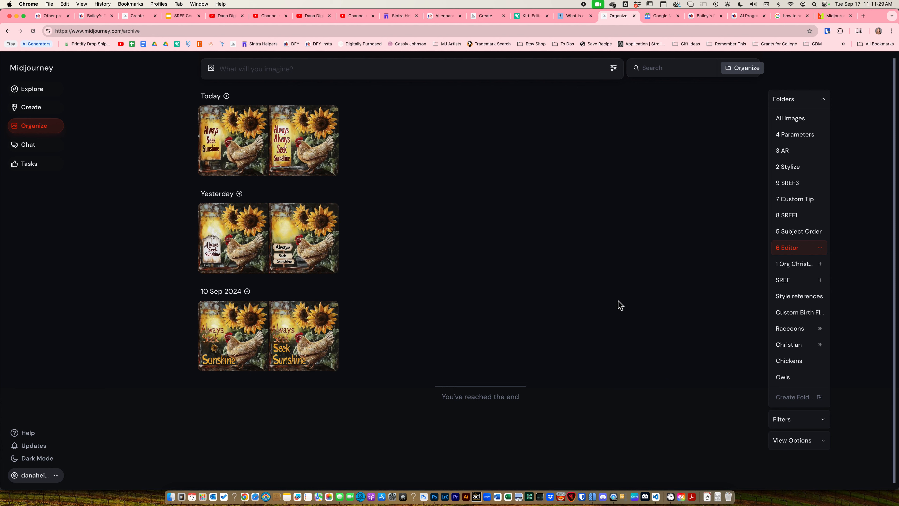
Step: Open the 7 Custom Tip folder and compare the prompts of the plain and the personalized Christmas stocking images
left_click(788, 199)
left_click(322, 164)
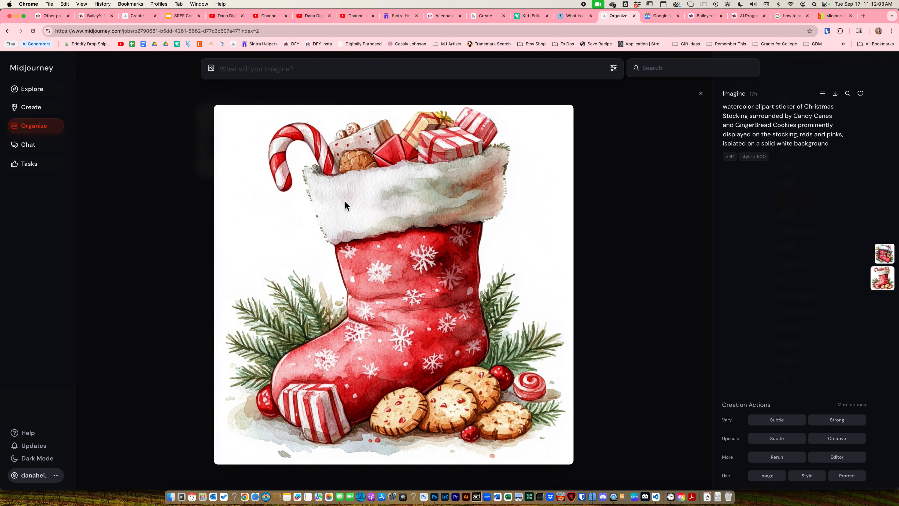
key("Up")
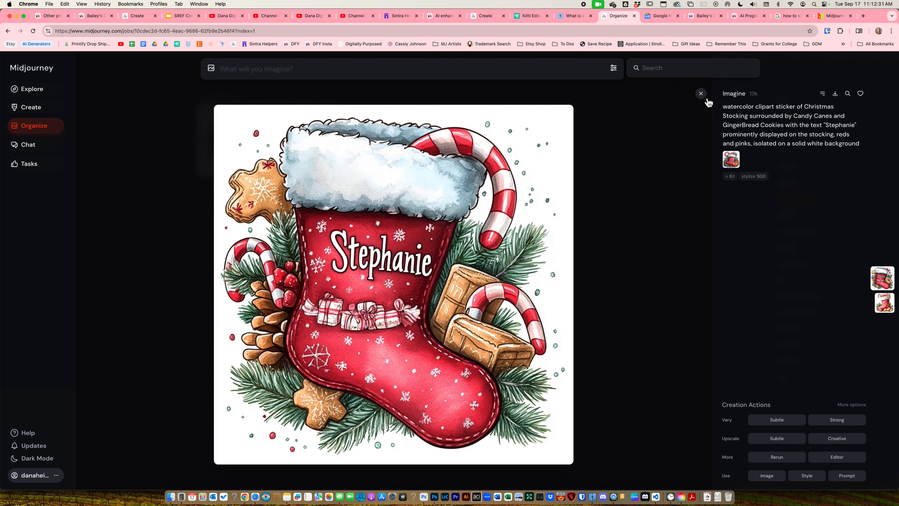
left_click(701, 94)
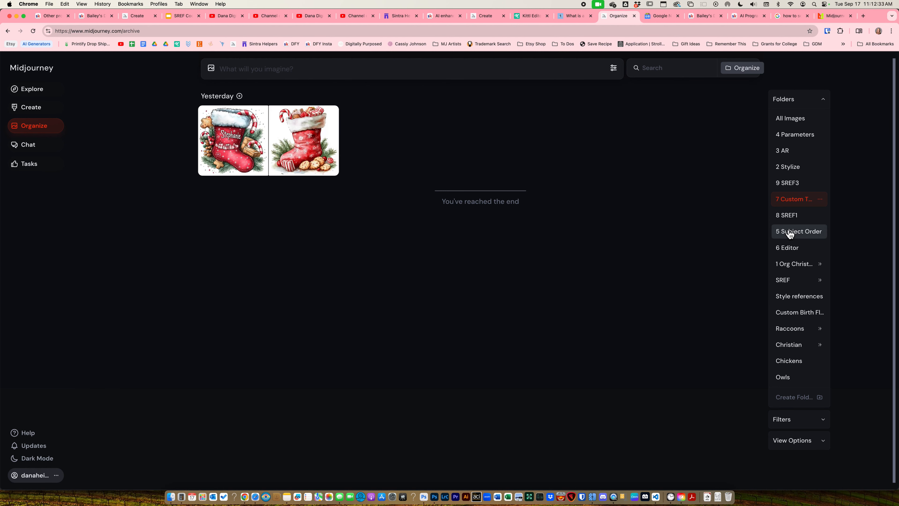
Step: Open the 8 SREF1 folder and search its images for "owl"
left_click(792, 216)
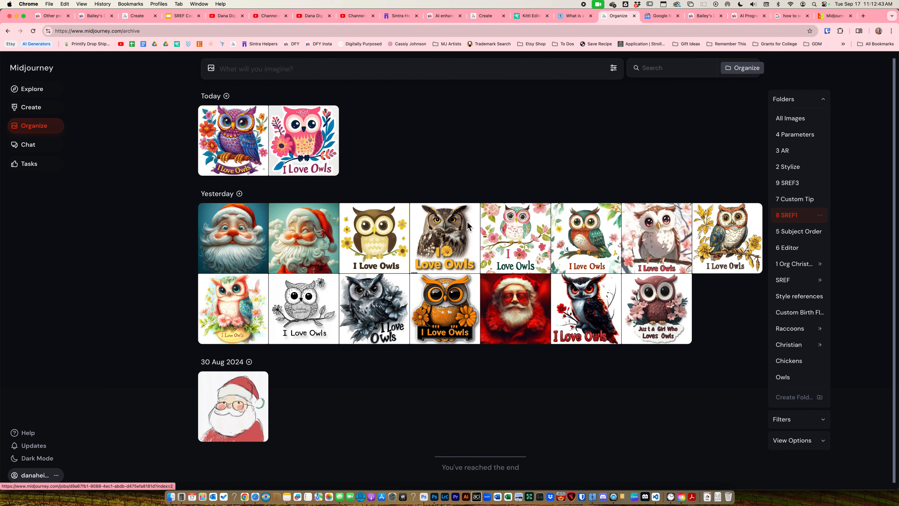
left_click(663, 69)
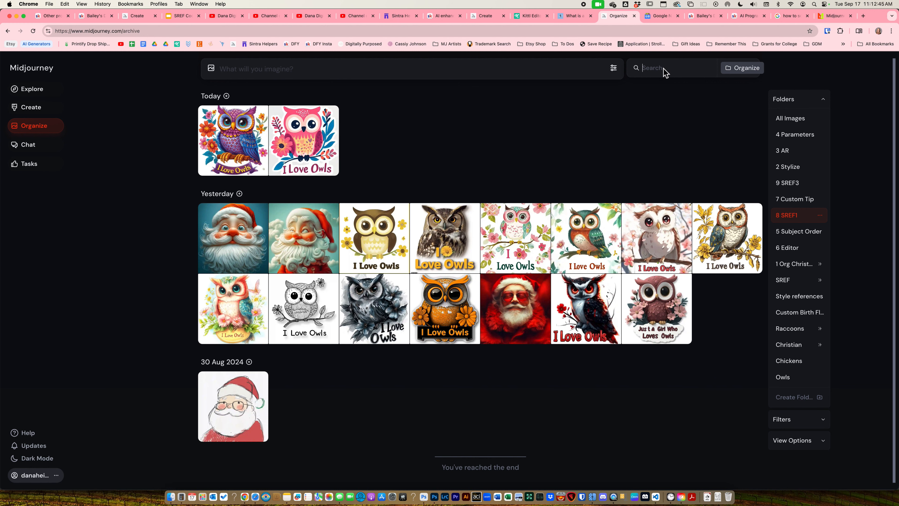
type("owl")
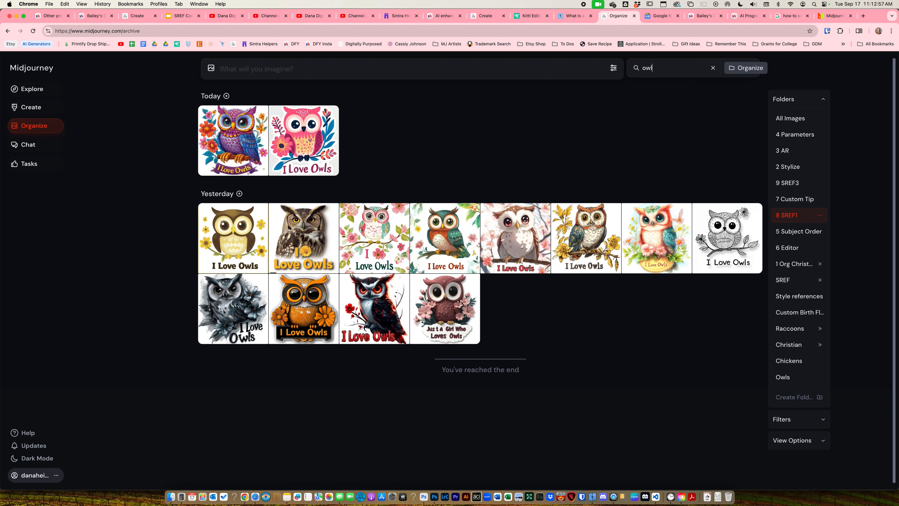
Step: Draft the style-reference prompt pattern "words --sref random --r 12" without submitting it
left_click(460, 68)
type("words --sref")
type("random")
type("--r 12")
Step: Replace the placeholder "words" in the prompt with "owl with flowers, isolated on a solid white background --ar 93:83"
double_click(234, 70)
type("i")
key("BackSpace")
type("owl with flowers")
key("BackSpace")
type(", isolated on a solid white background")
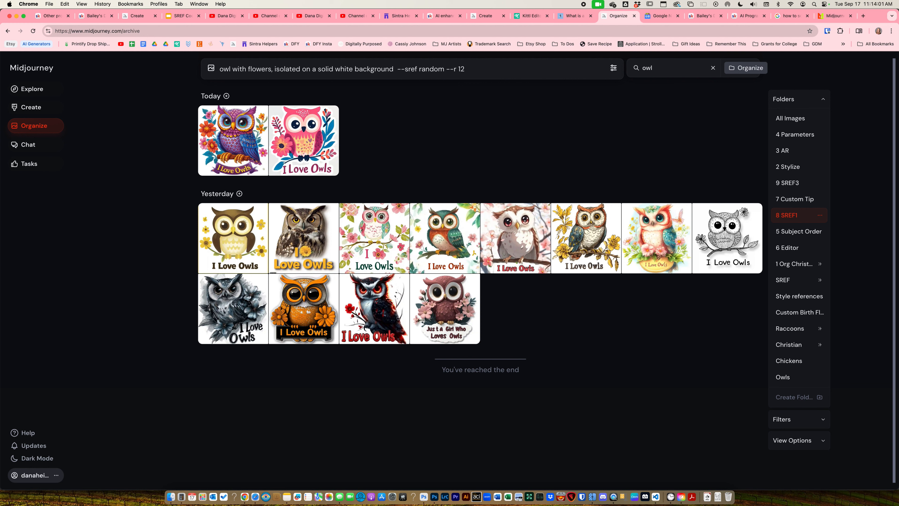
type("--ar 93:83")
Step: Examine the style references of the owl images, from "Just a Girl Who Loves Owls" up to the flat brown owl with yellow flowers
left_click(451, 304)
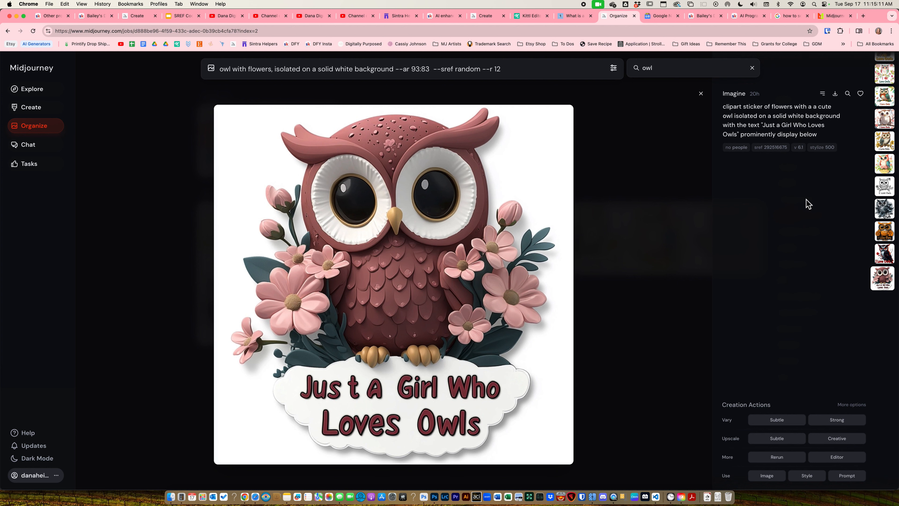
key("Up")
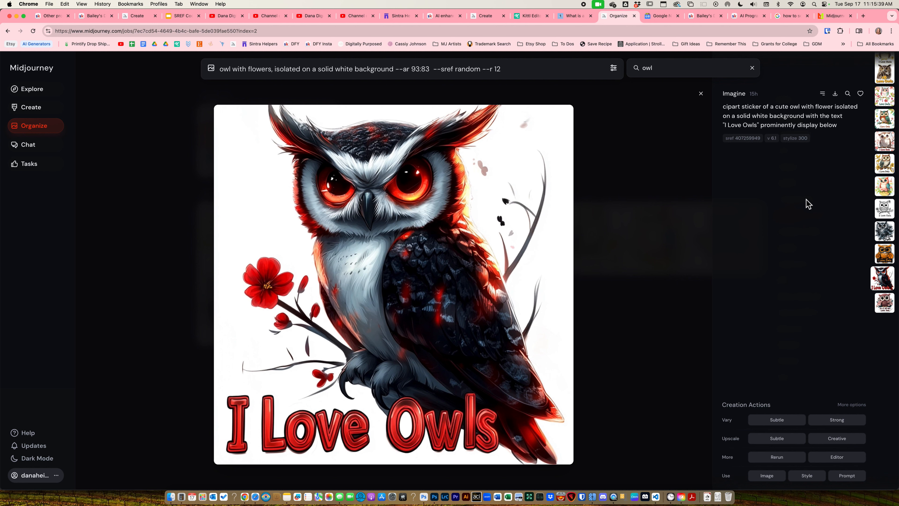
key("Up")
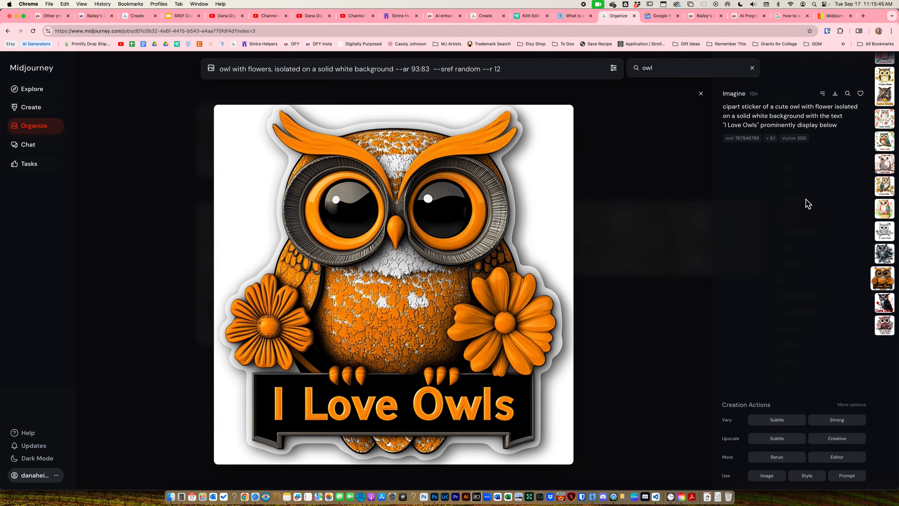
key("Up")
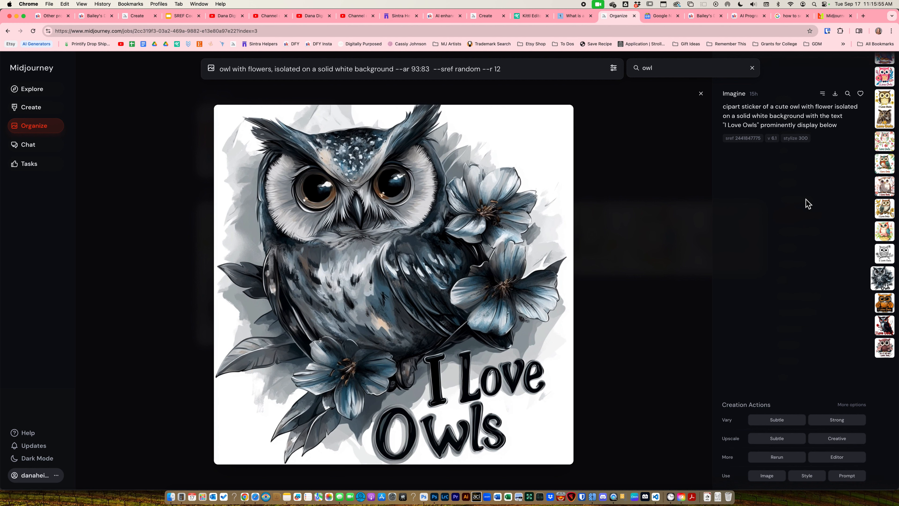
key("Up")
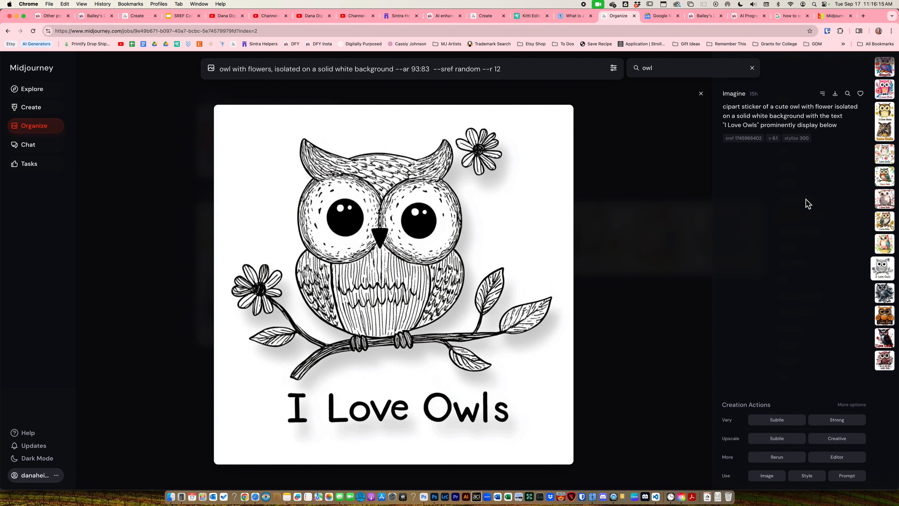
key("Up")
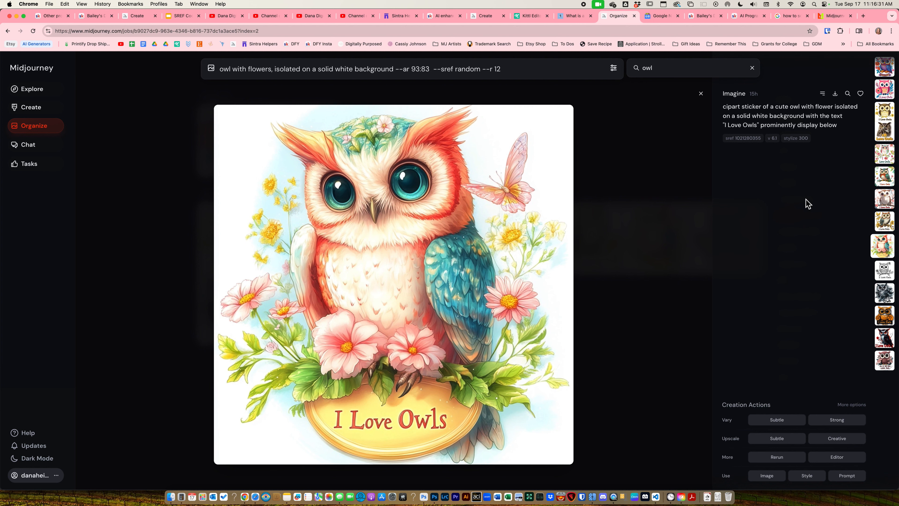
key("Up")
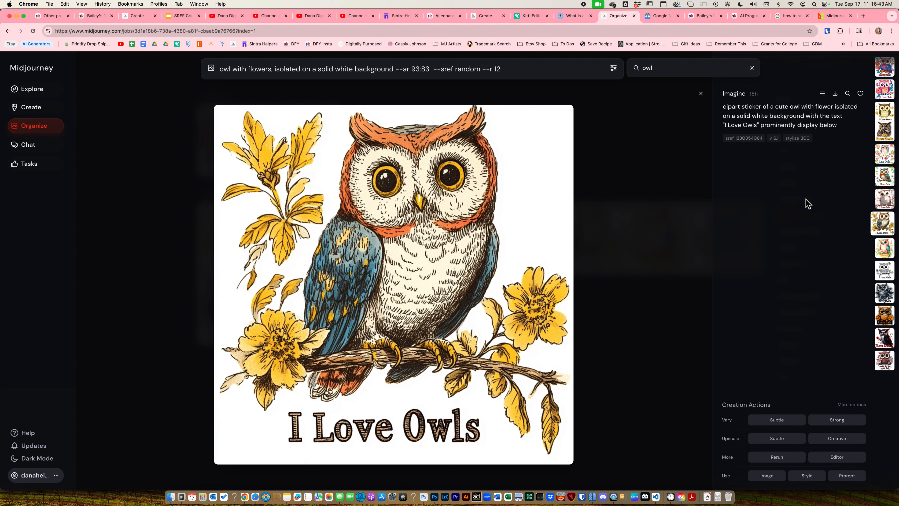
key("Up")
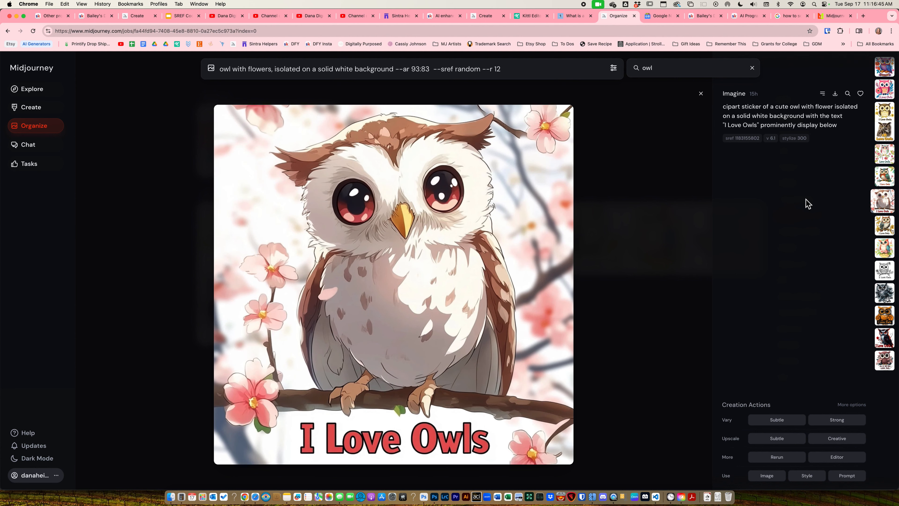
key("Up")
key("Up")
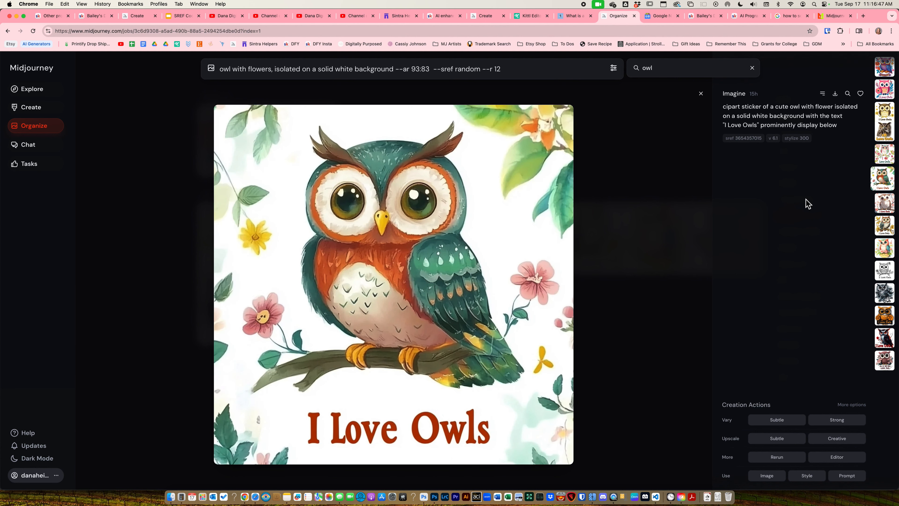
key("Up")
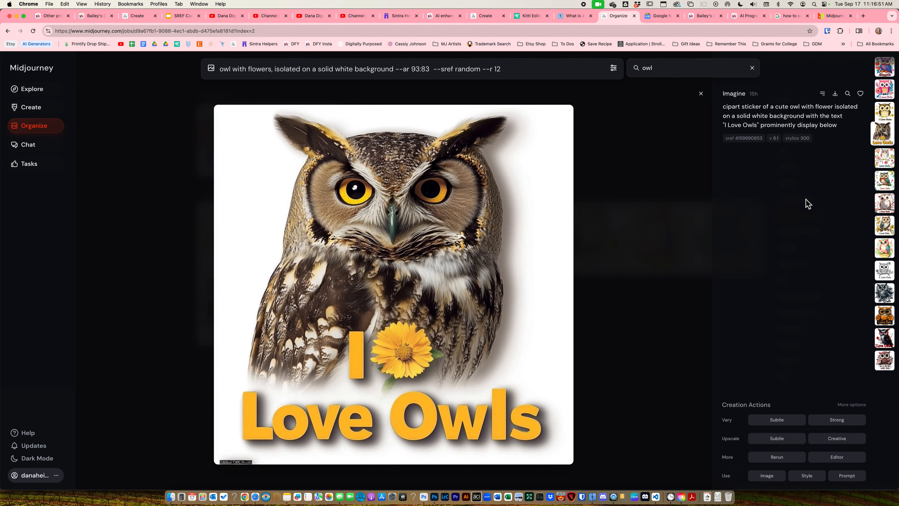
key("Up")
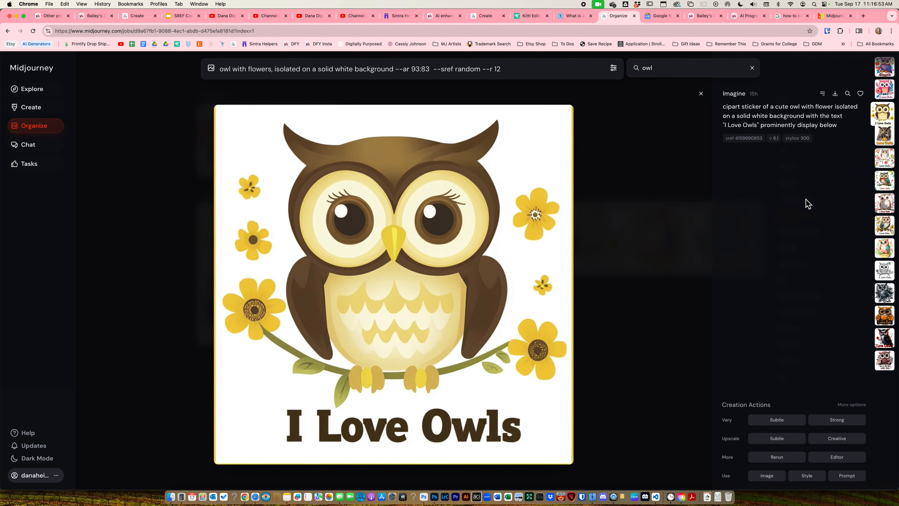
Step: Compare the flat brown owl with the realistic owl and check the sref code of both
key("Down")
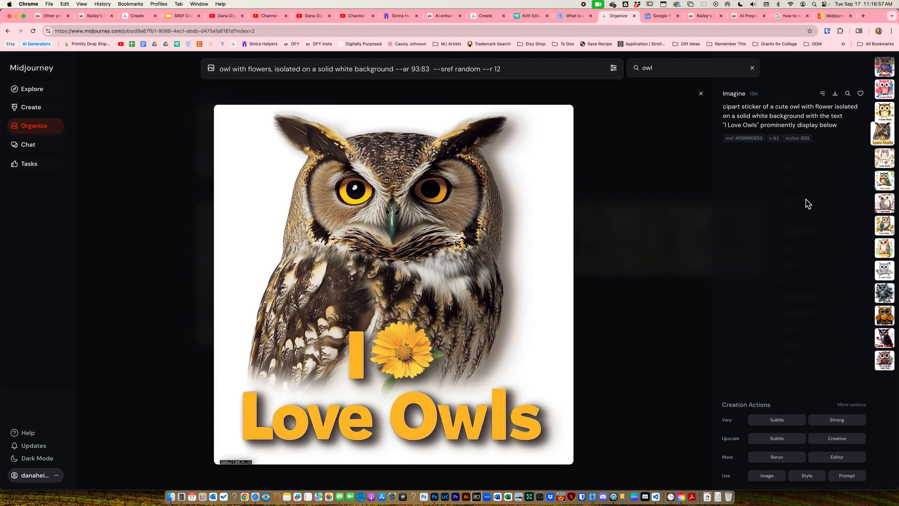
key("Up")
key("Down")
left_click_drag(758, 138, 753, 143)
key("Up")
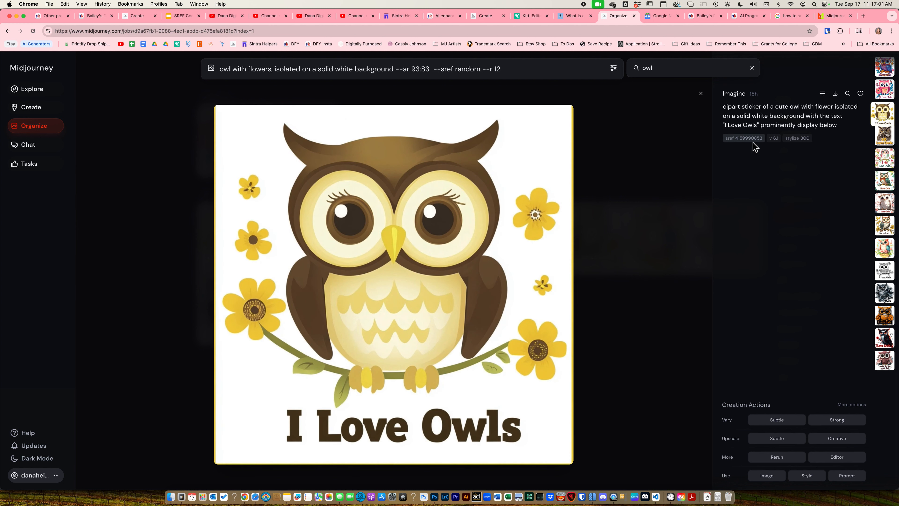
key("Down")
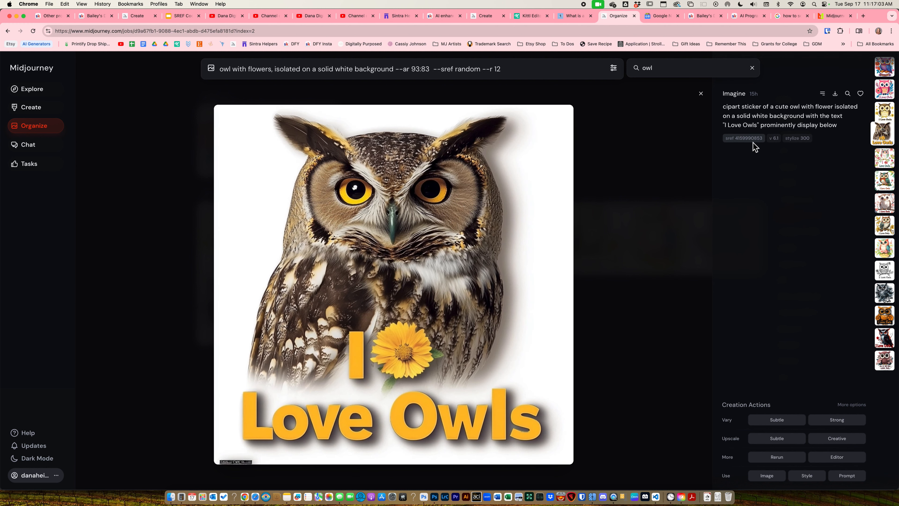
key("Up")
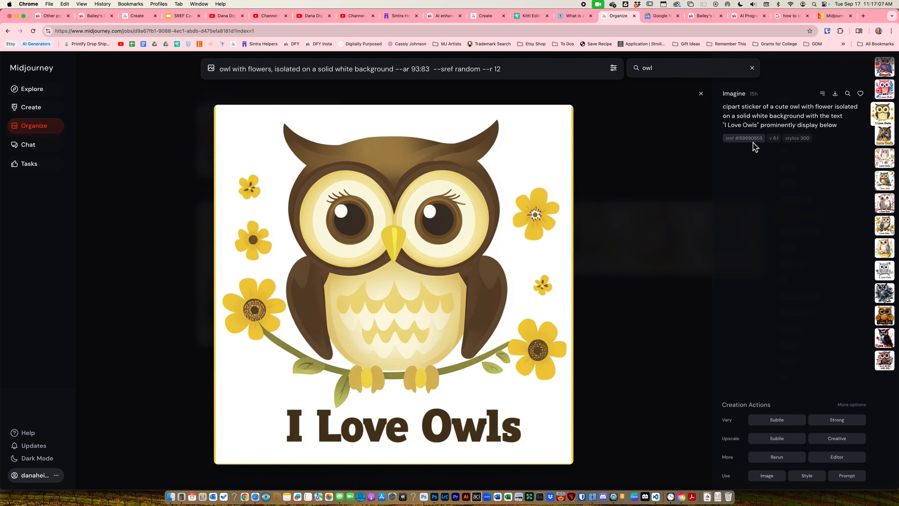
key("Down")
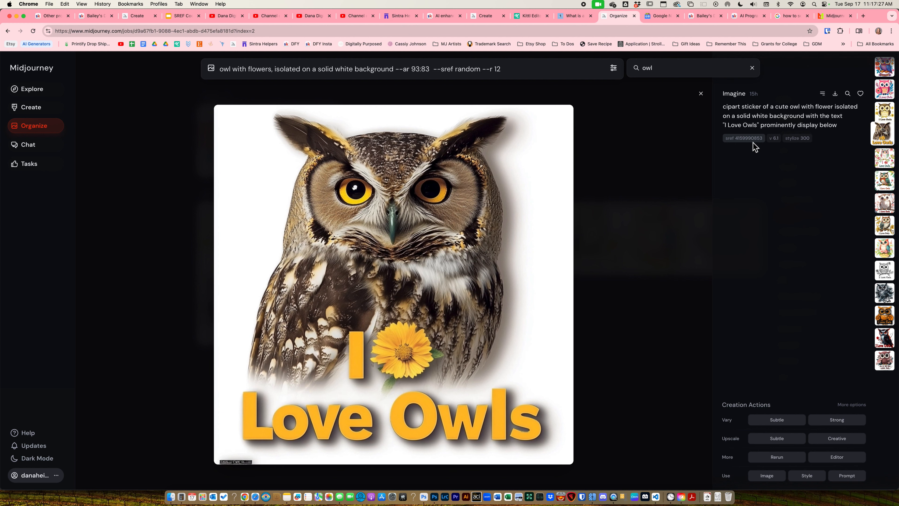
Step: View the pink owl and the purple owl with the banner, and return to the folder
key("Up")
key("Up")
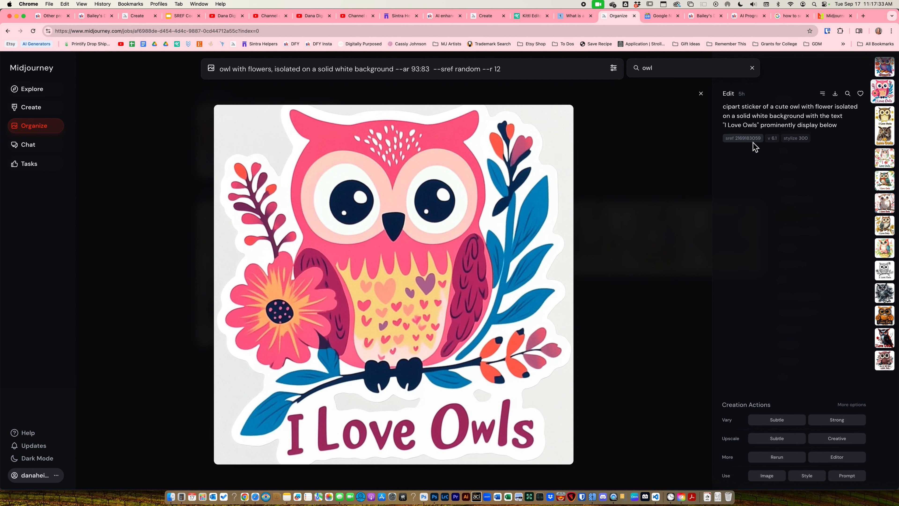
key("Up")
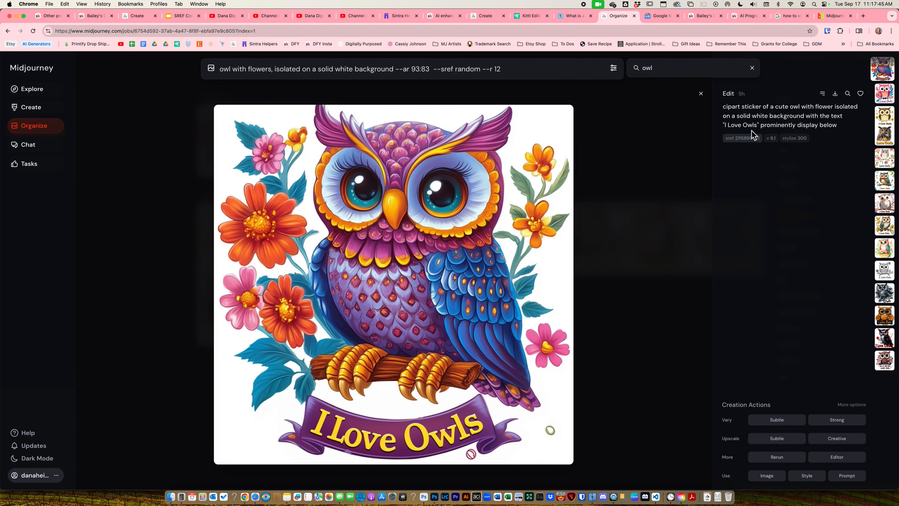
left_click(701, 94)
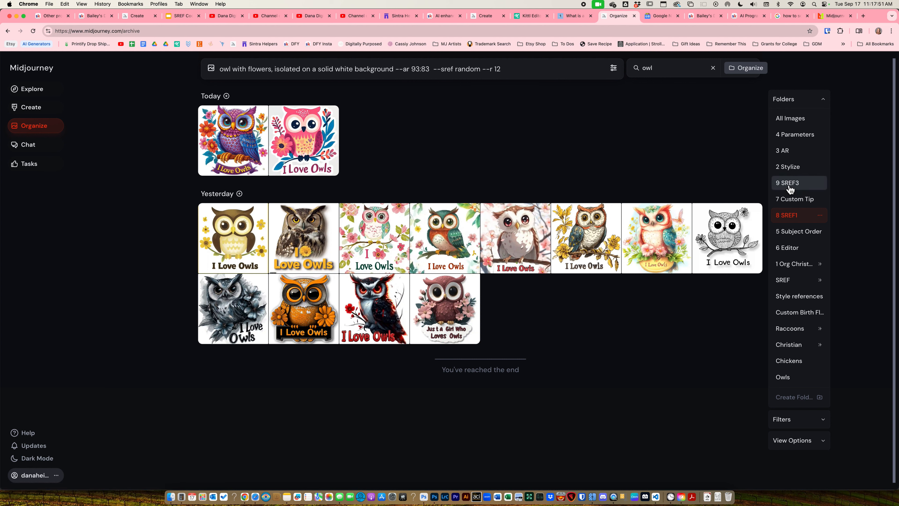
Step: Clear the whole unsubmitted owl prompt
left_click(591, 71)
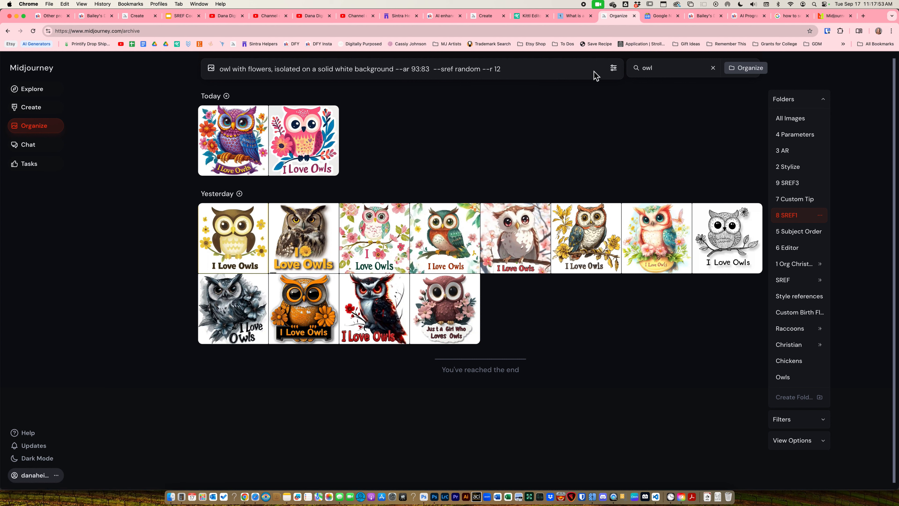
left_click_drag(591, 79, 180, 45)
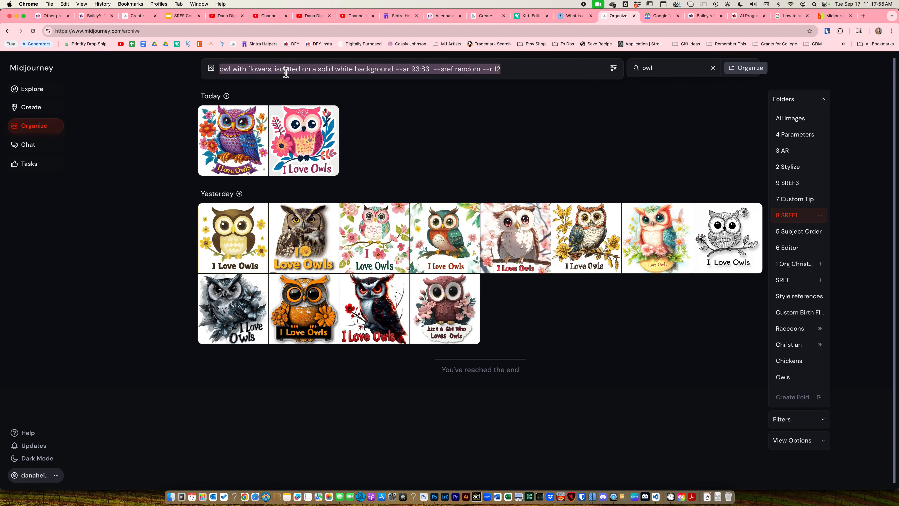
key("BackSpace")
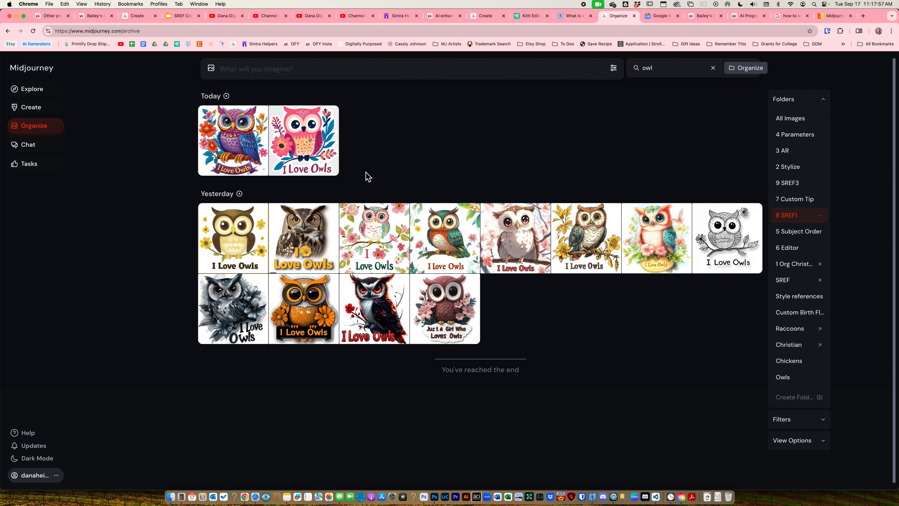
Step: Open the 9 SREF3 folder and enlarge the page to see its owl images in more detail
left_click(789, 184)
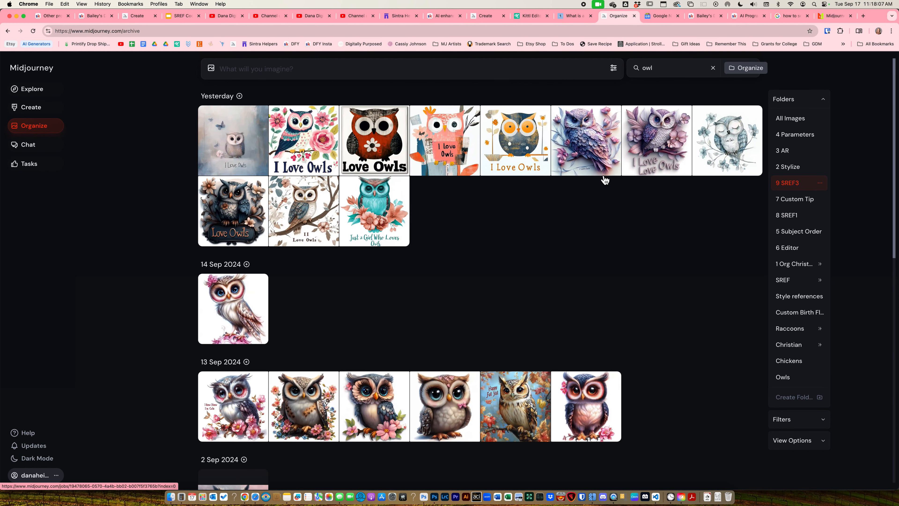
key("super+equal")
key("super+equal")
key("super+equal")
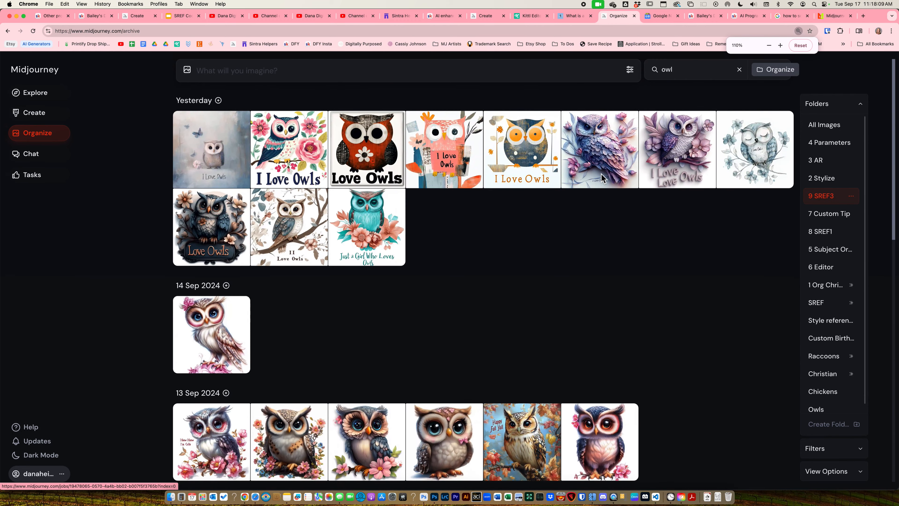
key("super+equal")
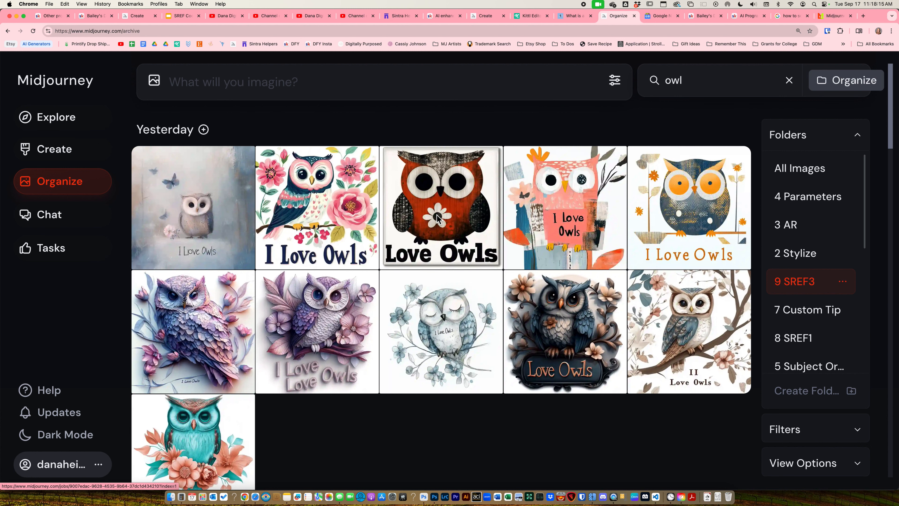
Step: Browse the folder's owl images in different styles down to the ones dated 1 Sep 2024
scroll(437, 218, "down", 2)
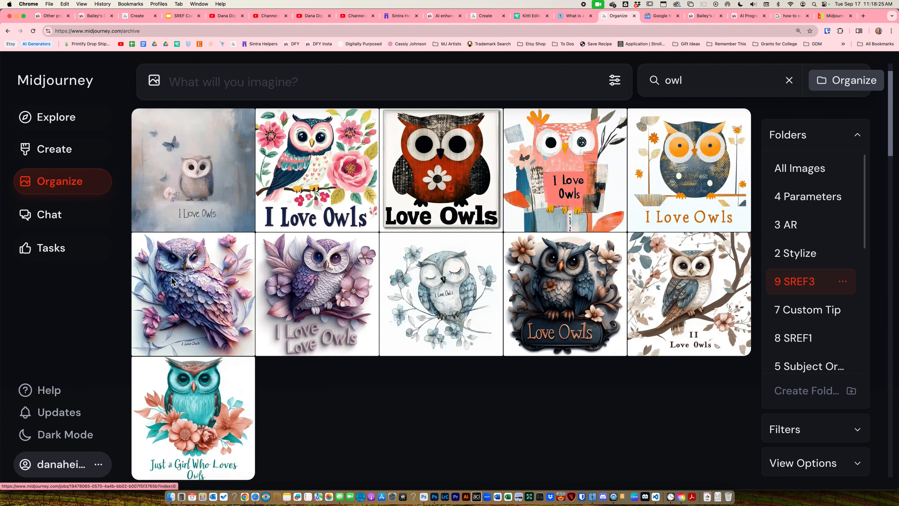
scroll(172, 277, "down", 5)
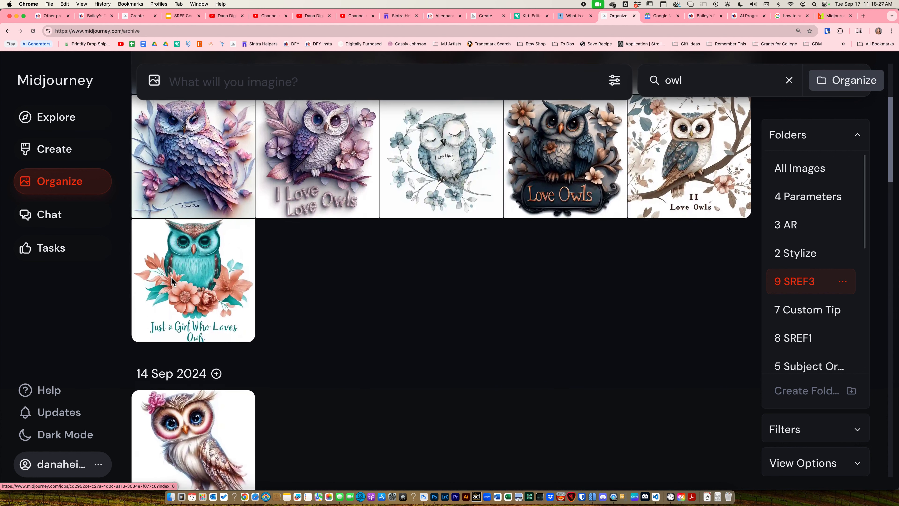
scroll(170, 276, "down", 12)
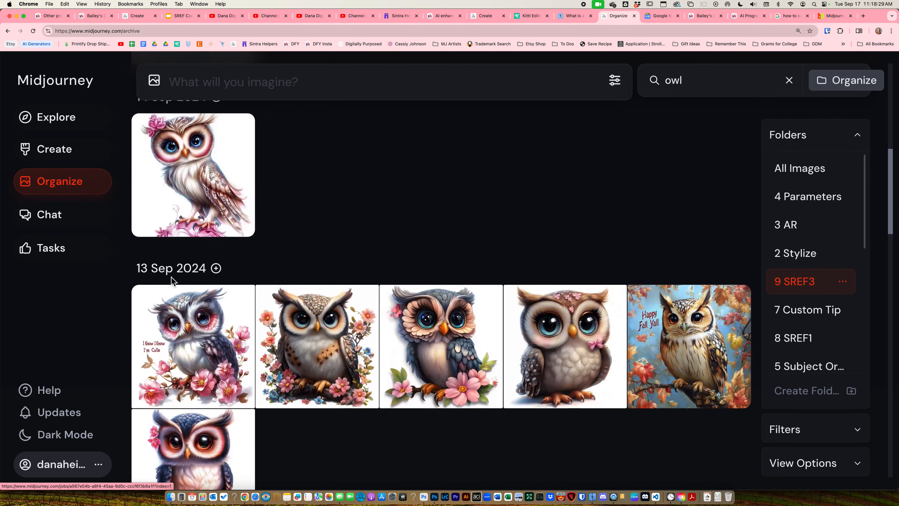
scroll(175, 282, "down", 6)
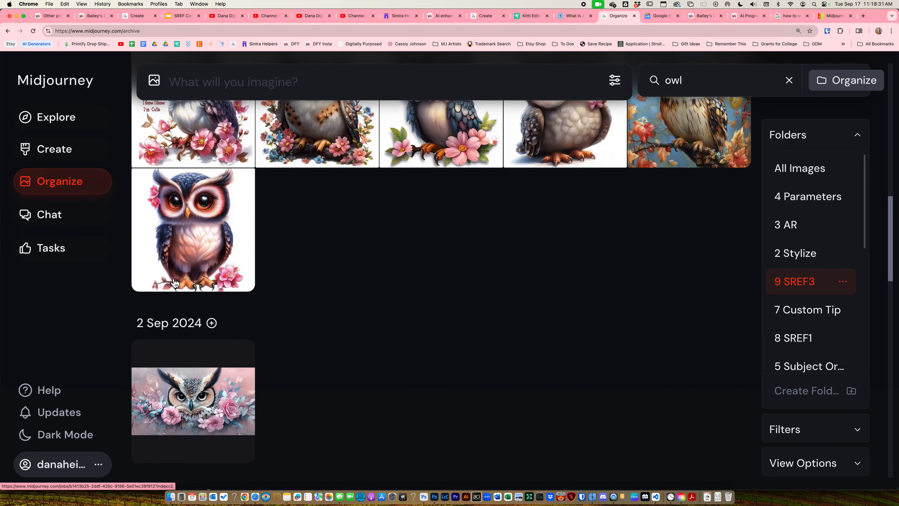
scroll(175, 283, "down", 8)
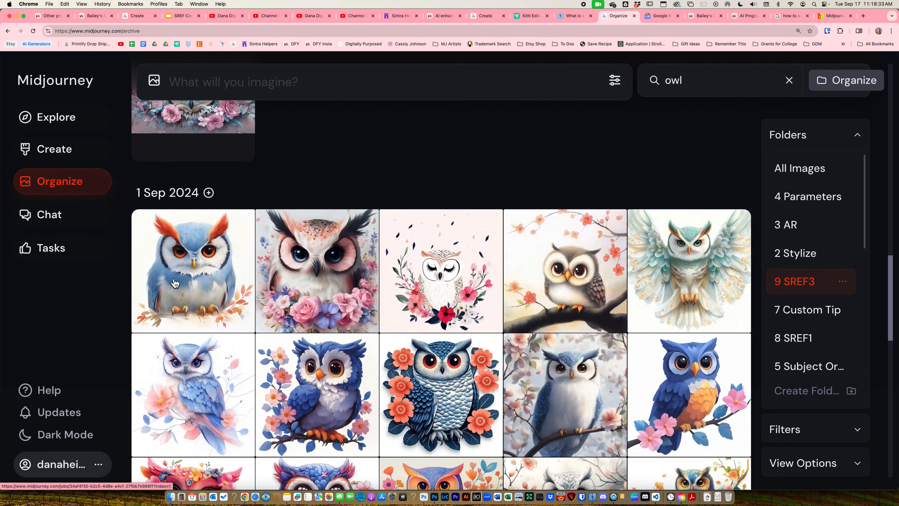
scroll(175, 282, "down", 2)
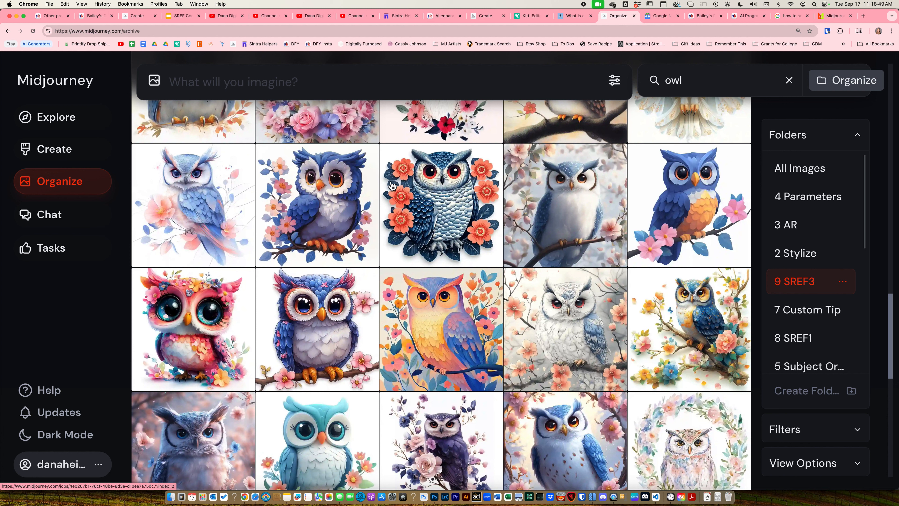
Step: Try to generate images with the prompt "owl isolated on a solid white background --sref random"
left_click(318, 79)
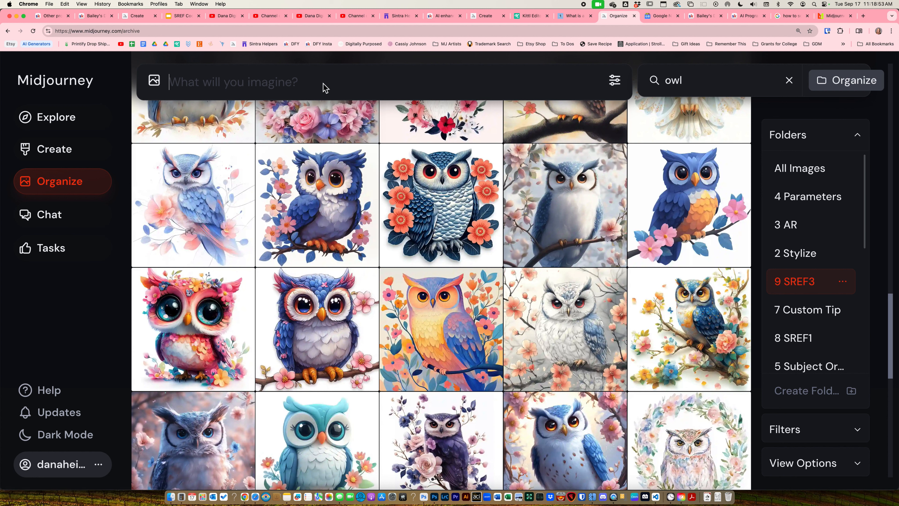
type("owl")
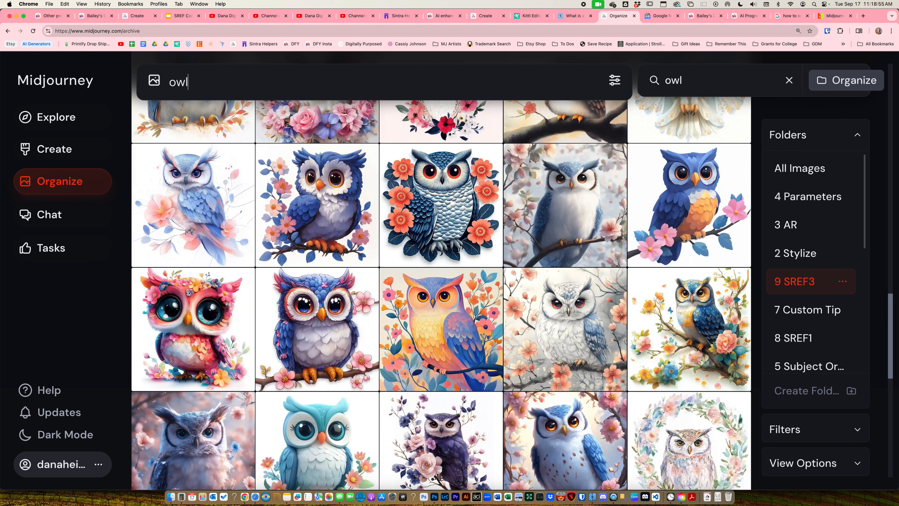
type(" isolated on a solid white background")
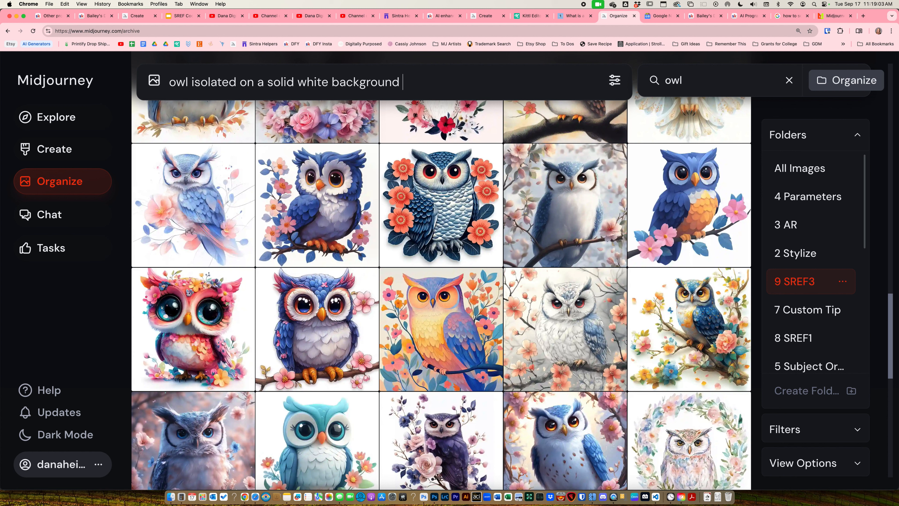
type("--sref random")
key("Return")
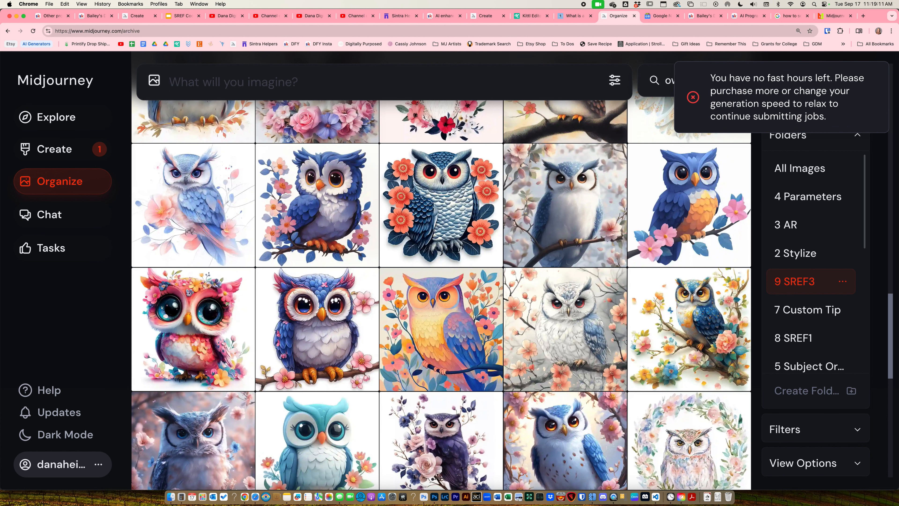
Step: Set the generation speed to Relax in the image settings
left_click(614, 81)
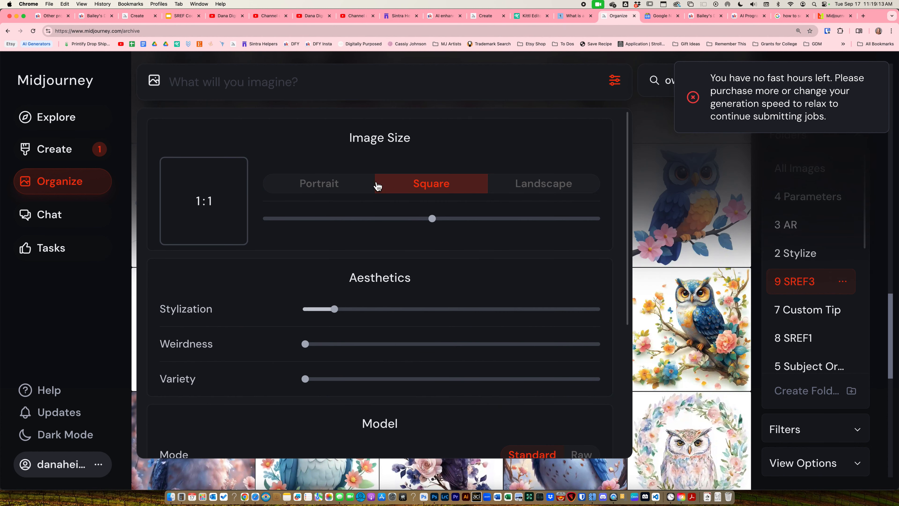
scroll(408, 243, "down", 4)
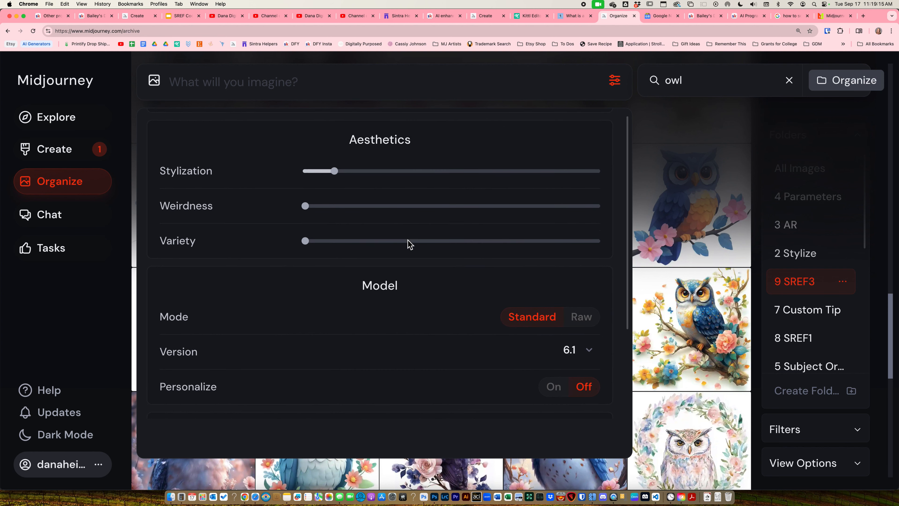
scroll(408, 244, "down", 2)
left_click(505, 396)
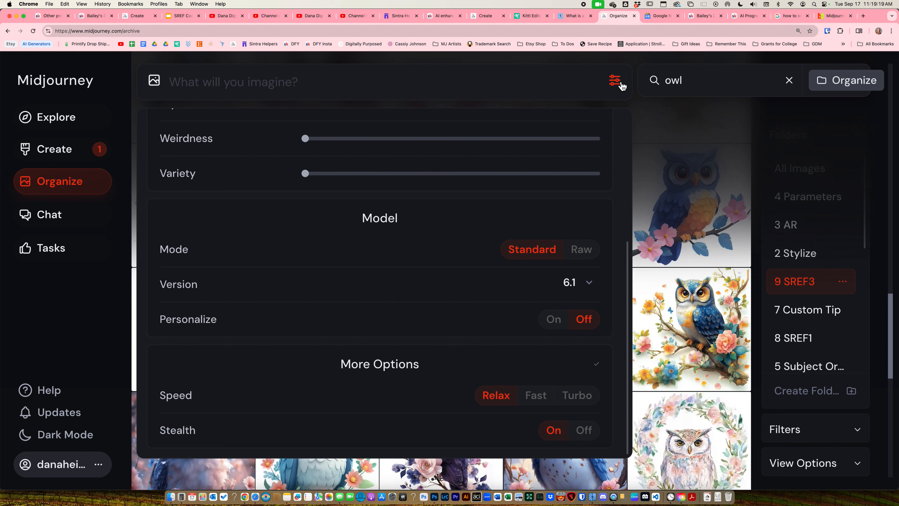
left_click(615, 81)
Step: Submit the prompt "owl, isolated on a solid white background --sref random"
type("o")
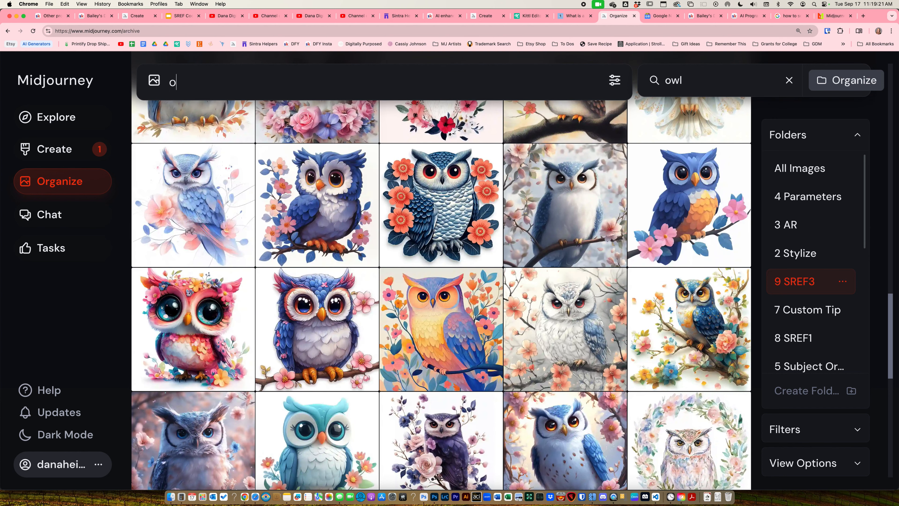
type("wl, isolated on a solid white background")
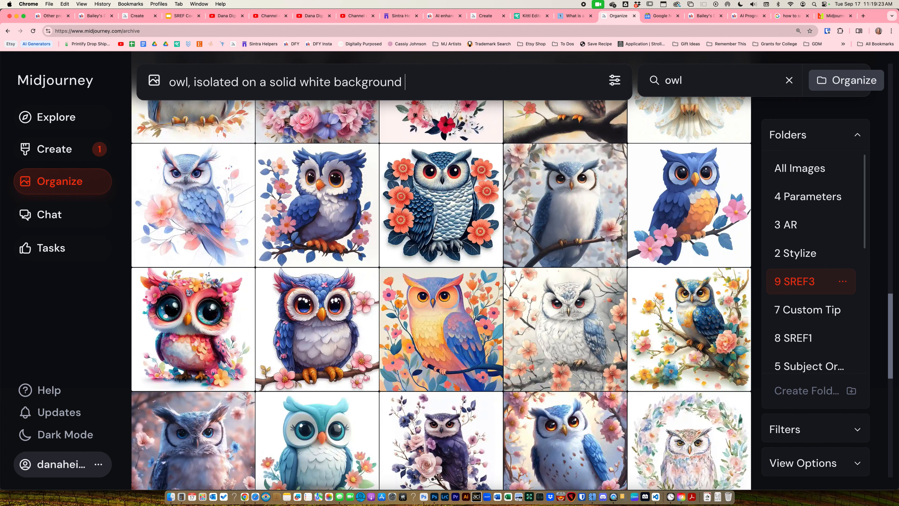
type(" --sref random")
key("Return")
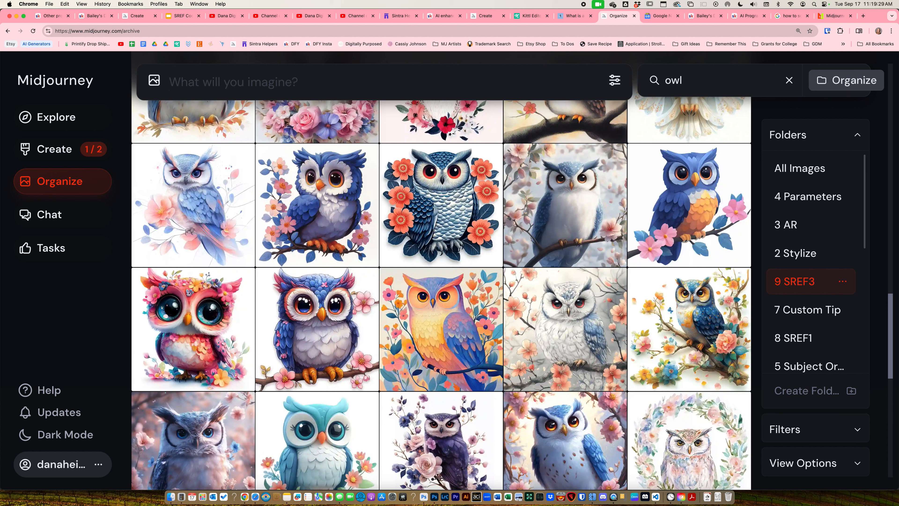
Step: Paste the owl prompt with its style code, replace the code with random, copy the whole prompt and clear it
key("super+v")
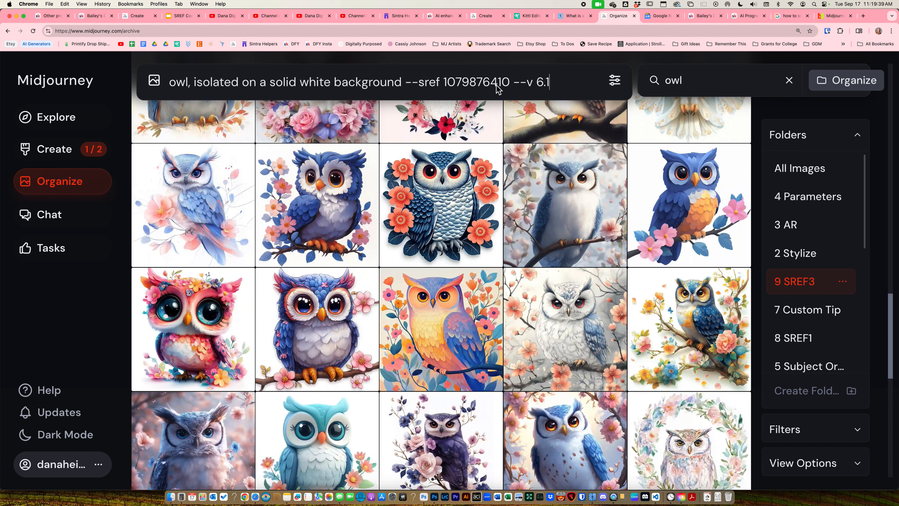
double_click(473, 83)
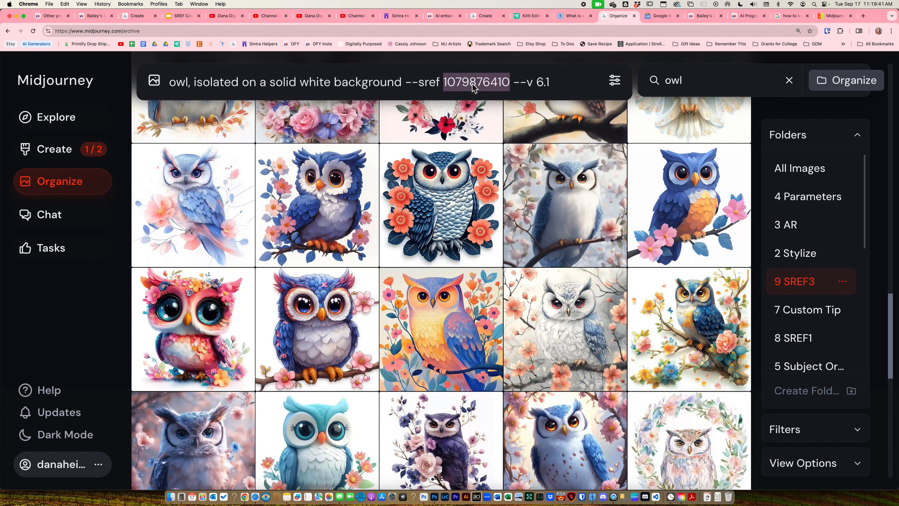
type("random")
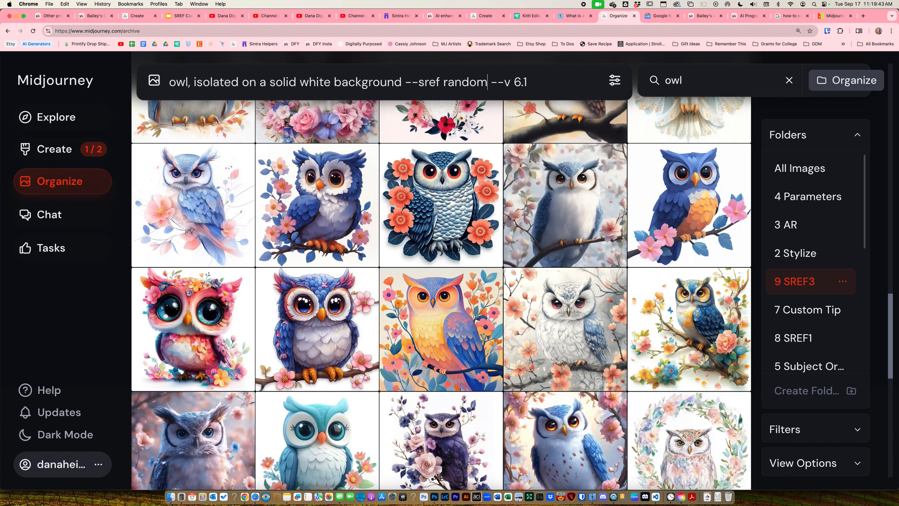
key("super+a")
key("super+c")
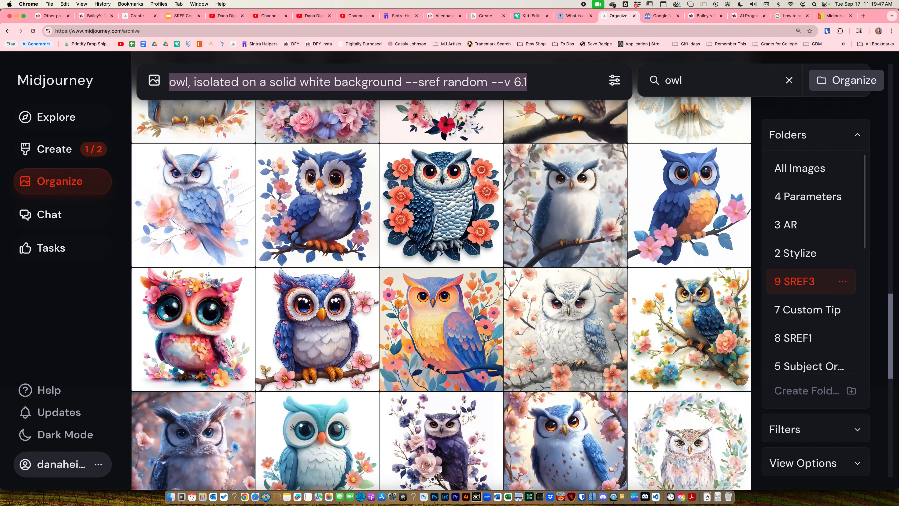
key("BackSpace")
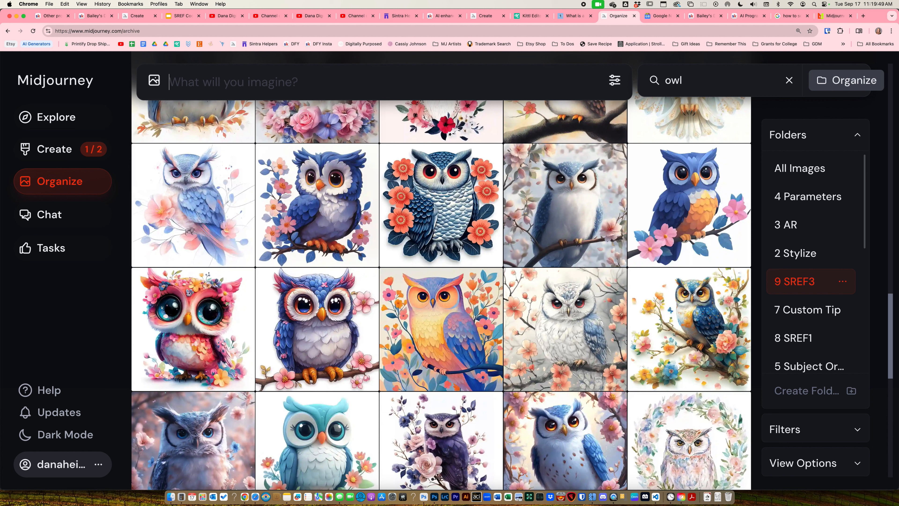
Step: Submit the copied prompt "owl, isolated on a solid white background --sref random --v 6.1" four times
key("super+v")
key("Return")
key("super+v")
key("Return")
key("super+v")
key("Return")
key("super+v")
key("Return")
Step: Clear the owl search and browse all subjects in the folder down to the images dated 29 Aug 2024
scroll(469, 180, "down", 10)
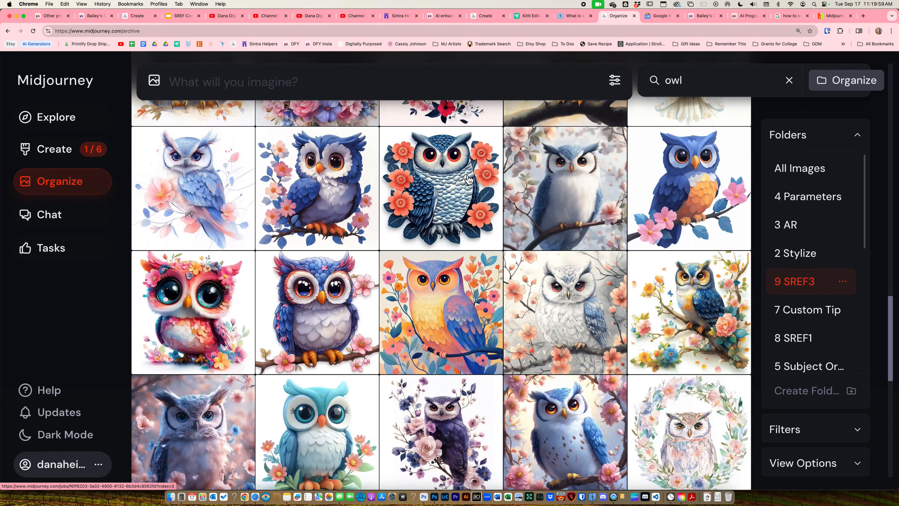
scroll(469, 180, "down", 5)
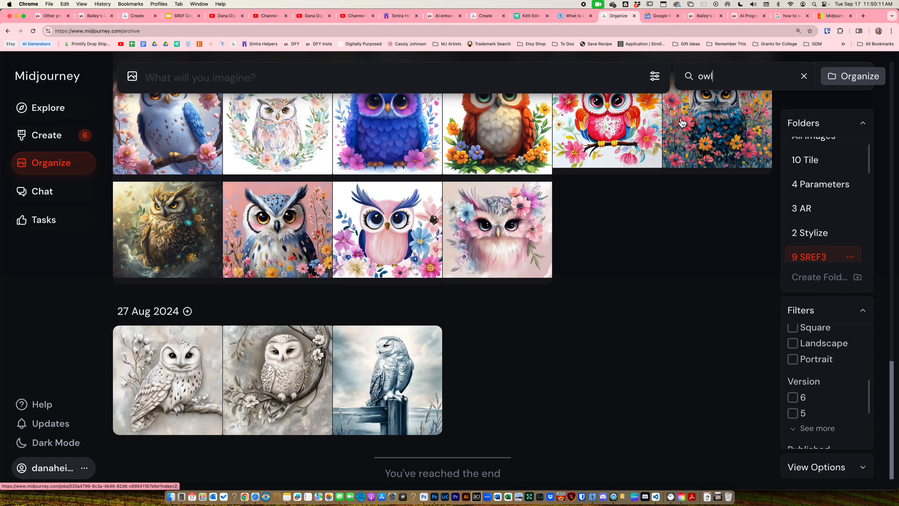
left_click(810, 83)
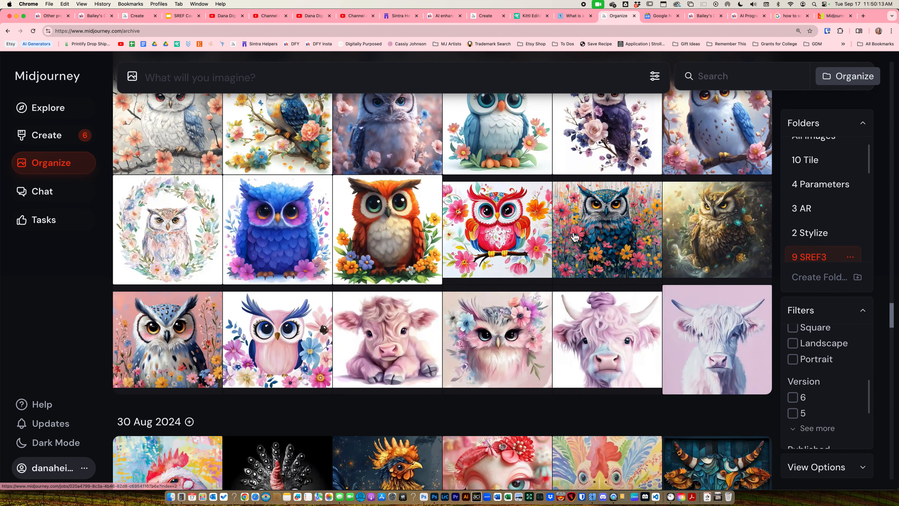
scroll(491, 249, "down", 15)
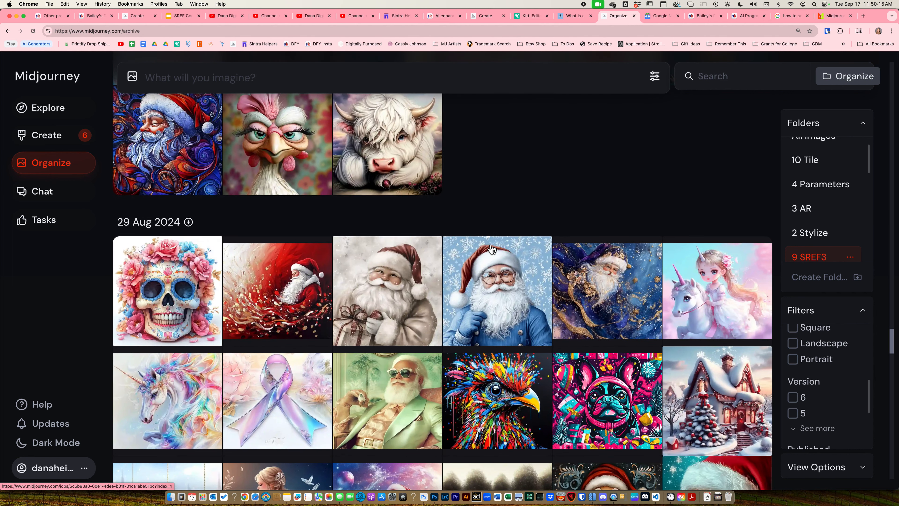
scroll(491, 249, "down", 8)
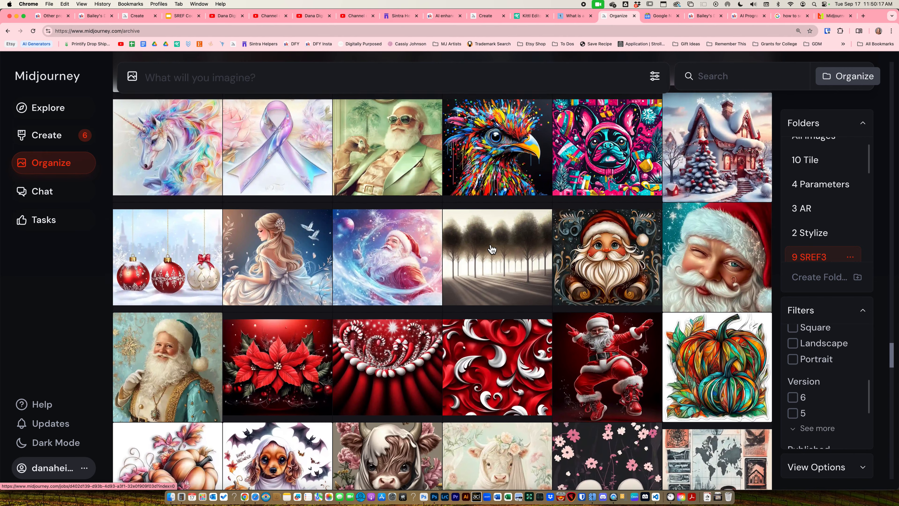
scroll(492, 249, "down", 1)
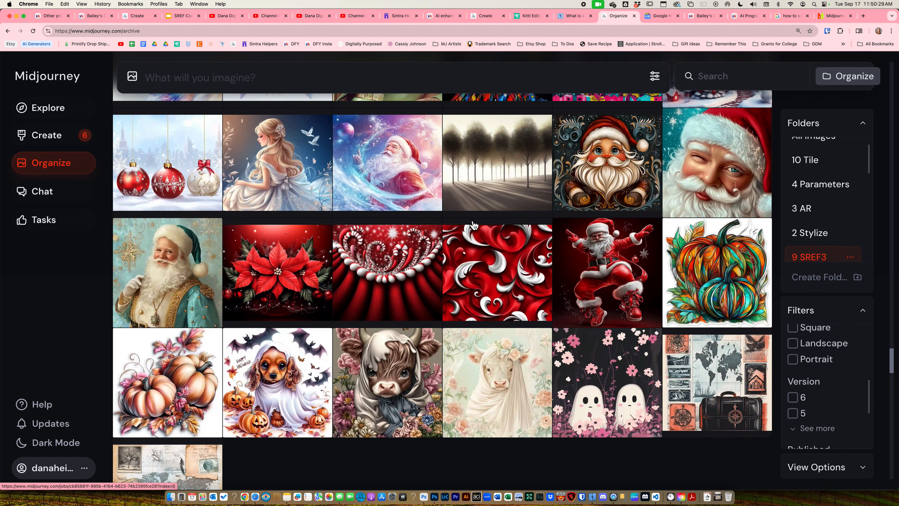
Step: Browse back up through the folder's Santa, chicken, cow and owl styles to the images dated 3 Sep 2024
scroll(474, 224, "up", 6)
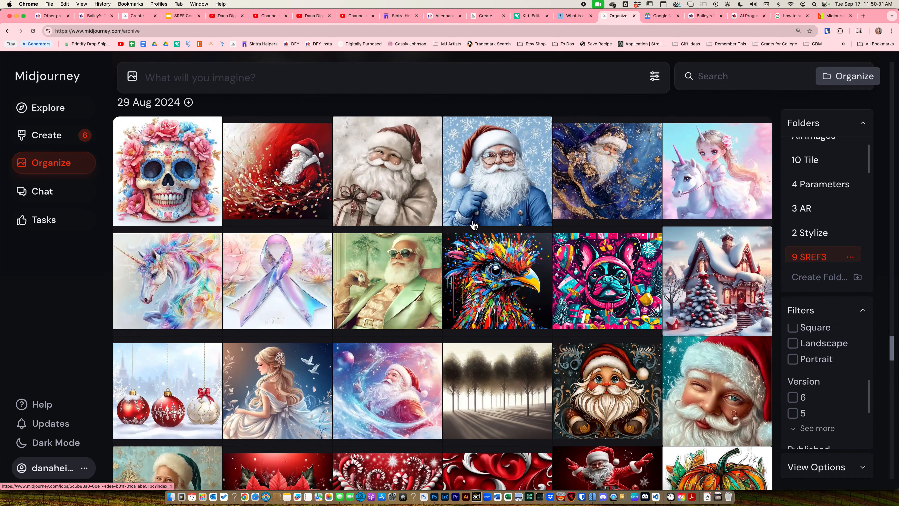
scroll(473, 224, "up", 1)
scroll(474, 224, "up", 8)
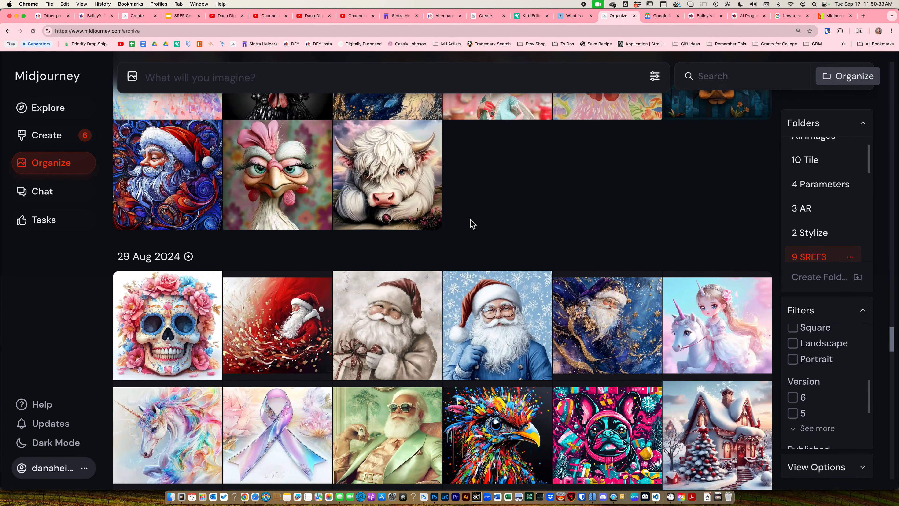
scroll(473, 224, "up", 6)
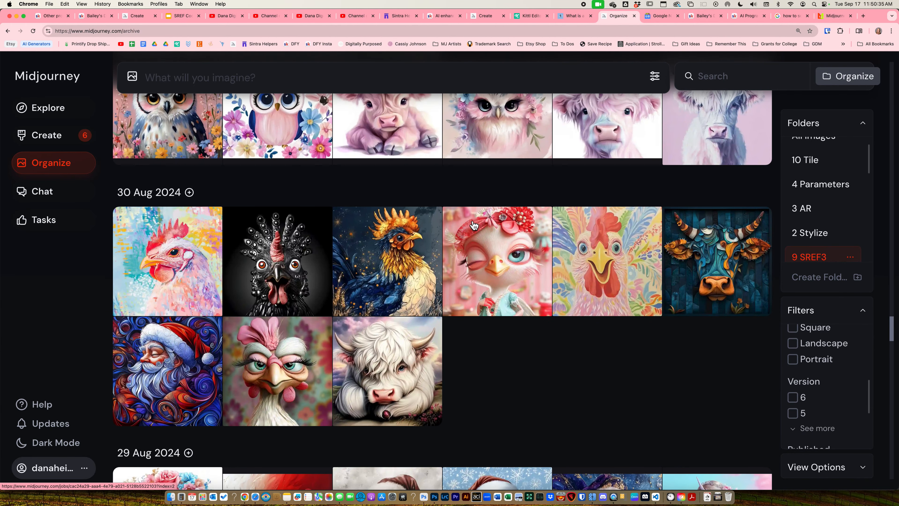
scroll(473, 224, "up", 2)
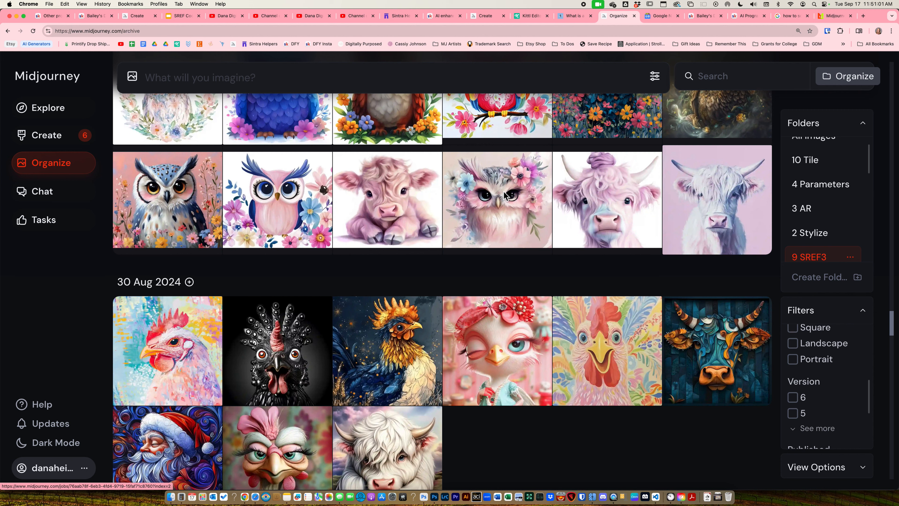
scroll(506, 195, "up", 3)
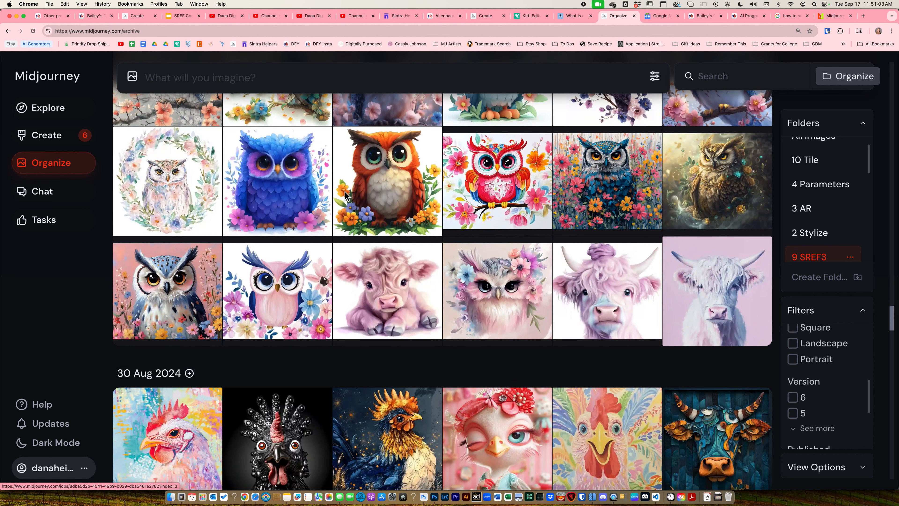
scroll(345, 195, "up", 4)
scroll(345, 196, "up", 6)
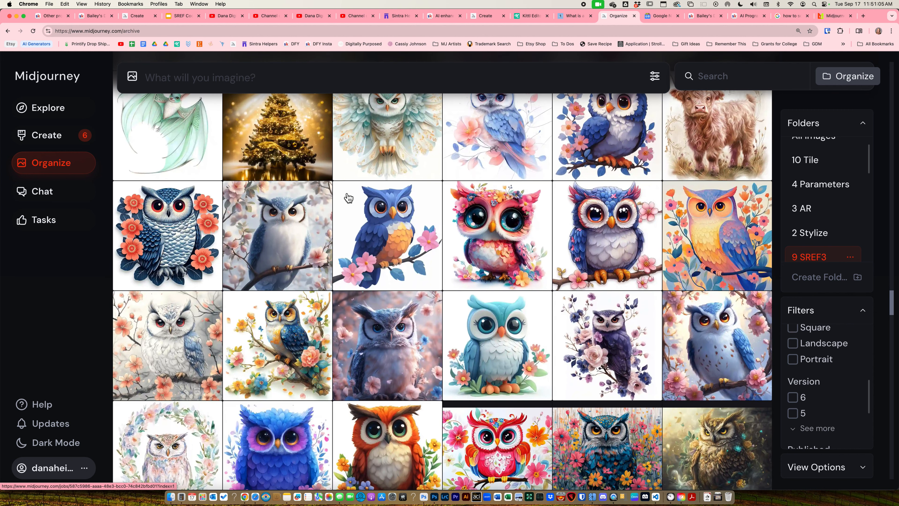
scroll(348, 198, "up", 1)
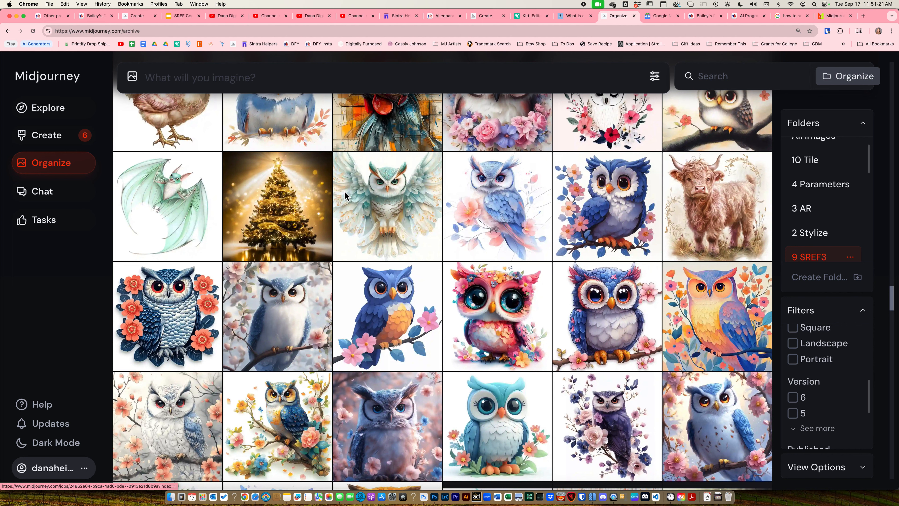
scroll(345, 194, "up", 10)
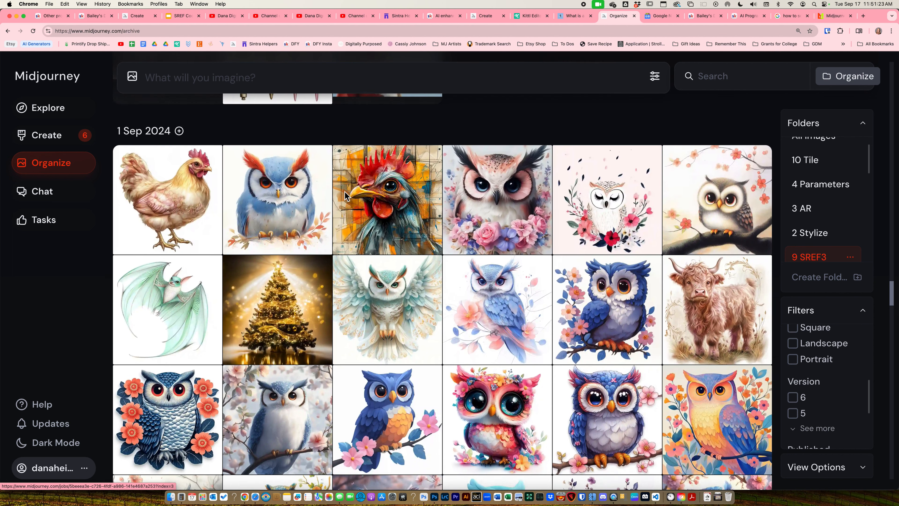
scroll(349, 198, "up", 10)
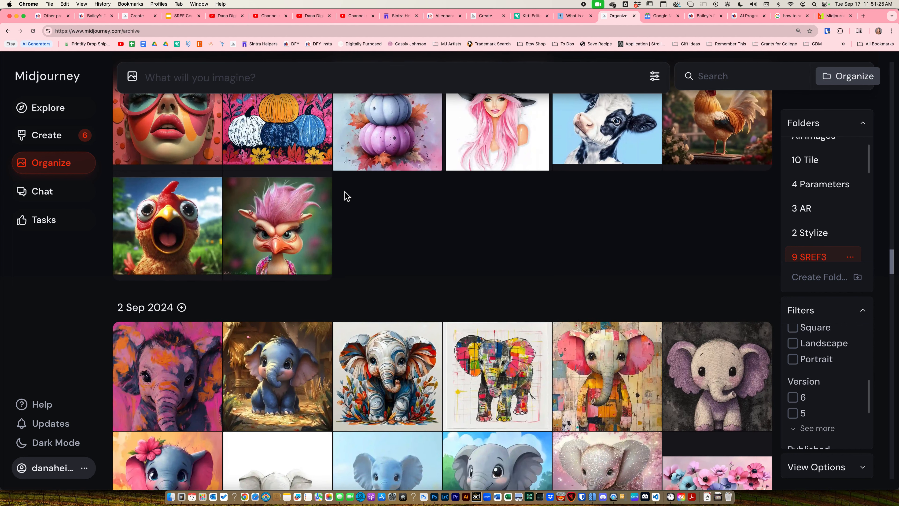
scroll(349, 197, "up", 1)
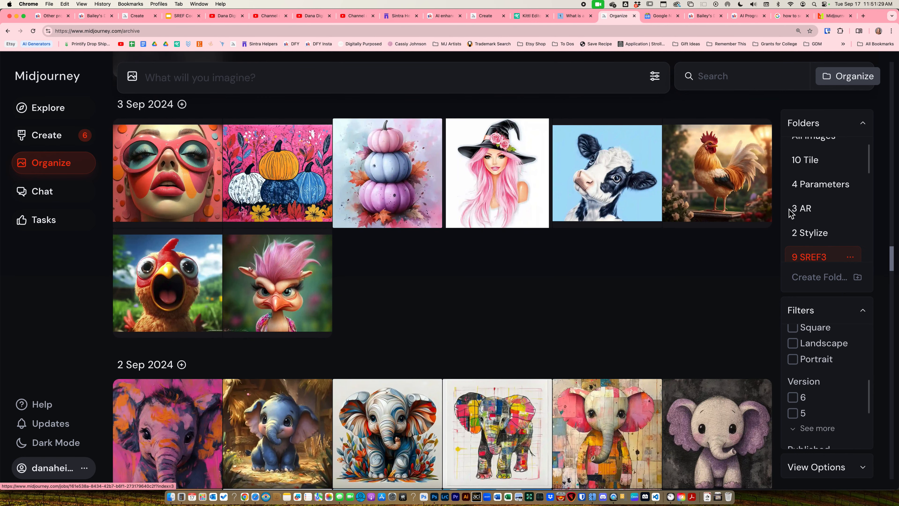
Step: Open the 8 SREF1 folder and view its "I Love Owls" and Santa images
scroll(814, 208, "down", 2)
scroll(824, 209, "down", 2)
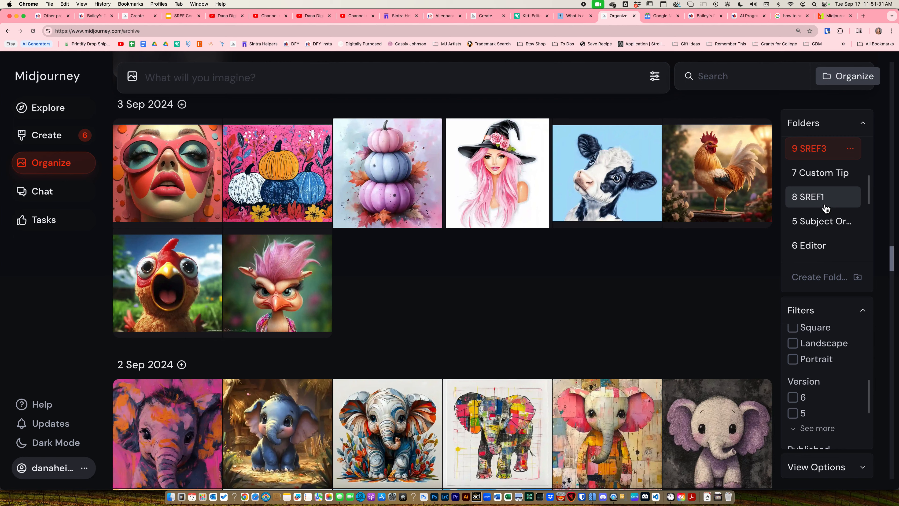
left_click(823, 201)
scroll(598, 319, "up", 5)
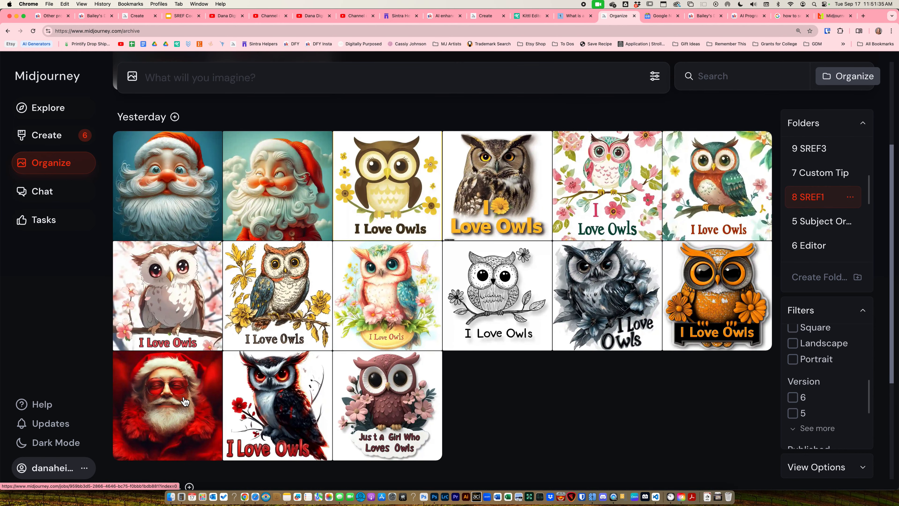
scroll(294, 212, "up", 4)
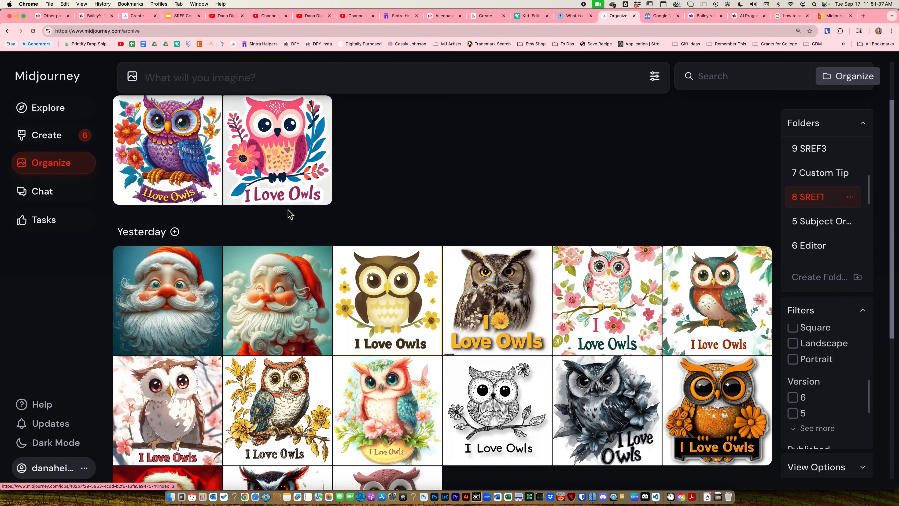
scroll(287, 211, "down", 1)
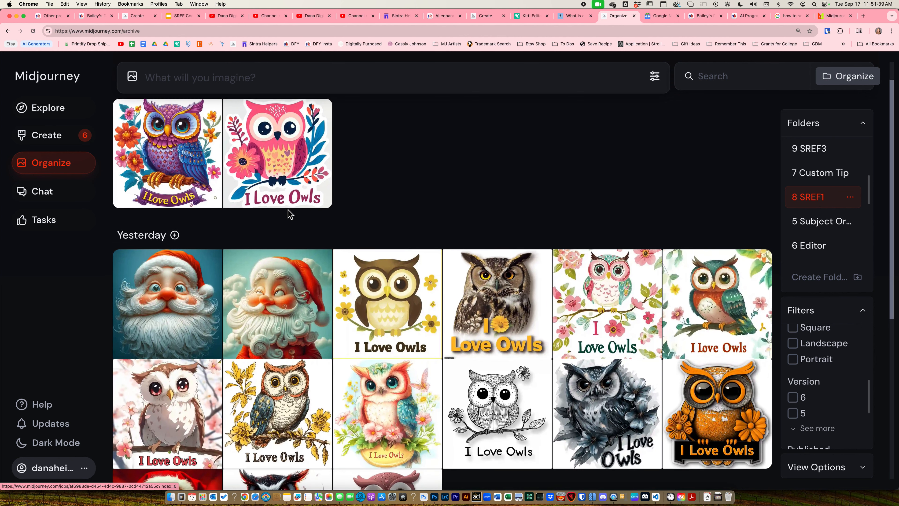
Step: Browse the Create page from the newest owl generations down past the lotus, "I Love Owls" and dog images to the Santa images
left_click(63, 136)
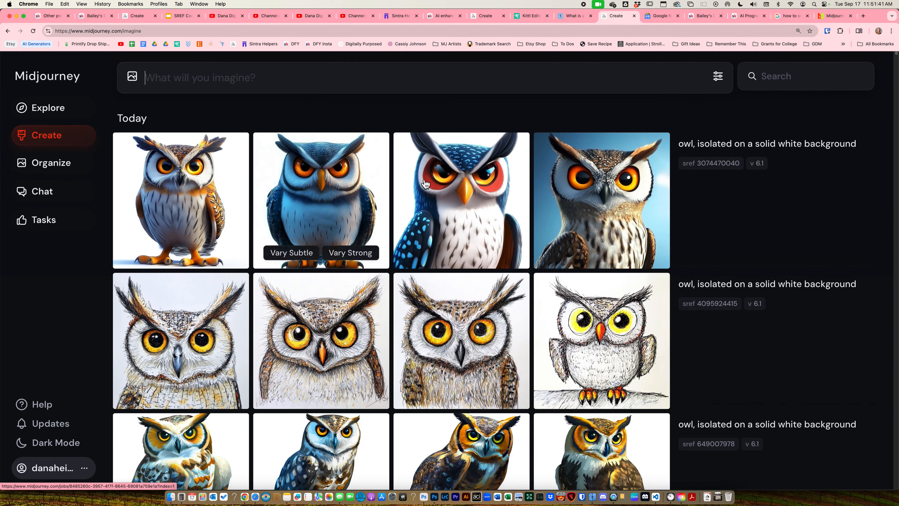
scroll(385, 197, "down", 6)
scroll(385, 197, "down", 8)
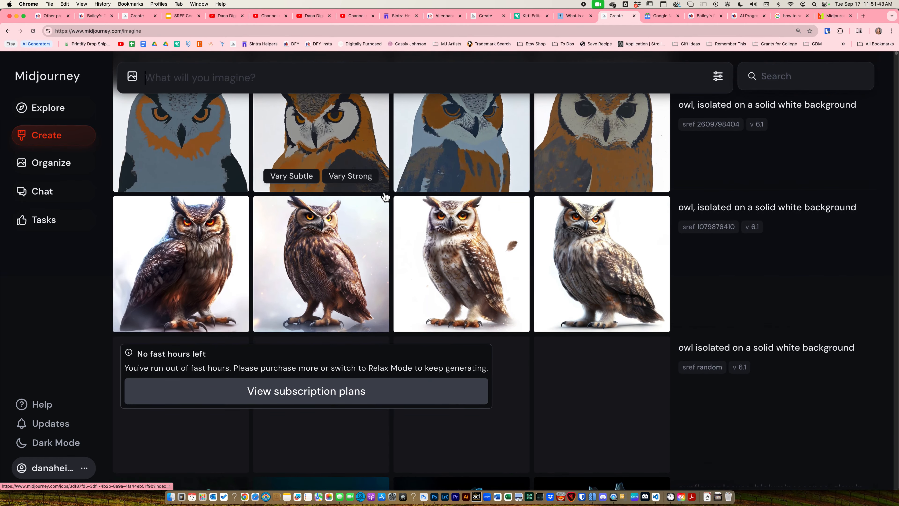
scroll(385, 196, "down", 8)
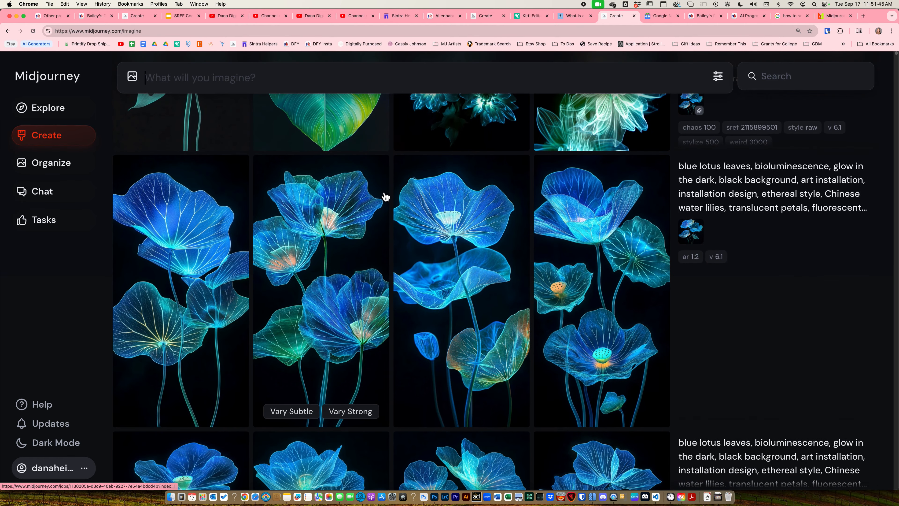
scroll(385, 196, "up", 10)
scroll(386, 196, "down", 20)
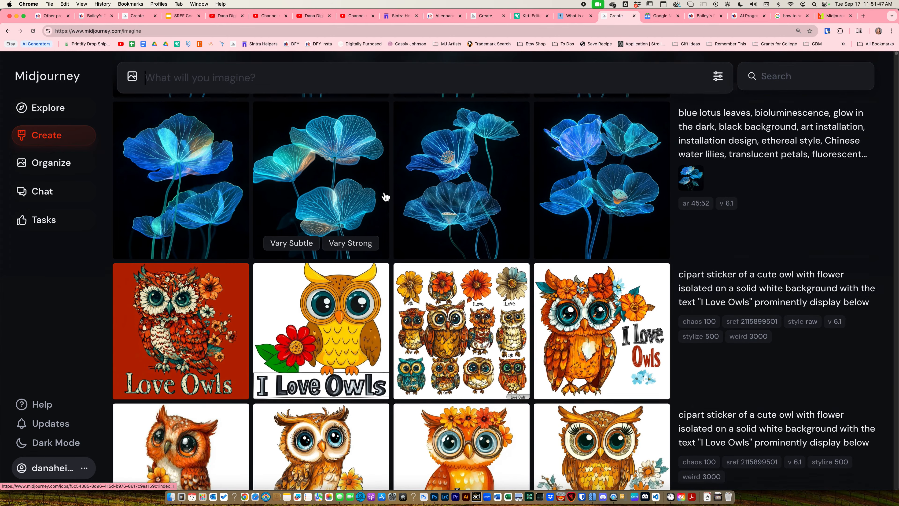
scroll(385, 197, "down", 18)
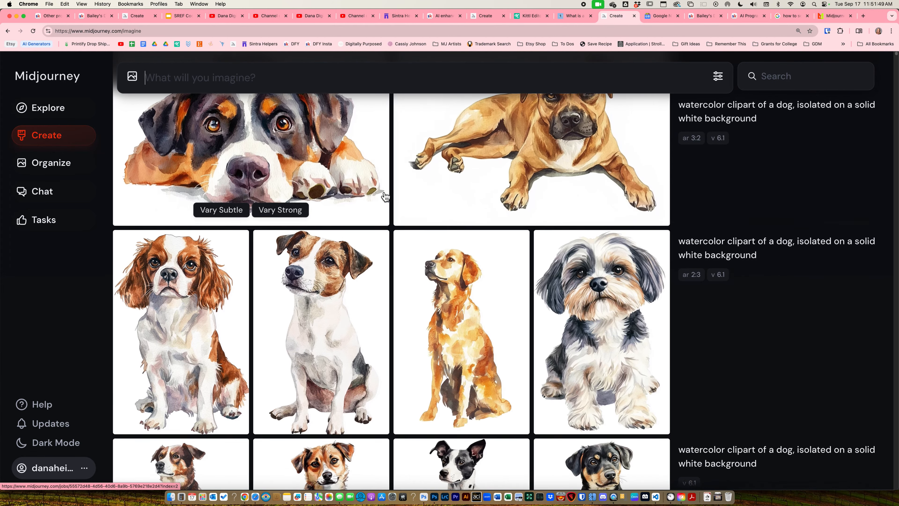
scroll(385, 196, "down", 15)
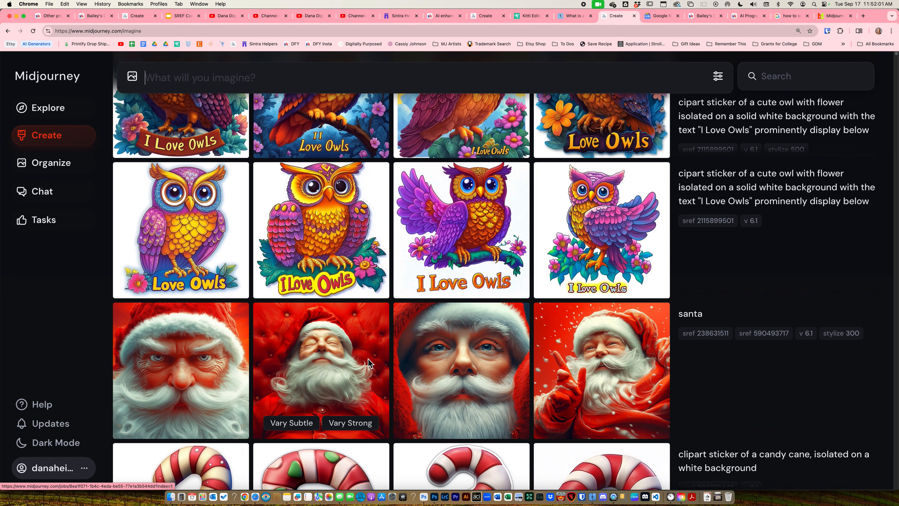
Step: Return to the 8 SREF1 folder, open the purple "I Love Owls" image and load its prompt for reuse
left_click(58, 170)
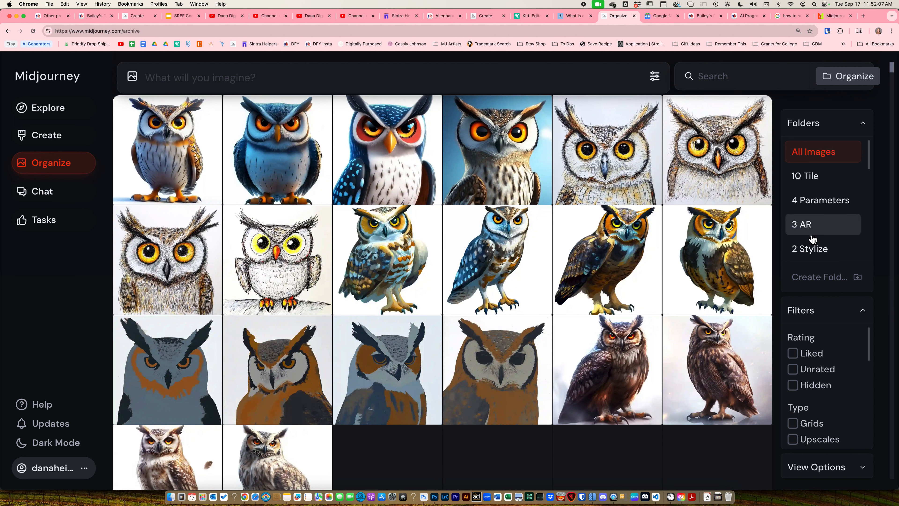
scroll(813, 239, "down", 3)
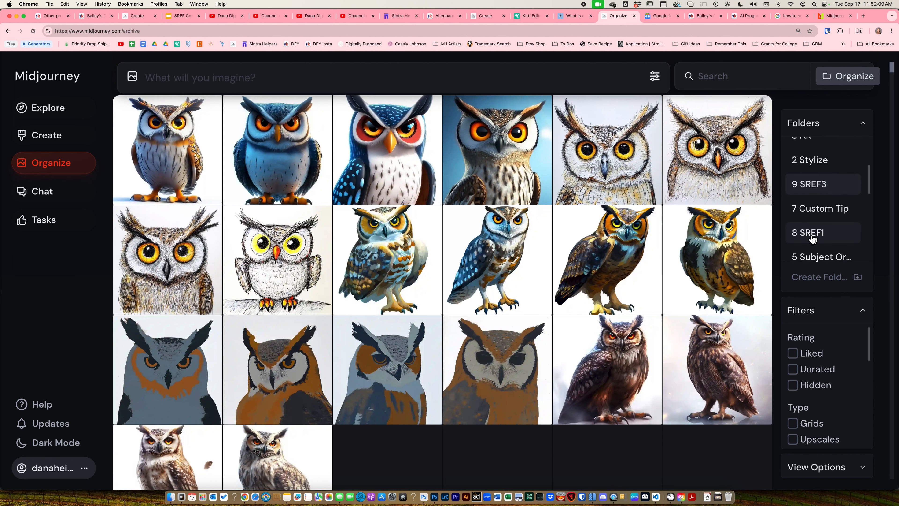
left_click(812, 235)
scroll(328, 232, "up", 2)
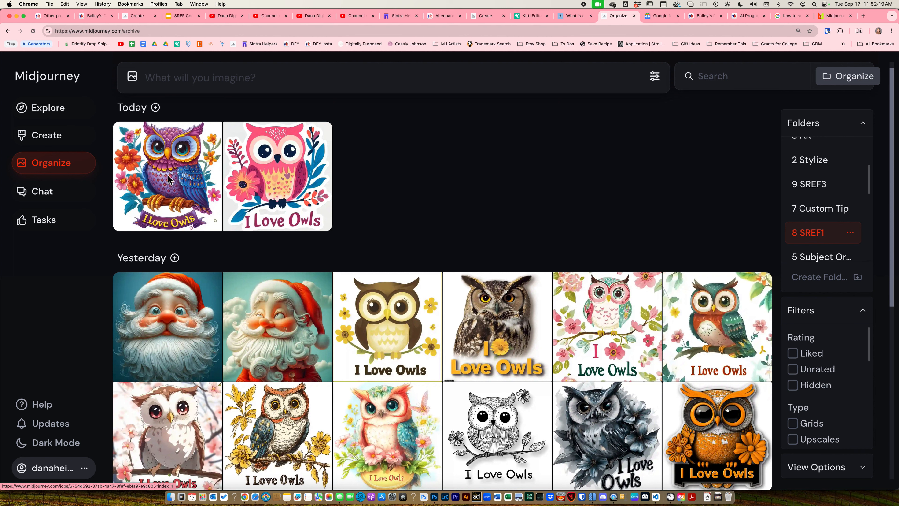
left_click(172, 182)
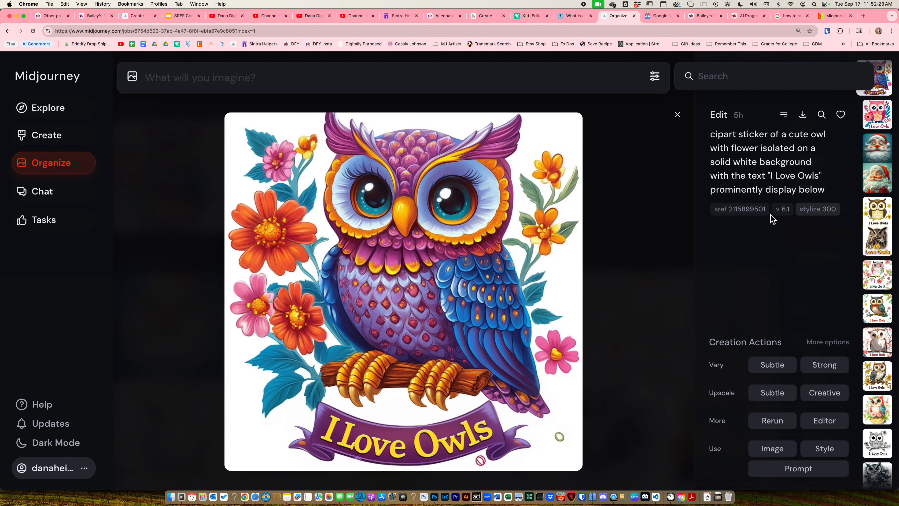
left_click(792, 474)
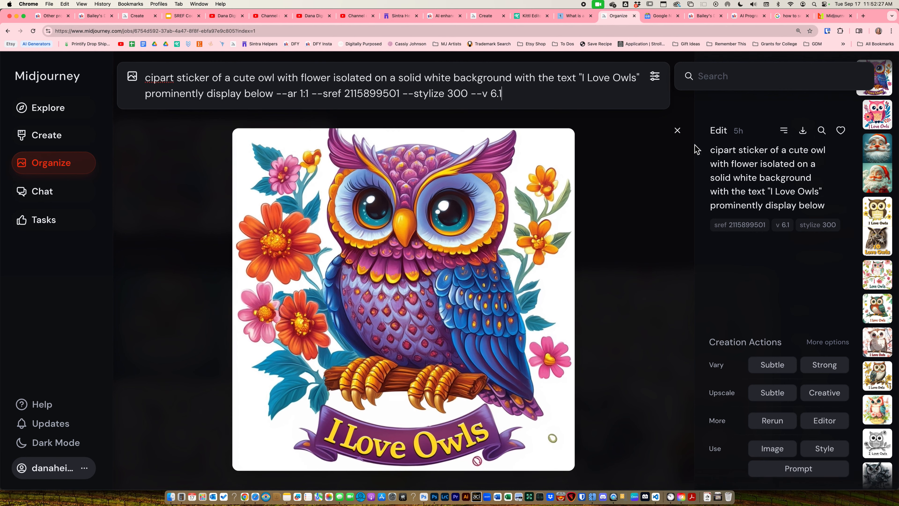
left_click(684, 137)
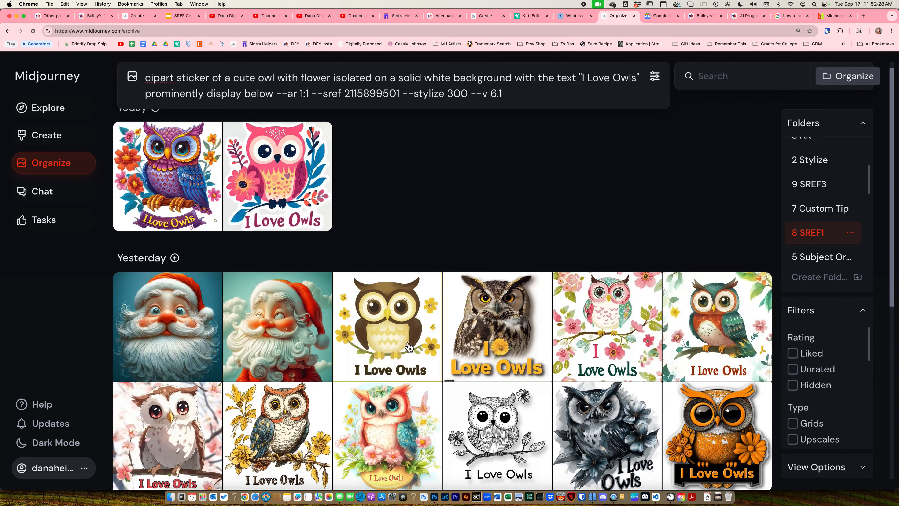
Step: Add the wide-eyed Santa image's style reference 590493717 to the loaded prompt and submit it
left_click(188, 324)
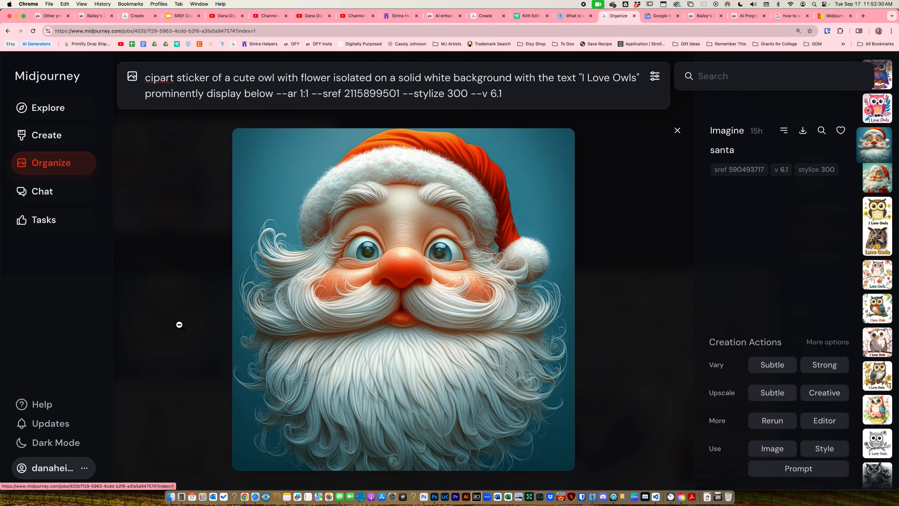
left_click(734, 173)
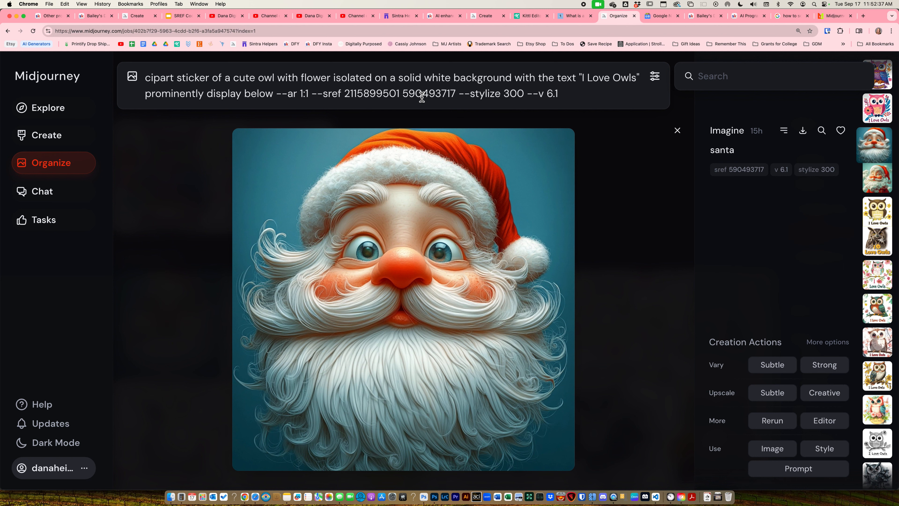
key("Return")
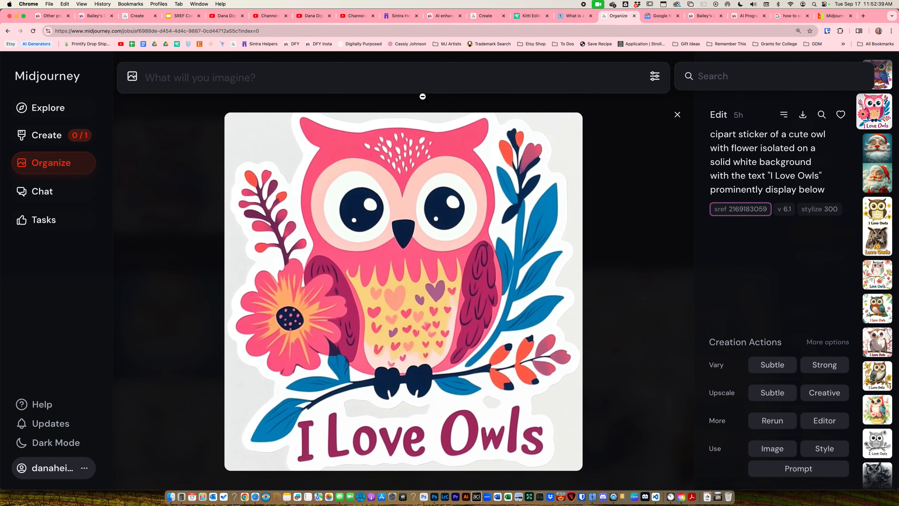
left_click(426, 78)
key("super+v")
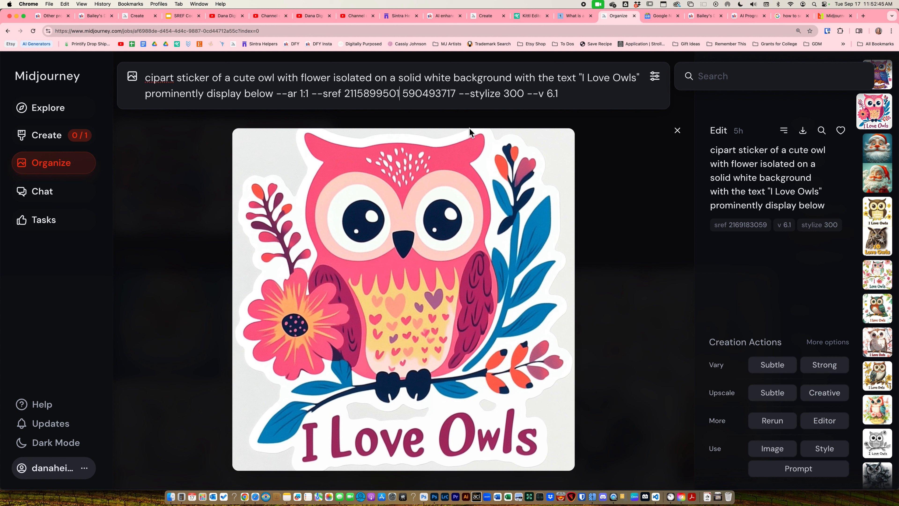
type("::")
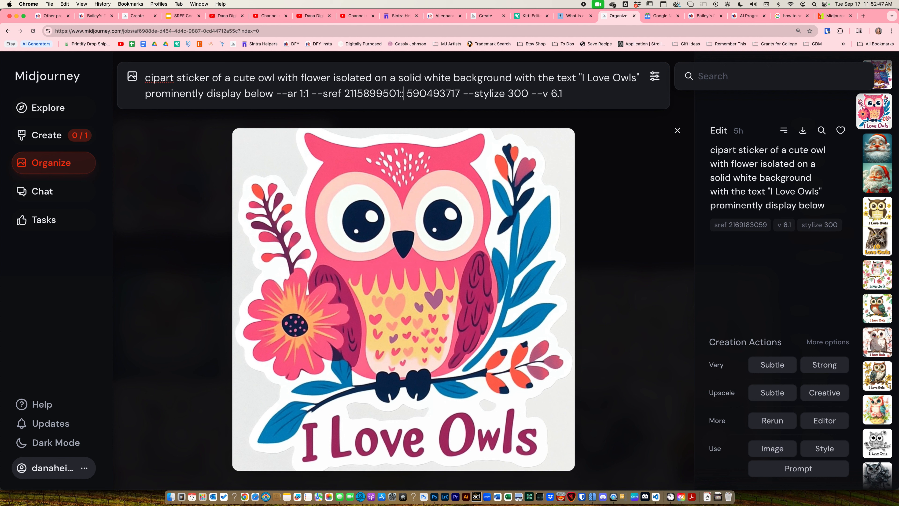
type("2")
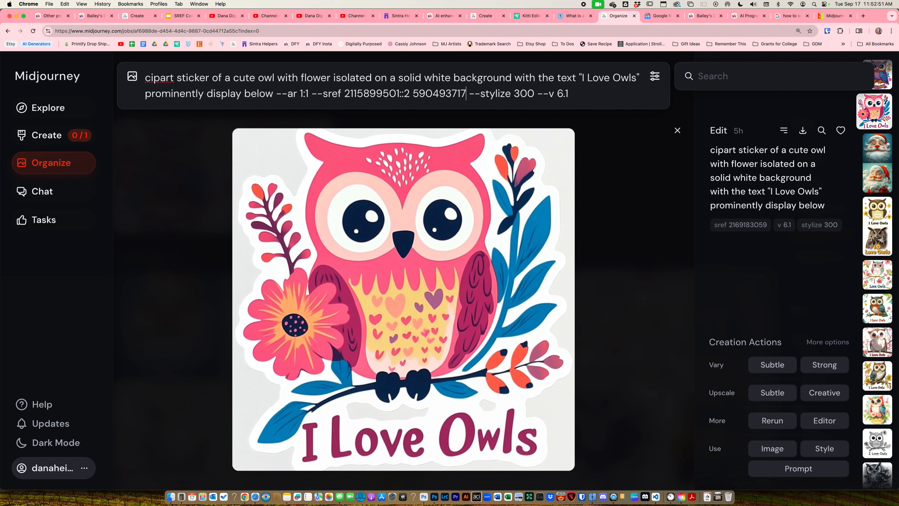
type("::1")
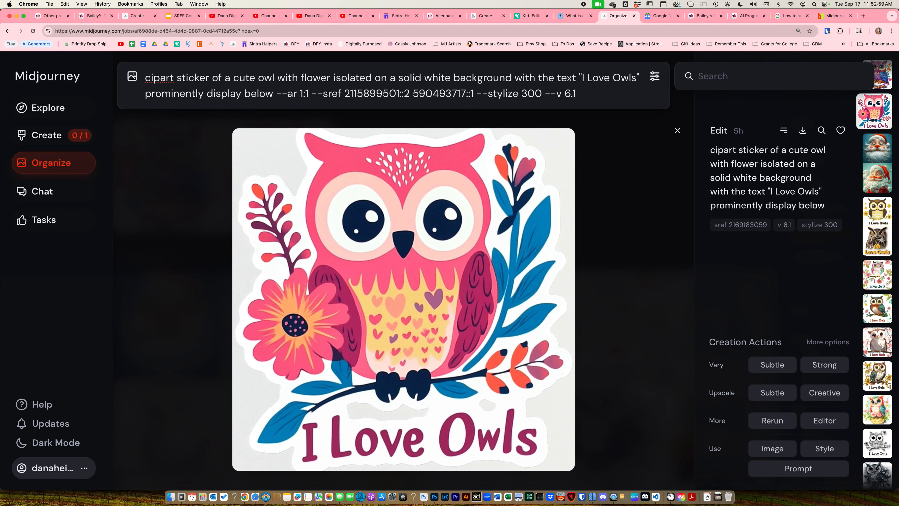
key("Return")
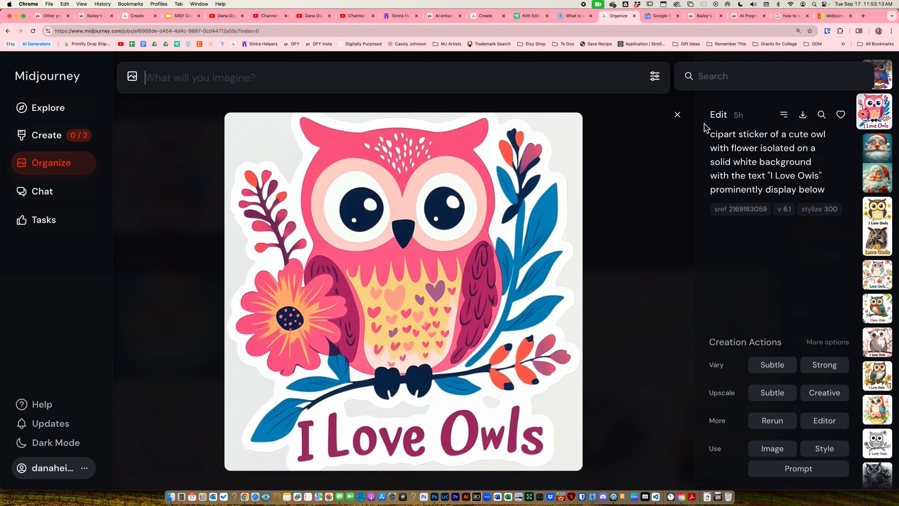
left_click(677, 115)
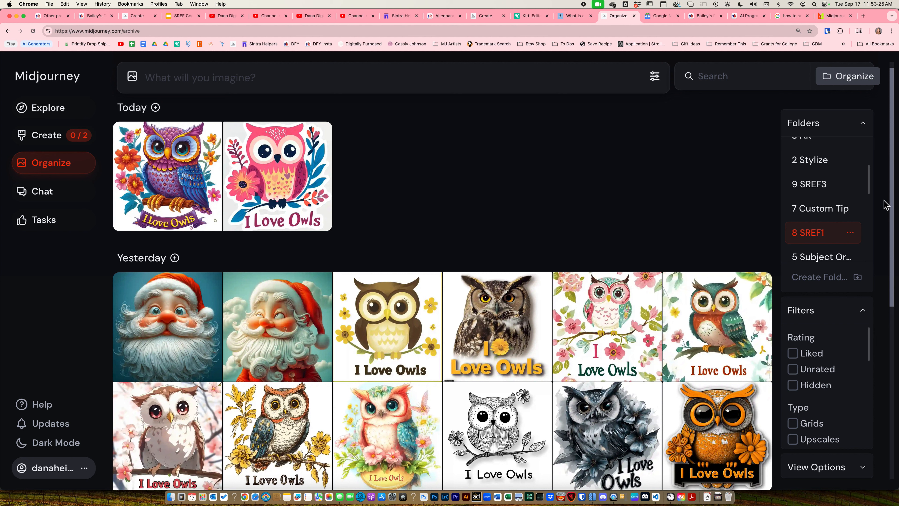
Step: Open the blue and gold wallpaper pattern in the 10 Tile folder and inspect its repeating full-screen preview at different zoom levels
scroll(847, 199, "up", 3)
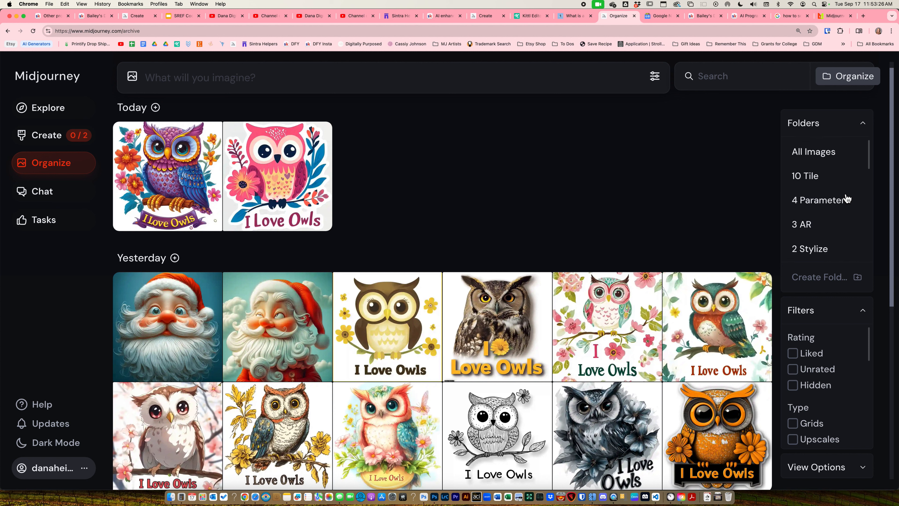
left_click(824, 185)
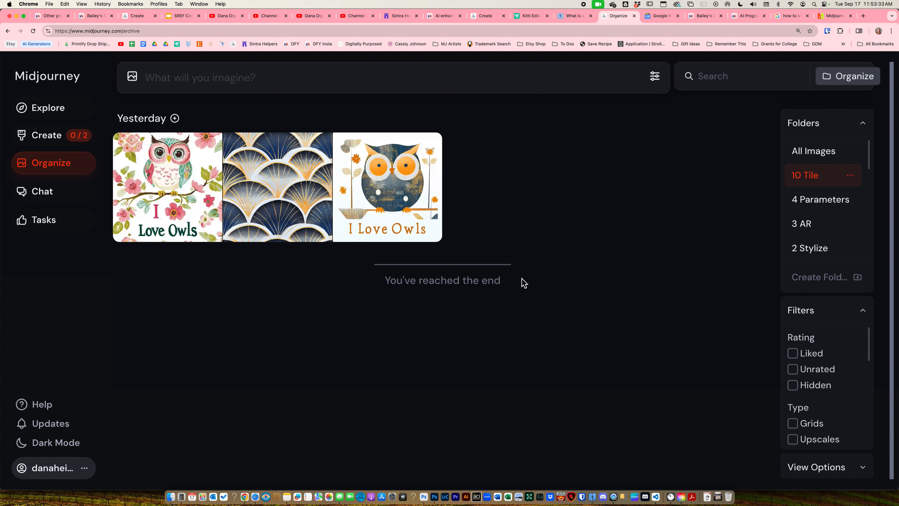
left_click(266, 178)
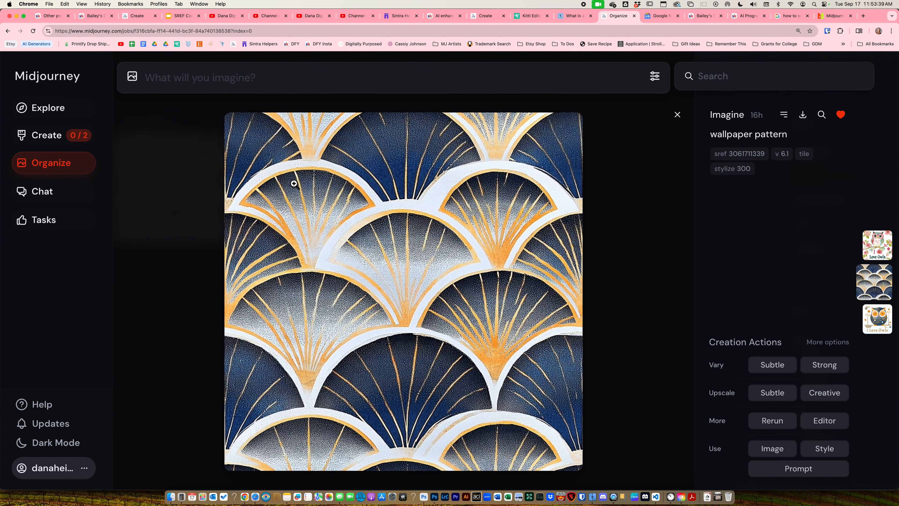
left_click(344, 218)
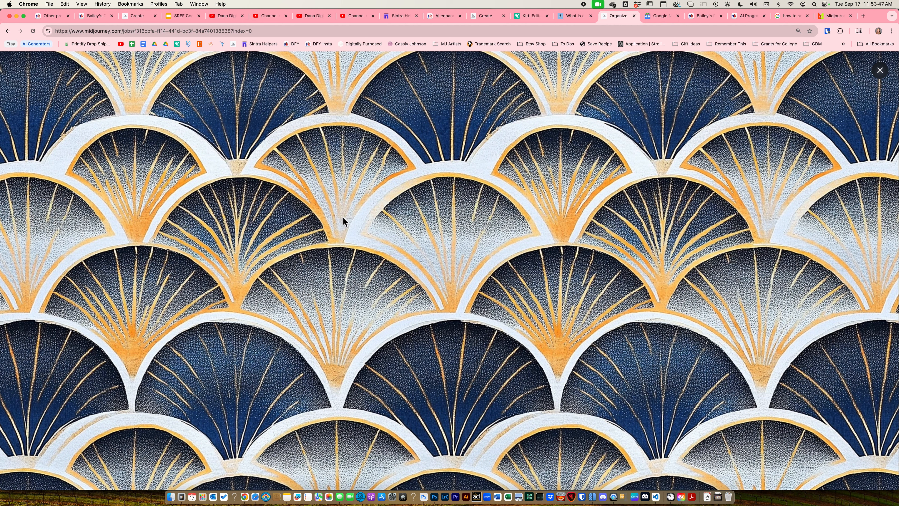
key("super+0")
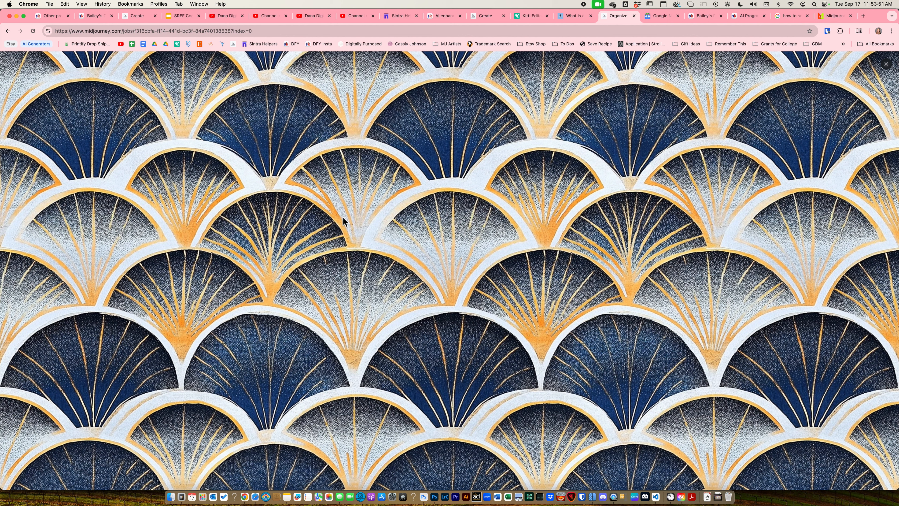
left_click(343, 225)
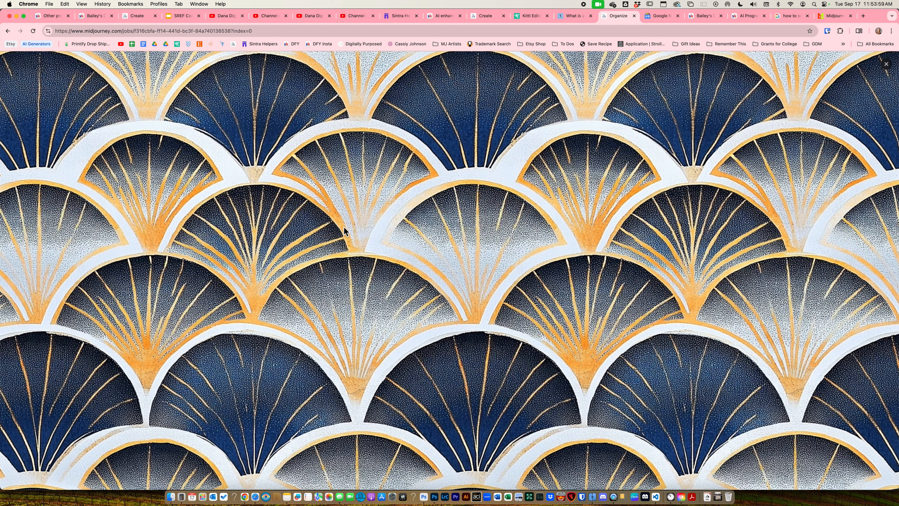
left_click(343, 227)
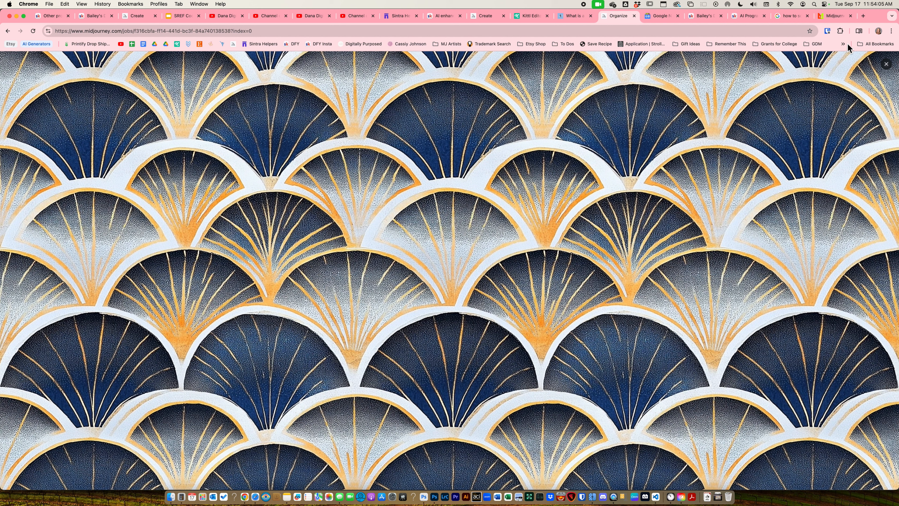
left_click(886, 64)
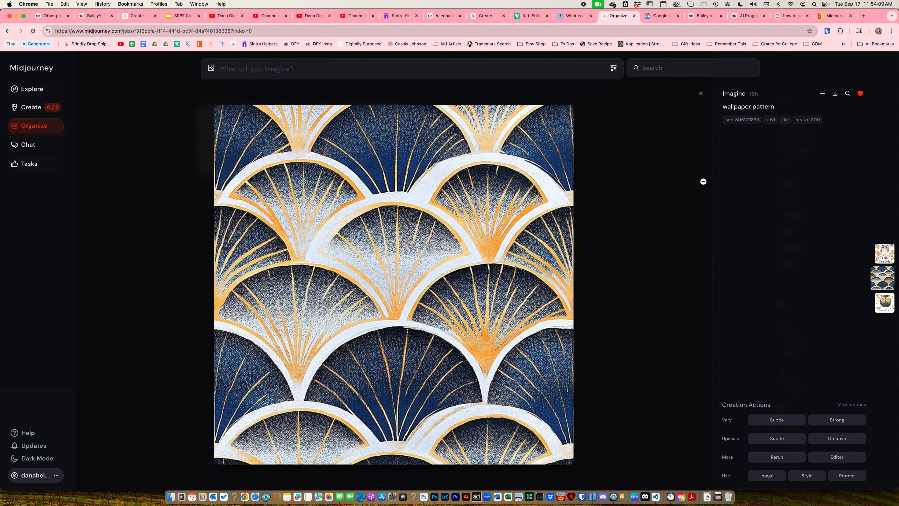
left_click(701, 94)
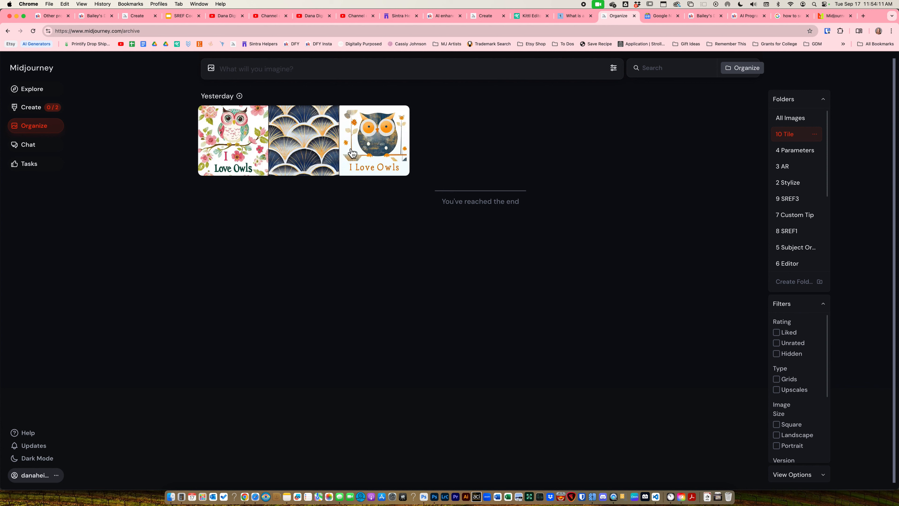
left_click(388, 148)
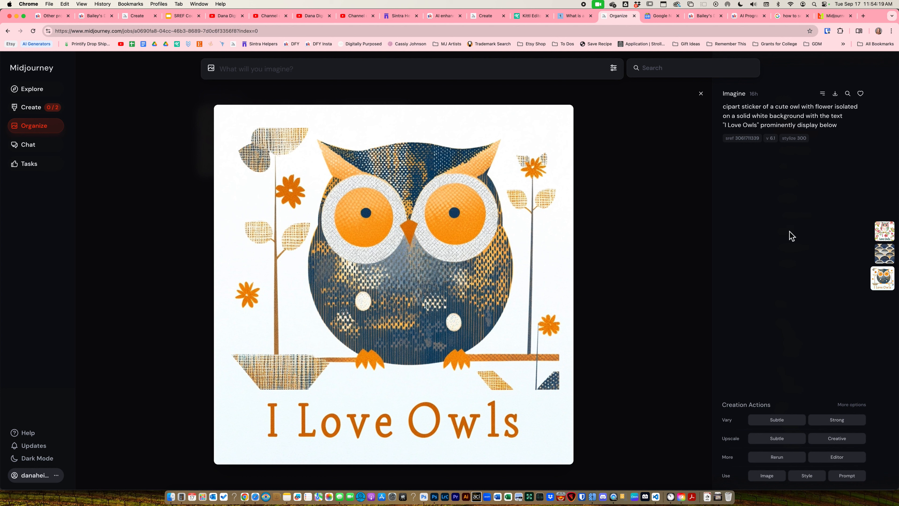
left_click(847, 475)
left_click_drag(581, 86, 230, 67)
key("BackSpace")
left_click(751, 142)
type("scrapbook wallper--sref 3061711339")
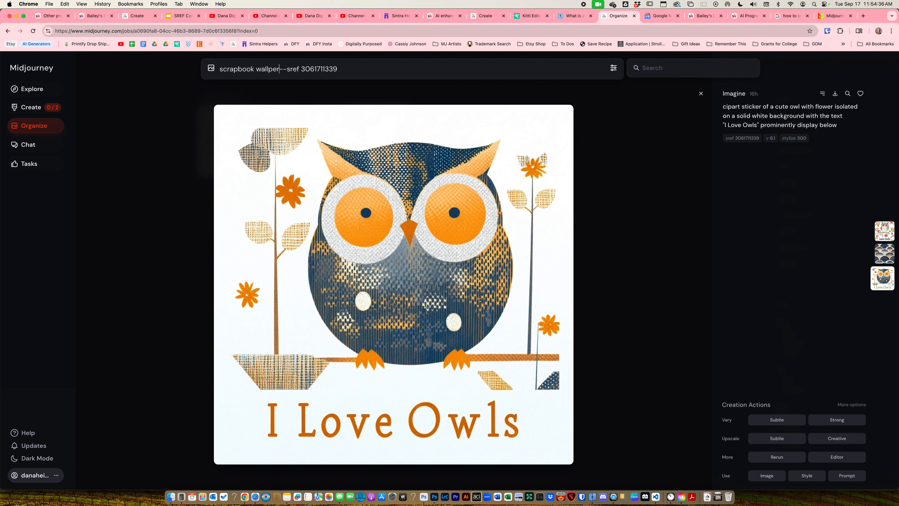
key("BackSpace")
type("aper")
type(" pattern")
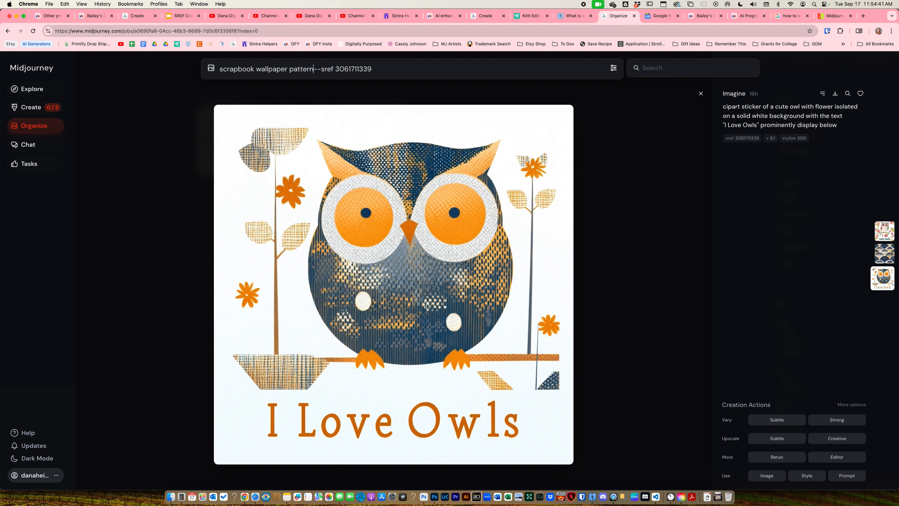
type(" --tile")
key("Return")
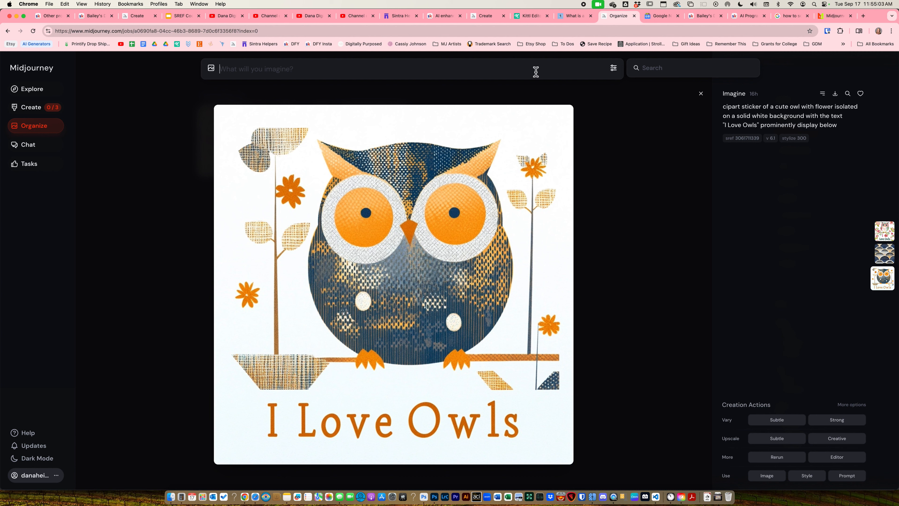
Step: Submit another prompt with --sref random and close the owl image
type("\" --sref random")
key("Return")
left_click(702, 95)
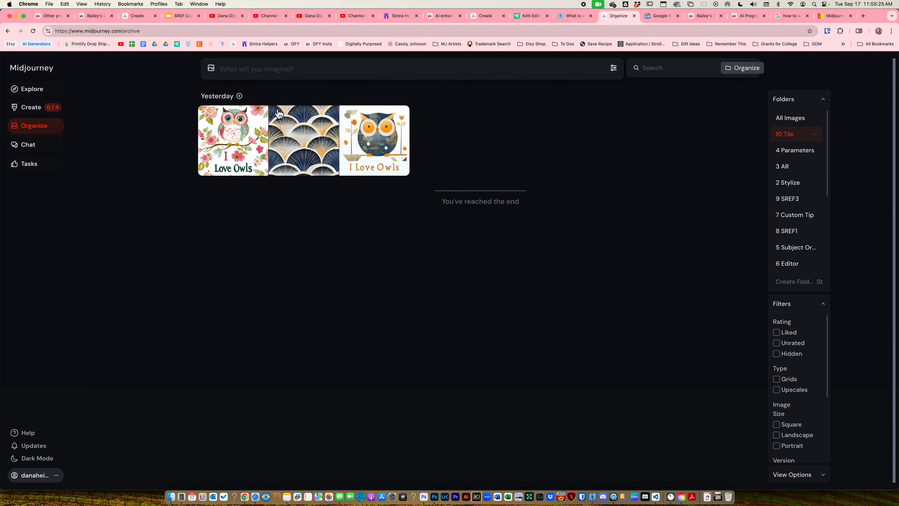
Step: Check the wallpaper pattern image again and find the Tiled option among the folder's filters
left_click(293, 138)
scroll(785, 446, "down", 3)
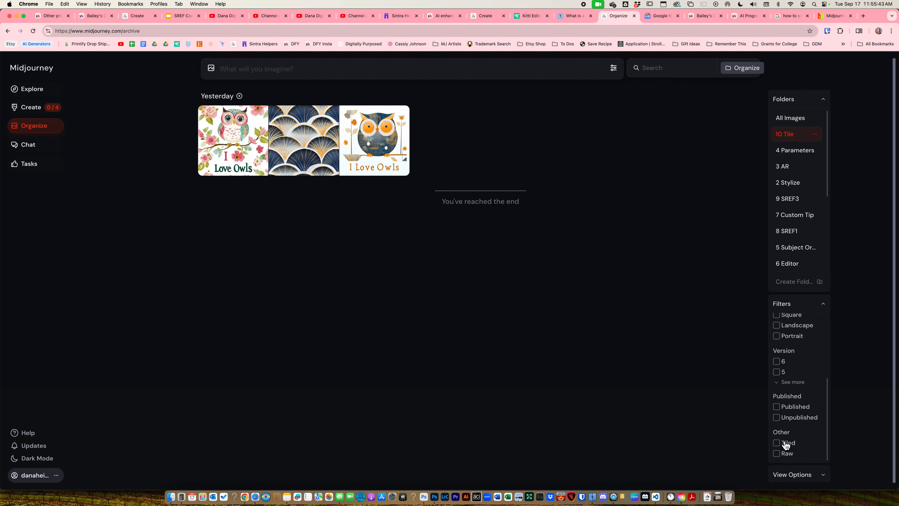